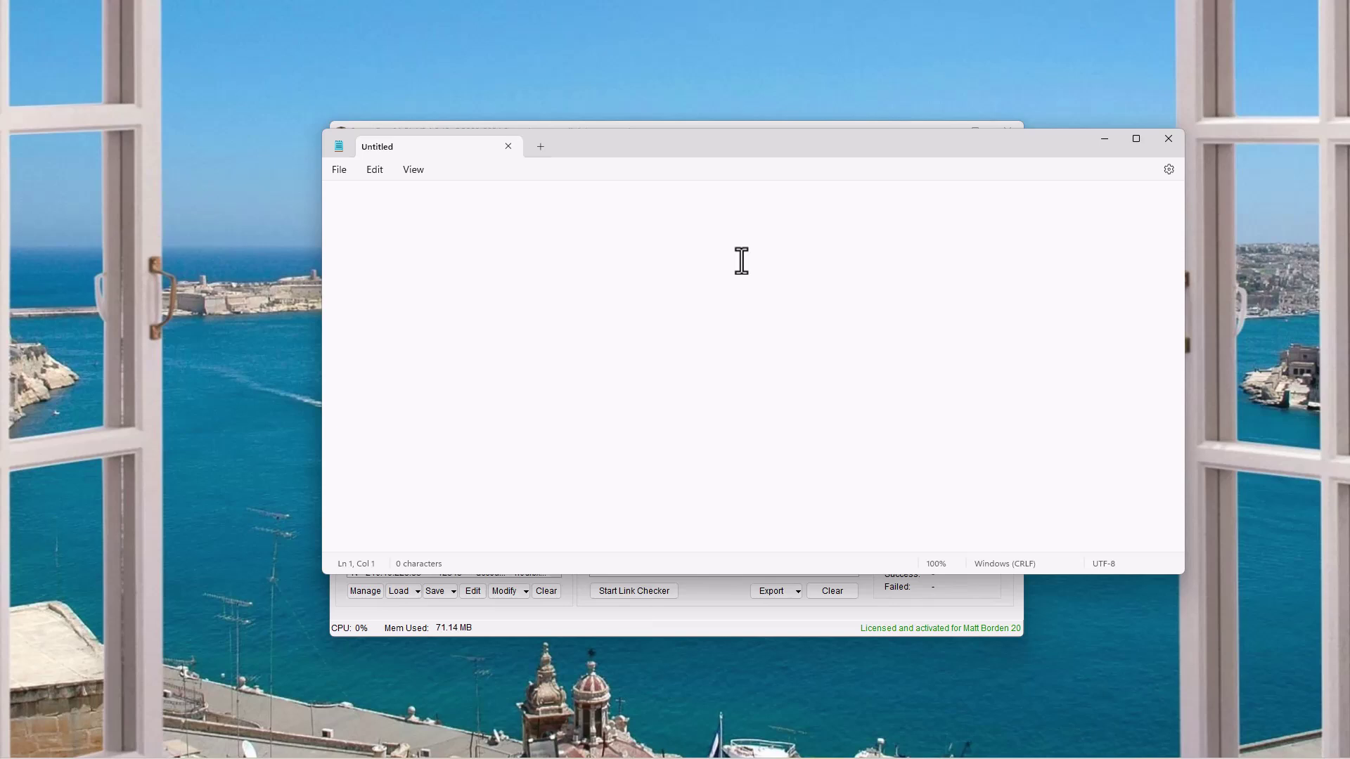
text((333) 333-4444)
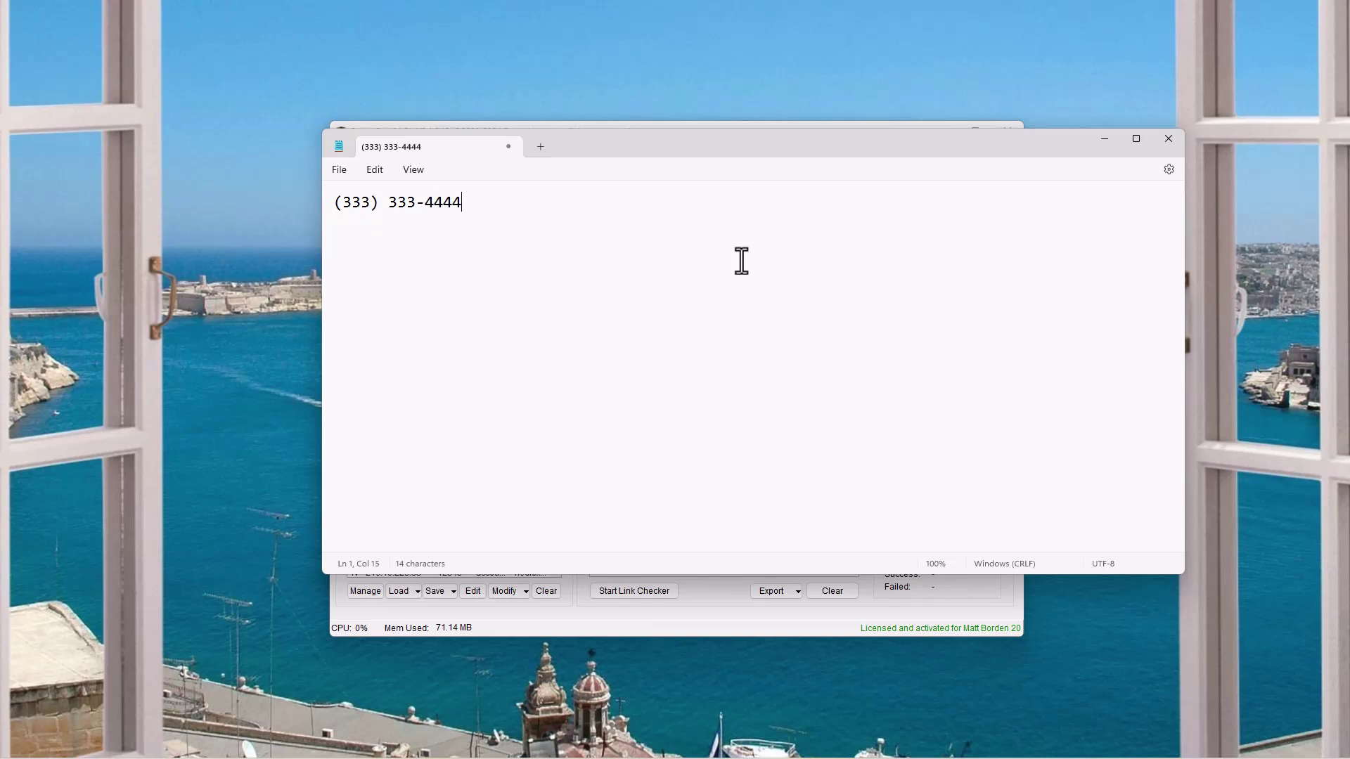
key(Return)
key(Return)
text(1-333-333-4444)
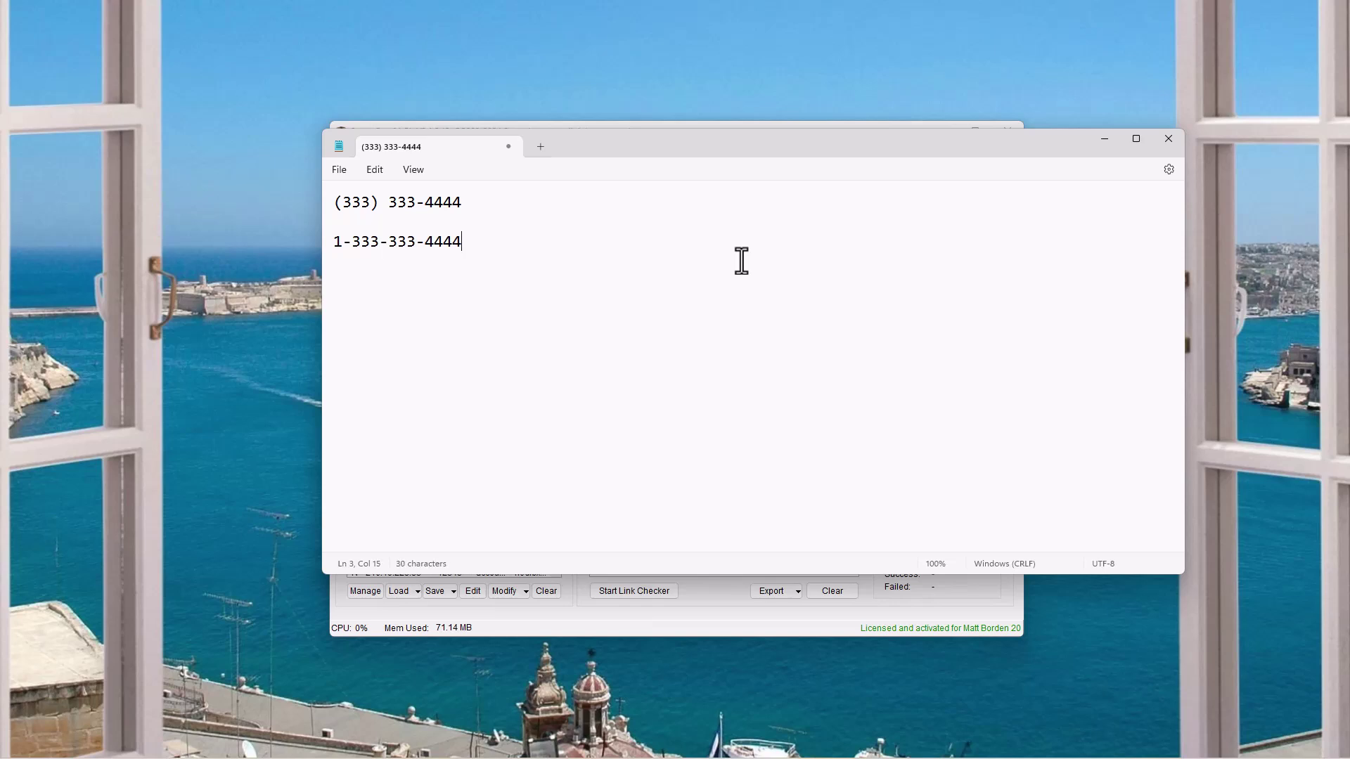
key(Return)
text(1)
text( ()
text(333))
text( 333 444 )
text(1)
text( 333 )
text(333-)
text(444)
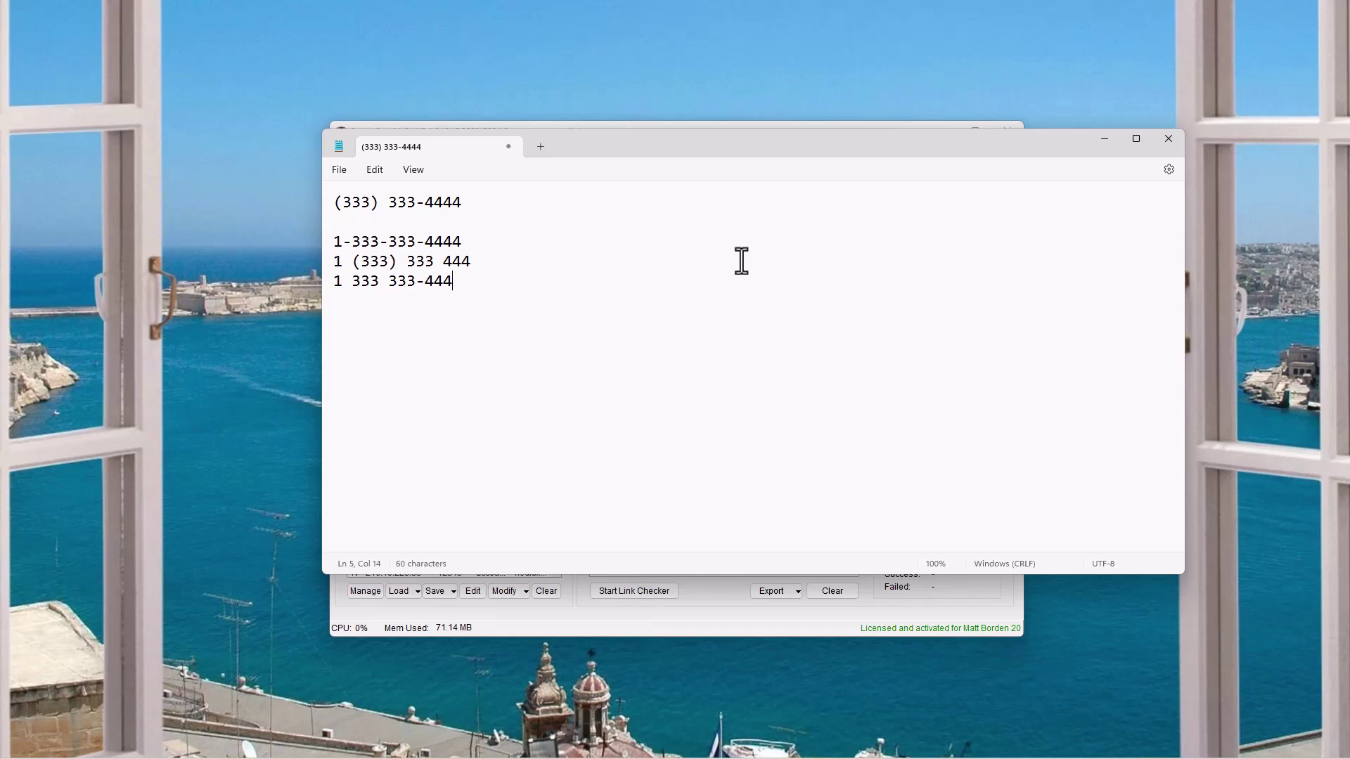
key(Return)
text(1-)
key(BackSpace)
text(333-333-44444)
Open the Grab phone numbers from harvested URL List tool and select the US Phone Numbers 1 mask.
drag(597, 144, 531, 441)
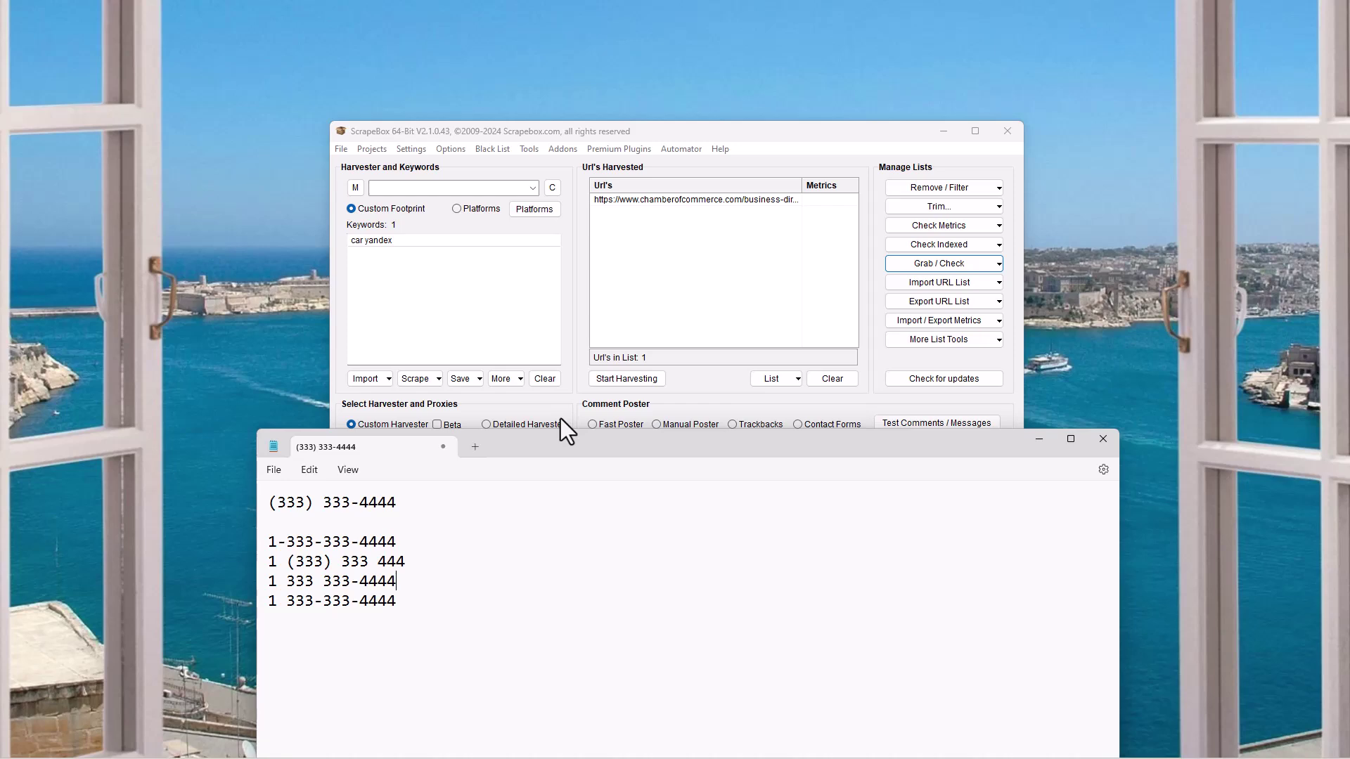
click(950, 264)
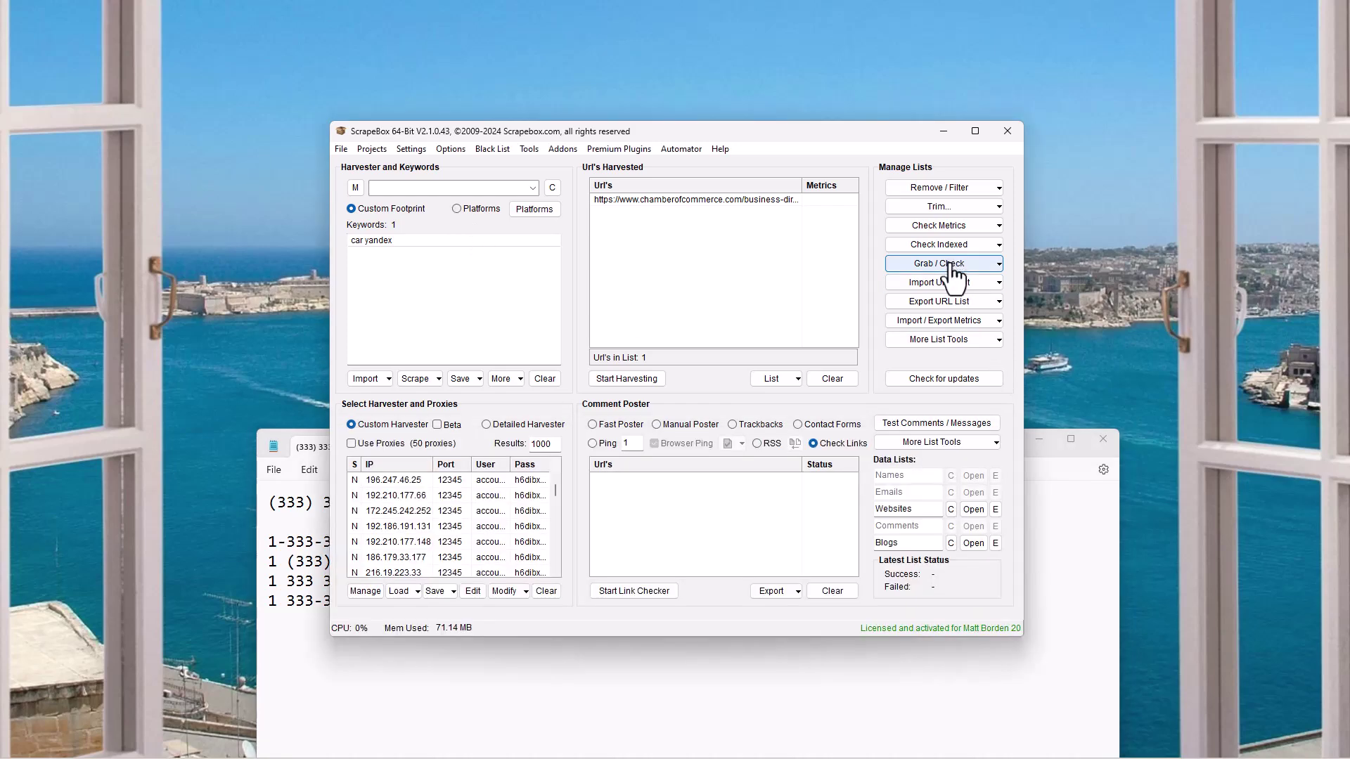
click(951, 265)
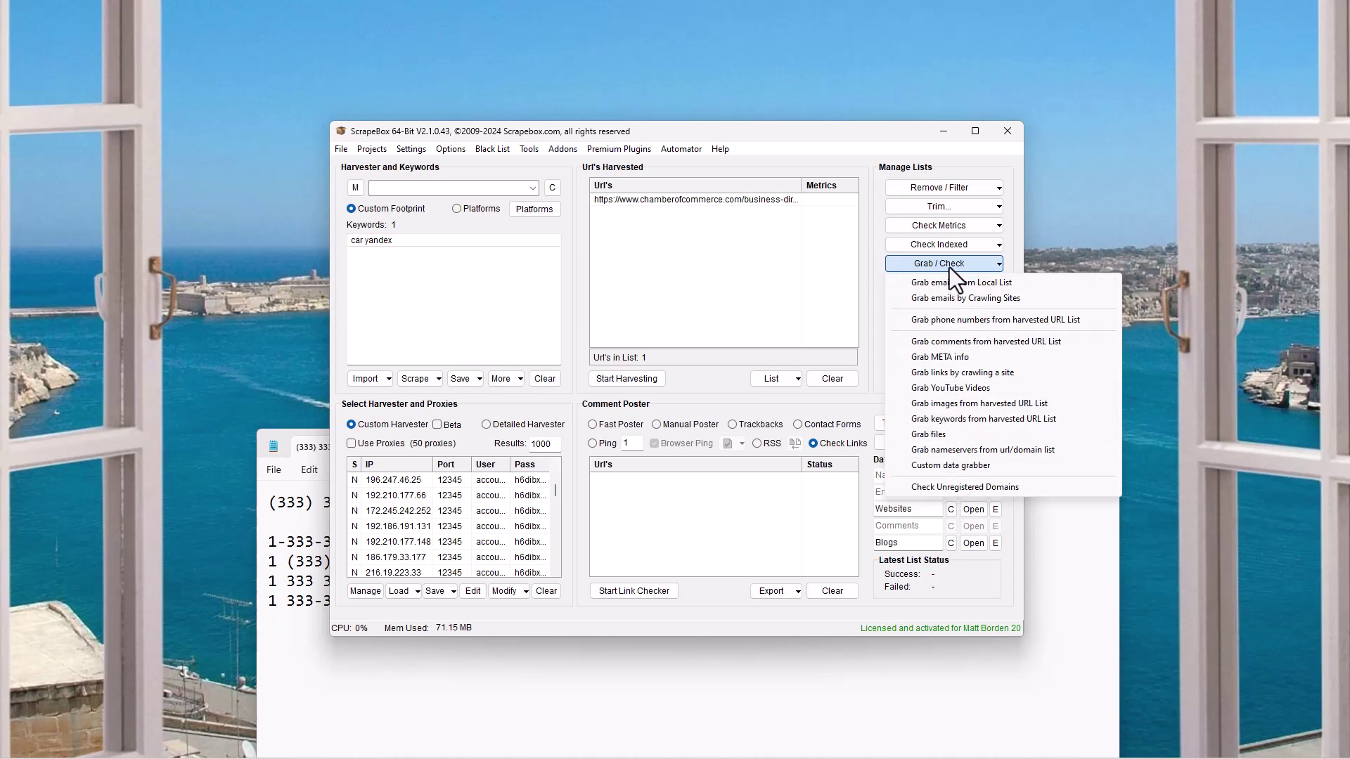
click(965, 323)
click(794, 602)
click(538, 197)
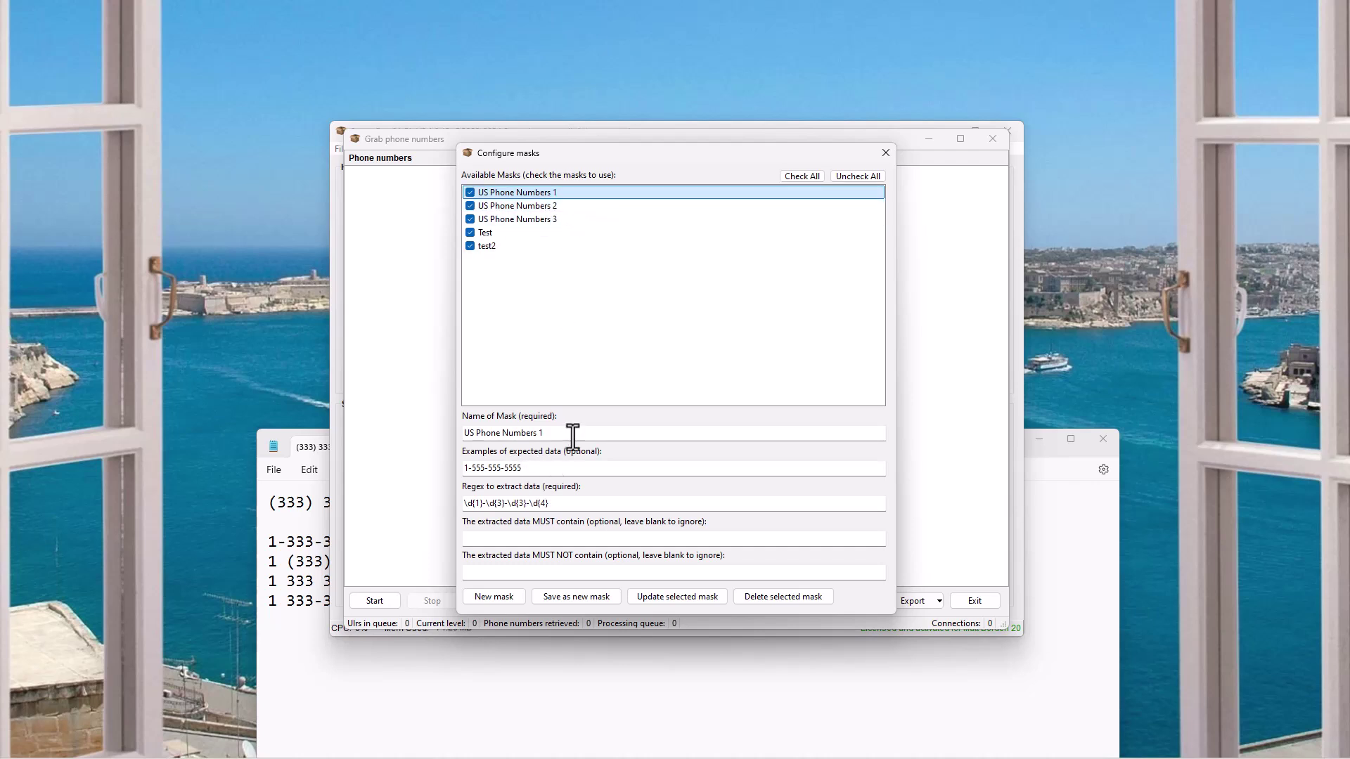
Read the US Phone Numbers 1 example and regex, then close Configure masks.
click(556, 468)
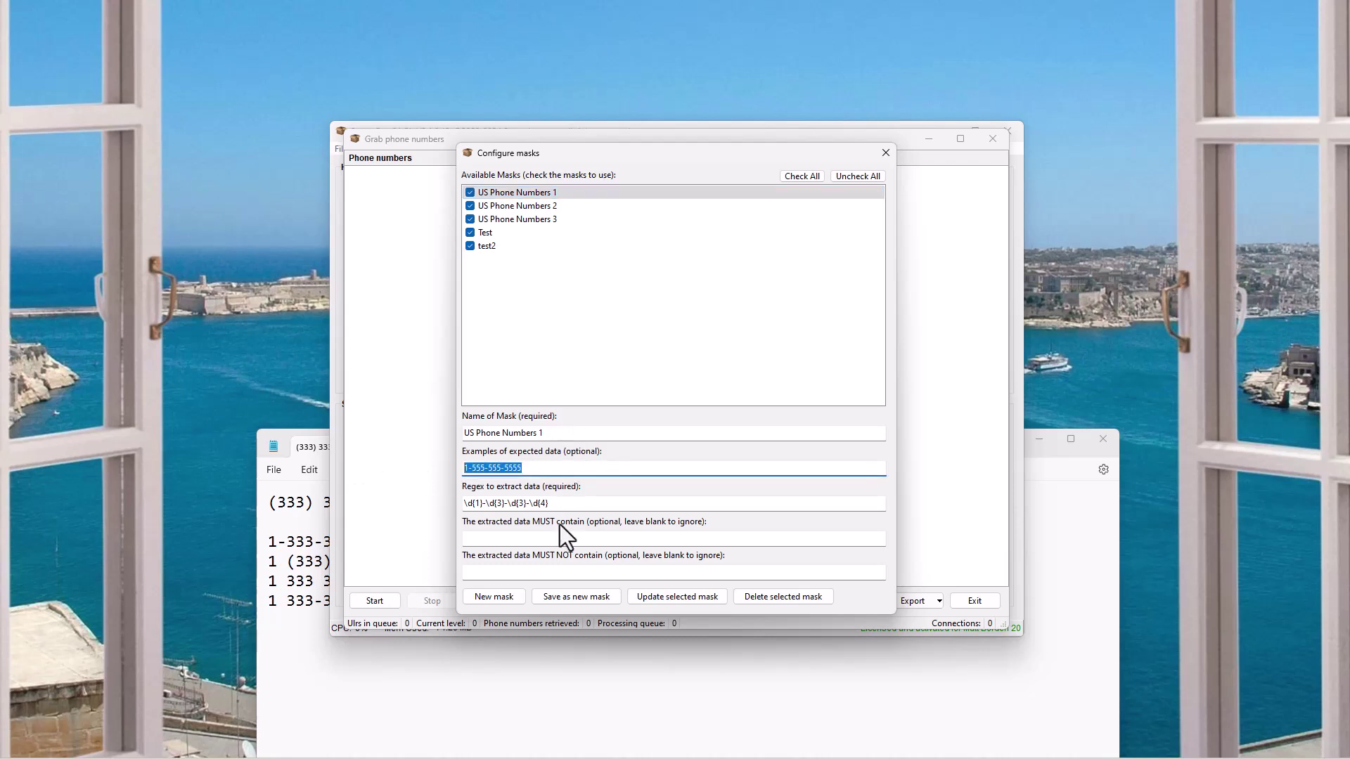
key(Tab)
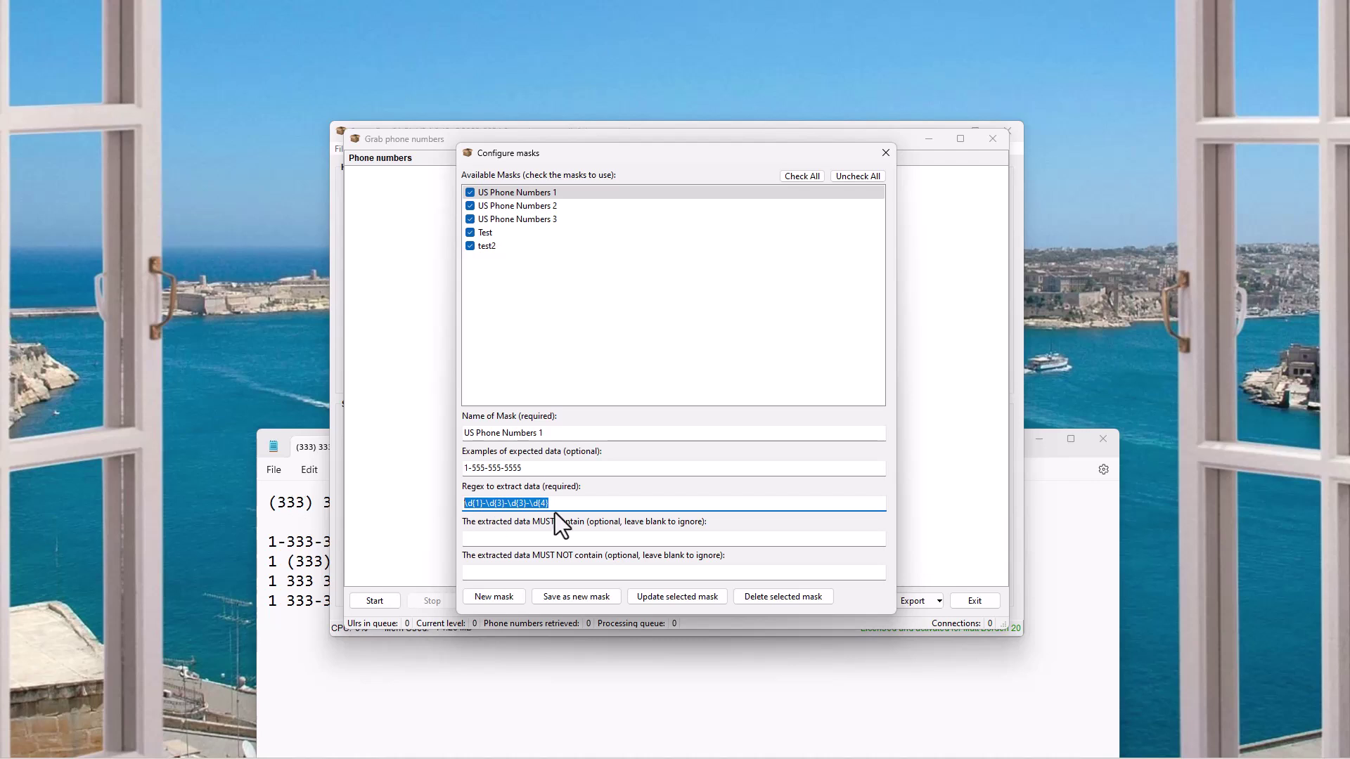
key(End)
click(885, 153)
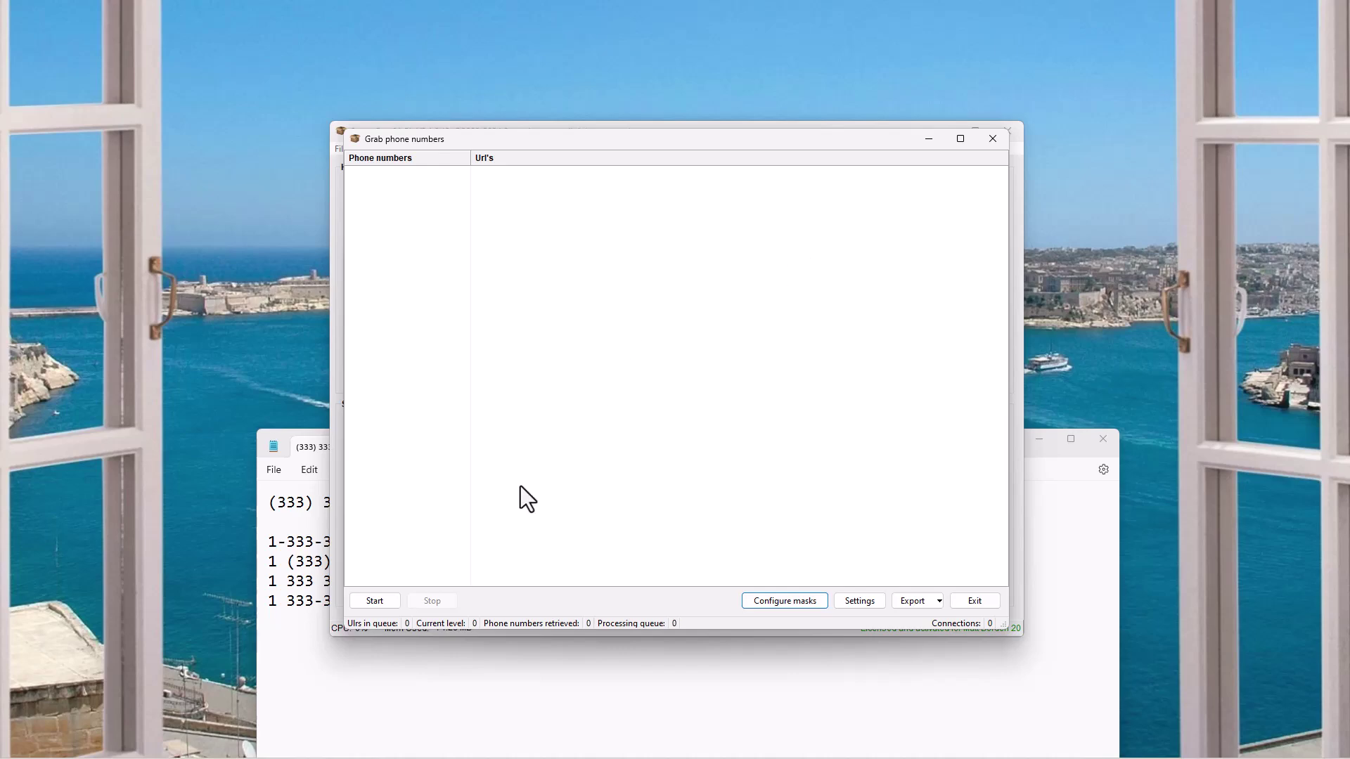
Search the Scrapebox FAQ for 'phone' and open the phone number regex article.
key(alt+Tab)
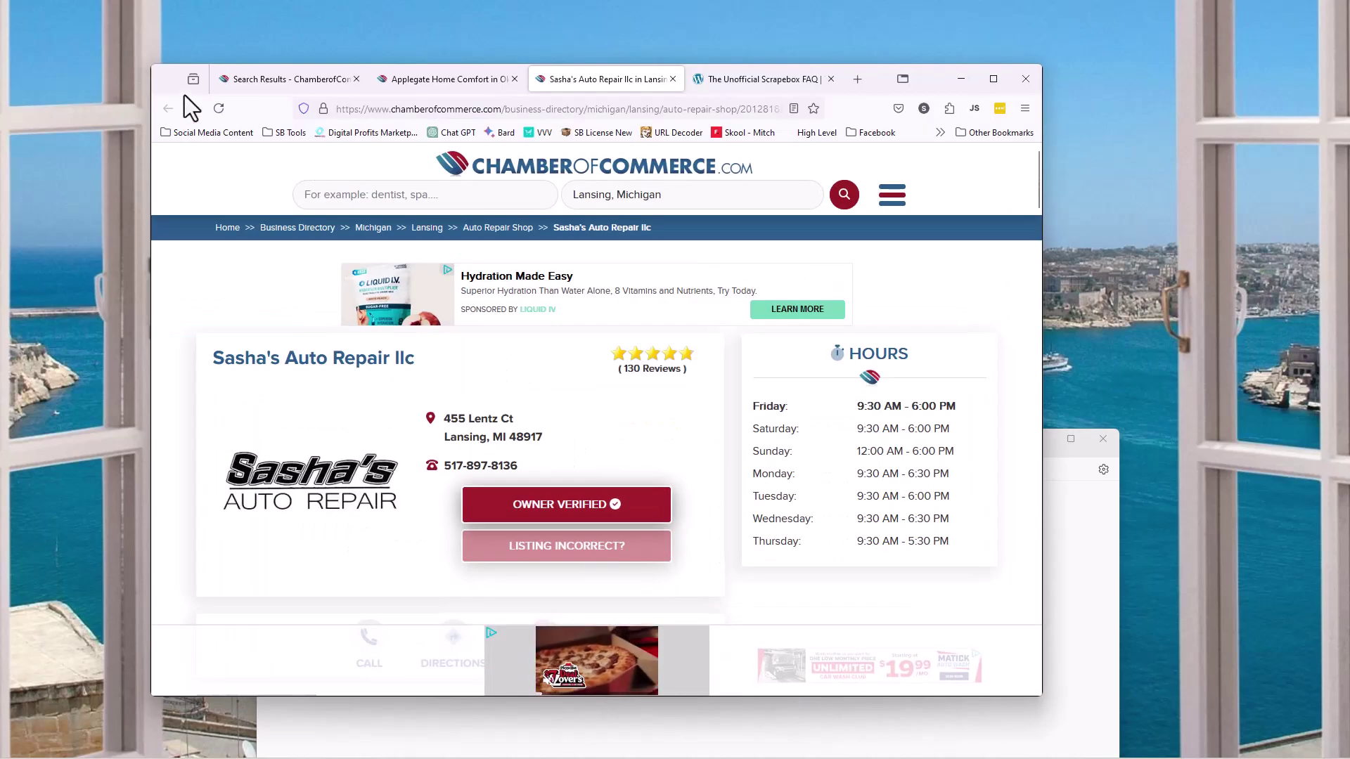
click(758, 83)
click(807, 460)
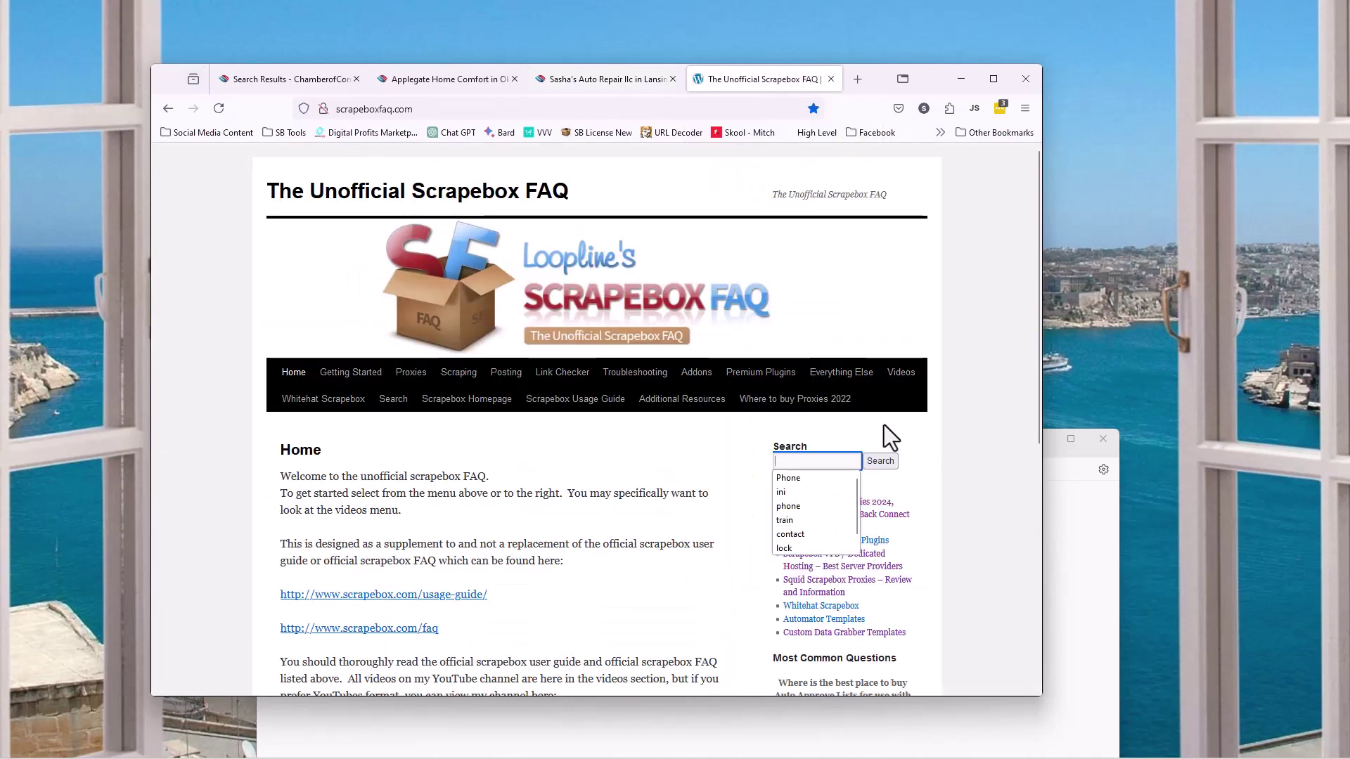
text(phone)
key(Return)
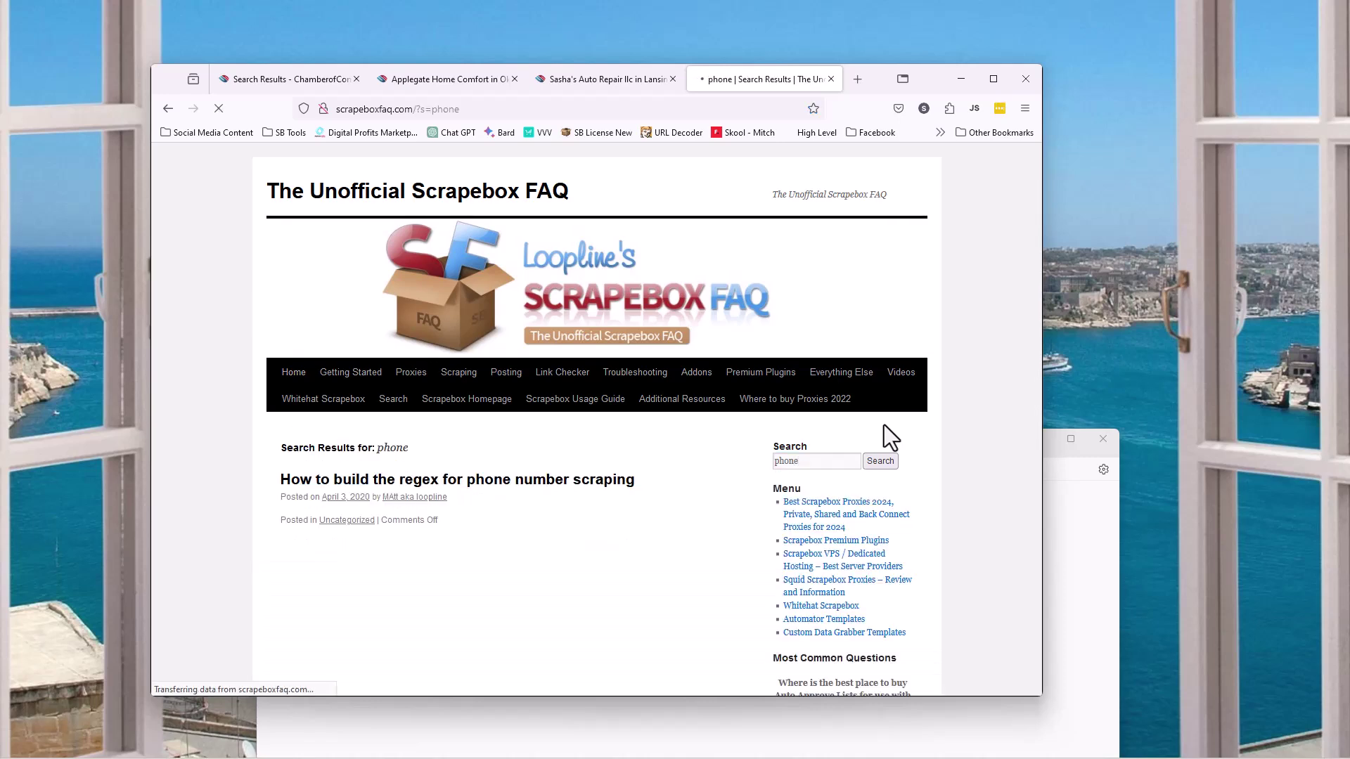
click(506, 484)
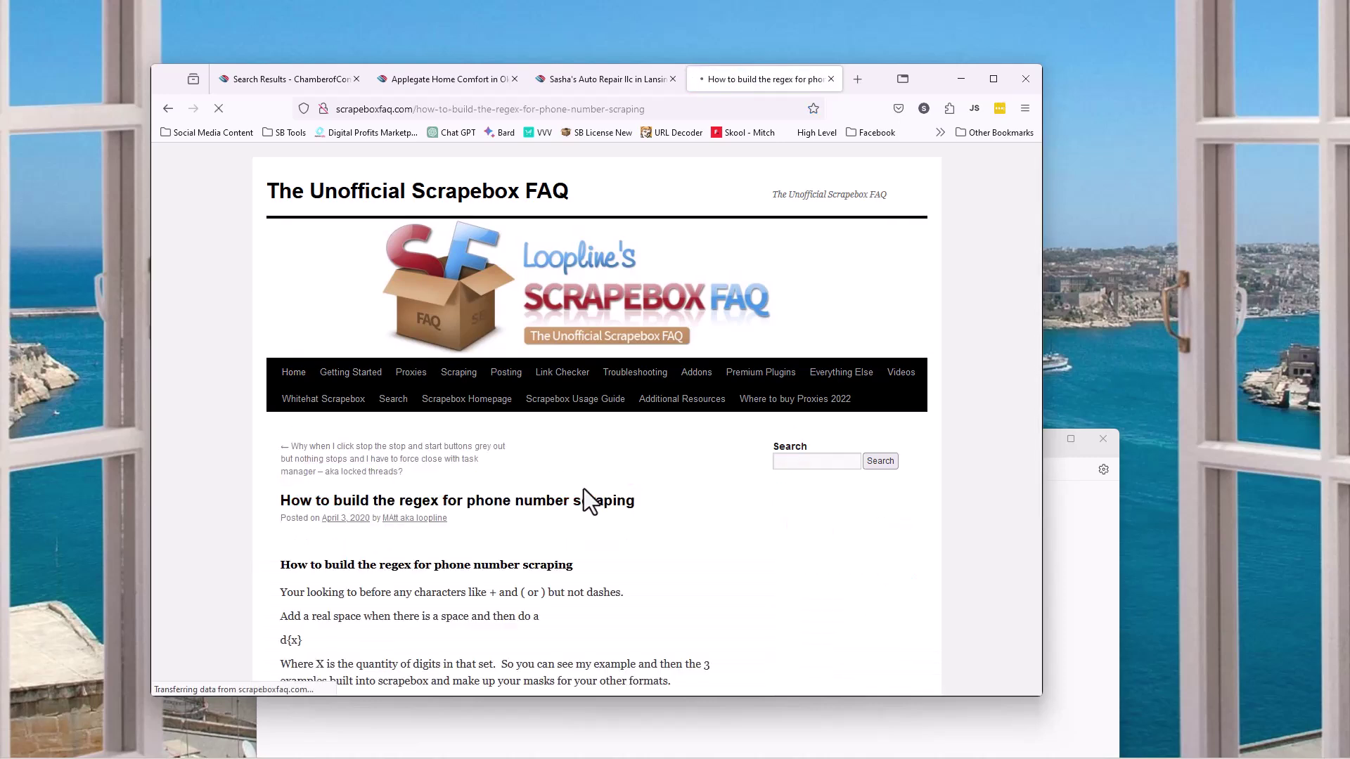
Enlarge the browser window to fill the screen and scroll through the article.
drag(873, 85, 724, 19)
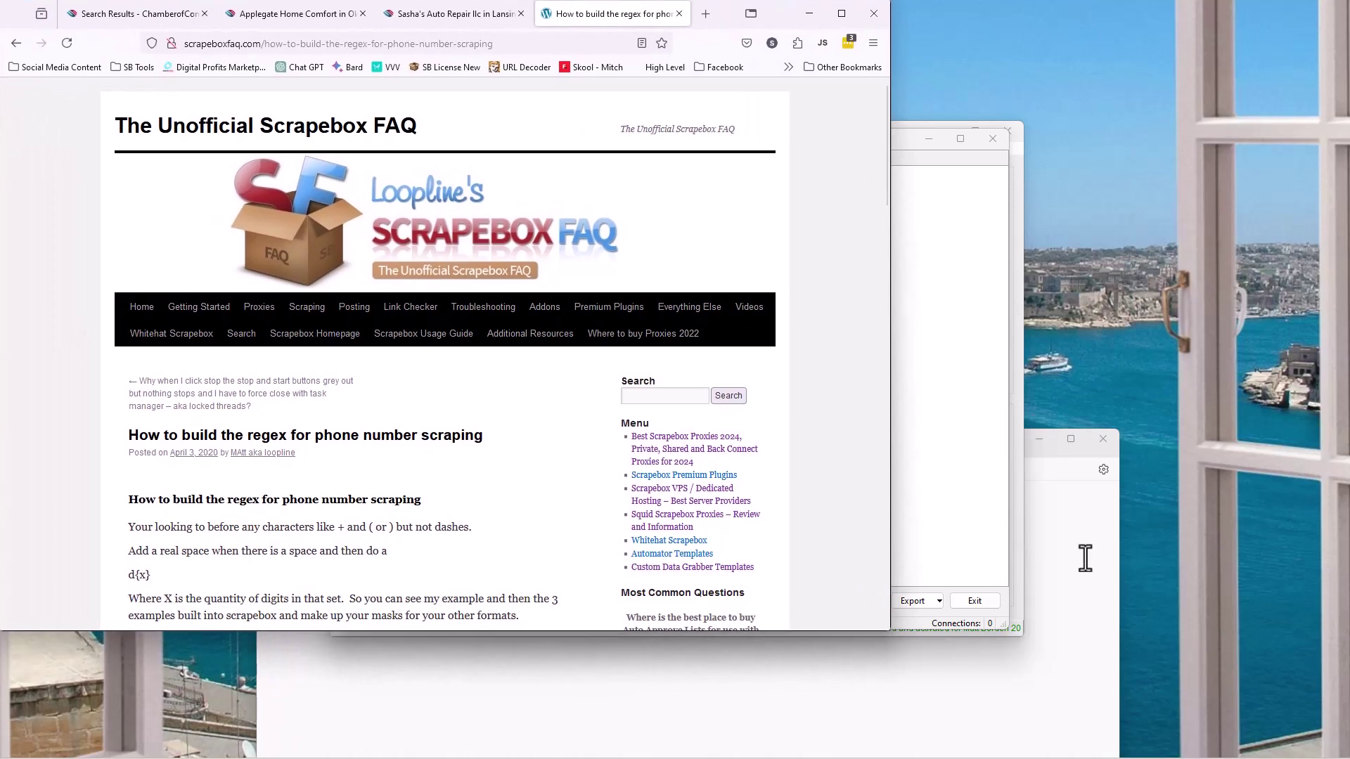
drag(894, 637, 1348, 757)
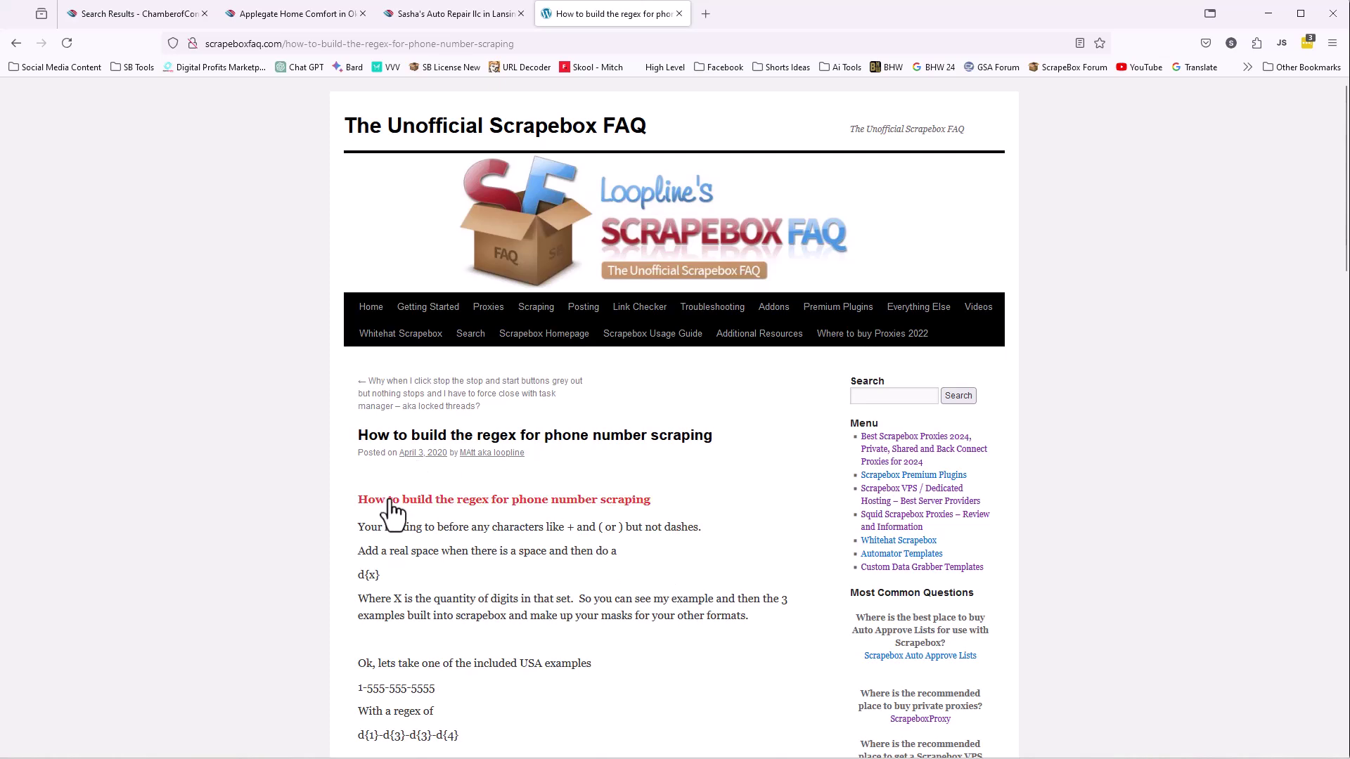
scroll(386, 512, down, 3)
scroll(266, 470, down, 15)
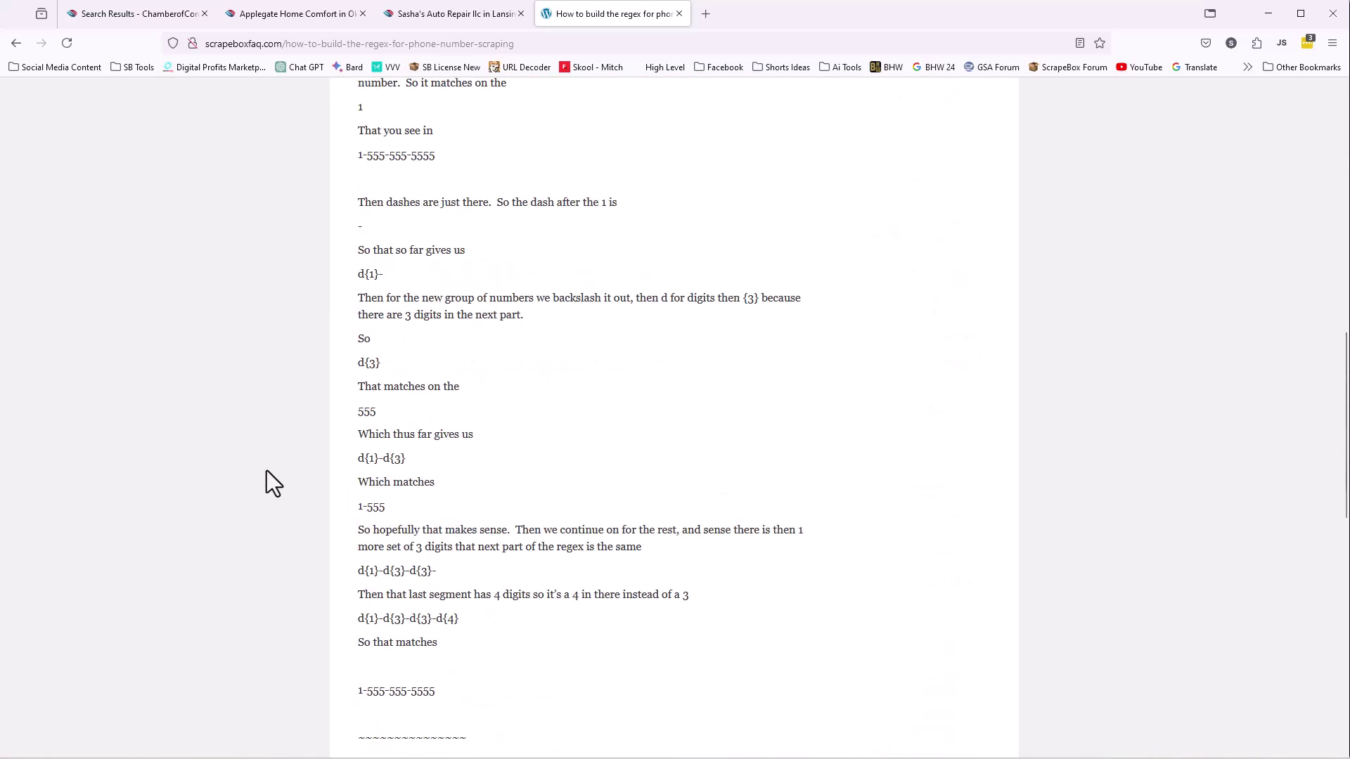
scroll(264, 473, up, 15)
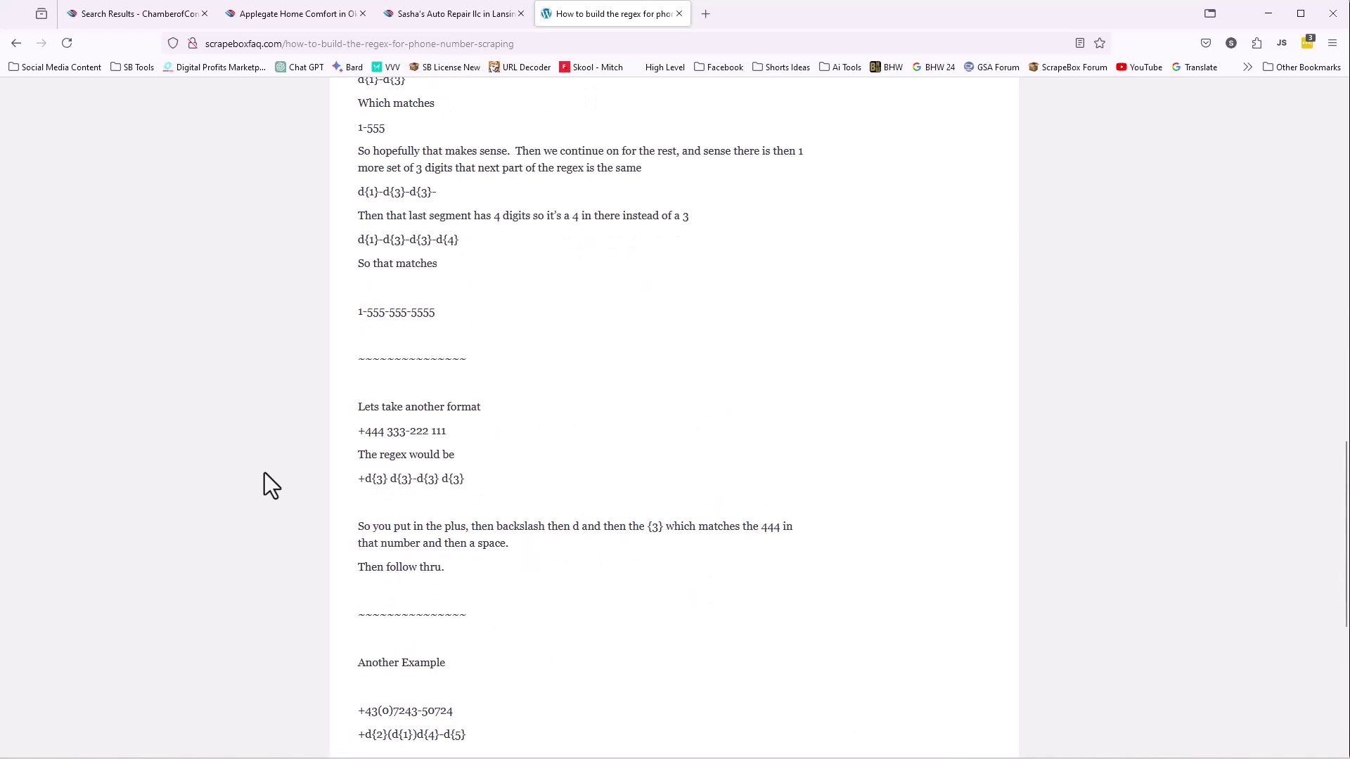
scroll(280, 474, up, 3)
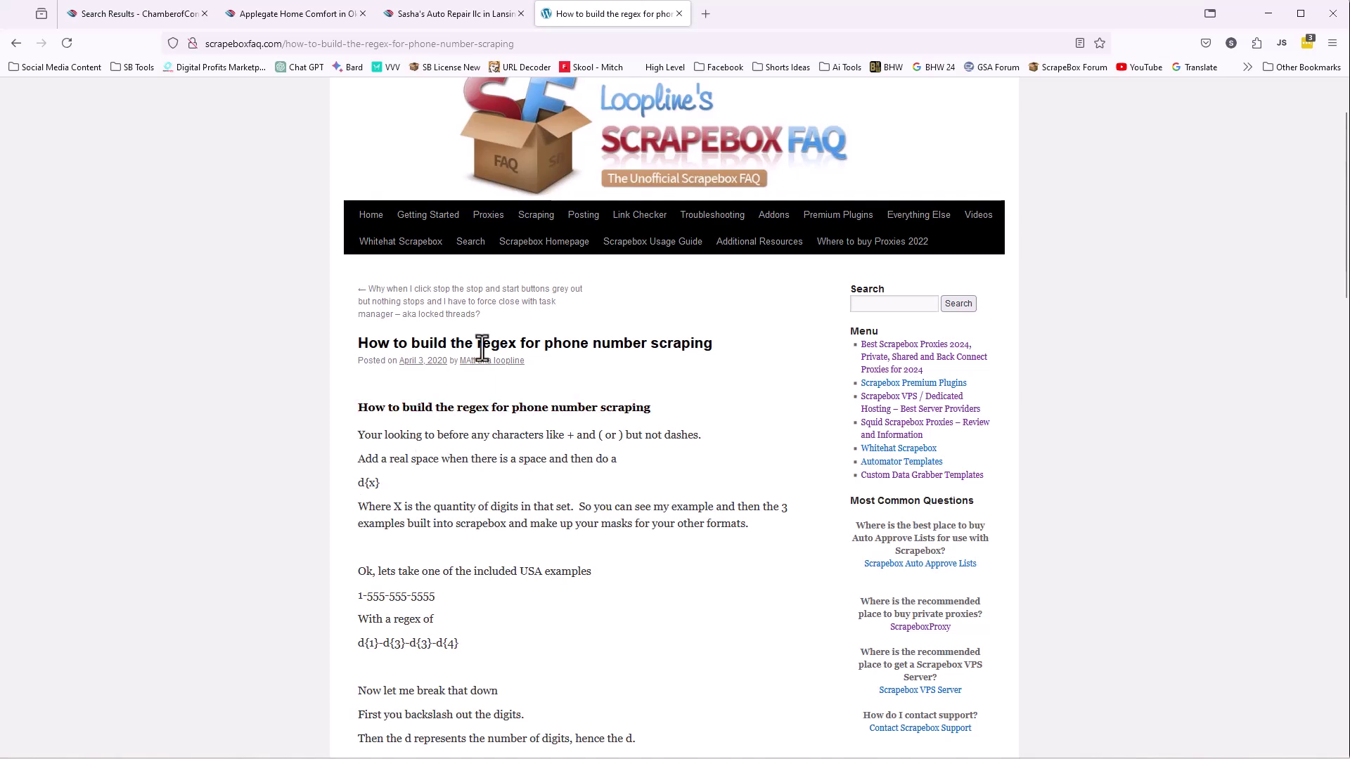
Scroll through the Lansing search results listings.
click(137, 13)
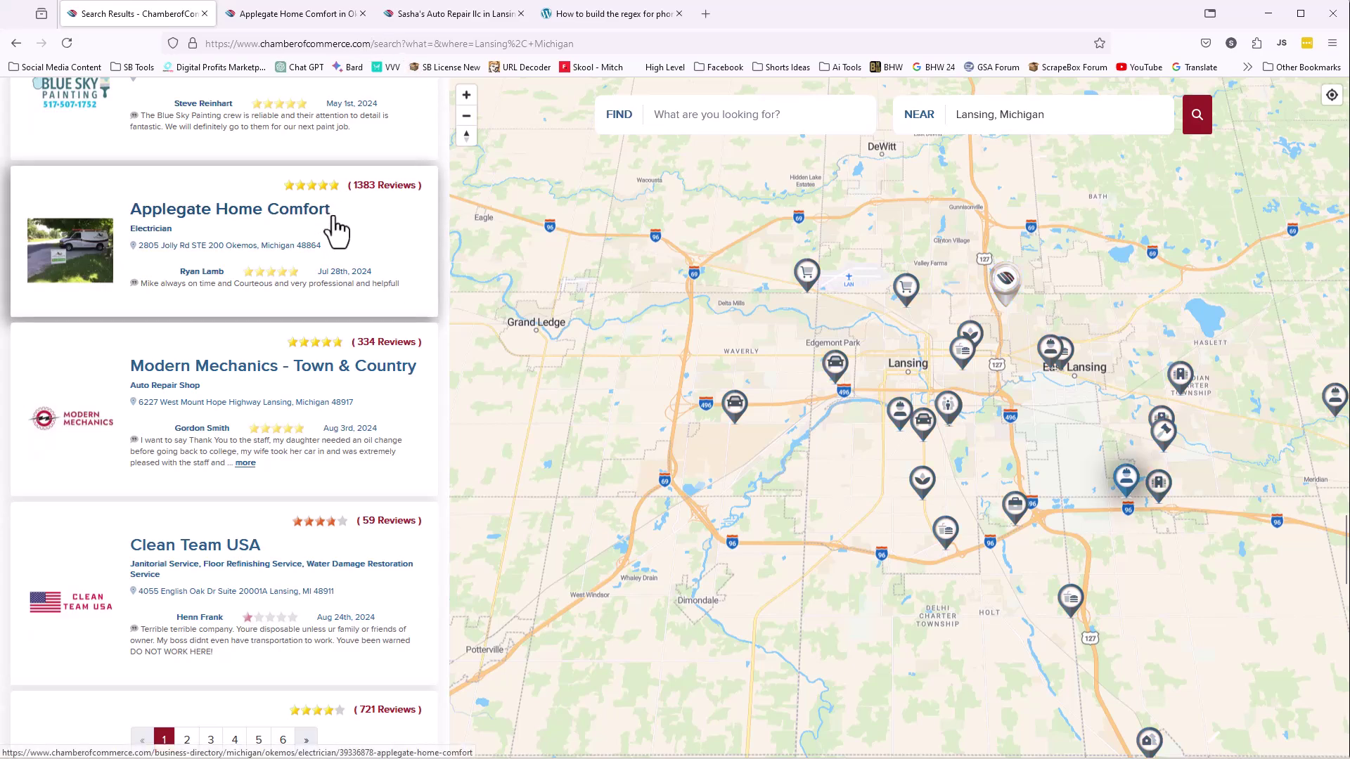
scroll(253, 304, down, 15)
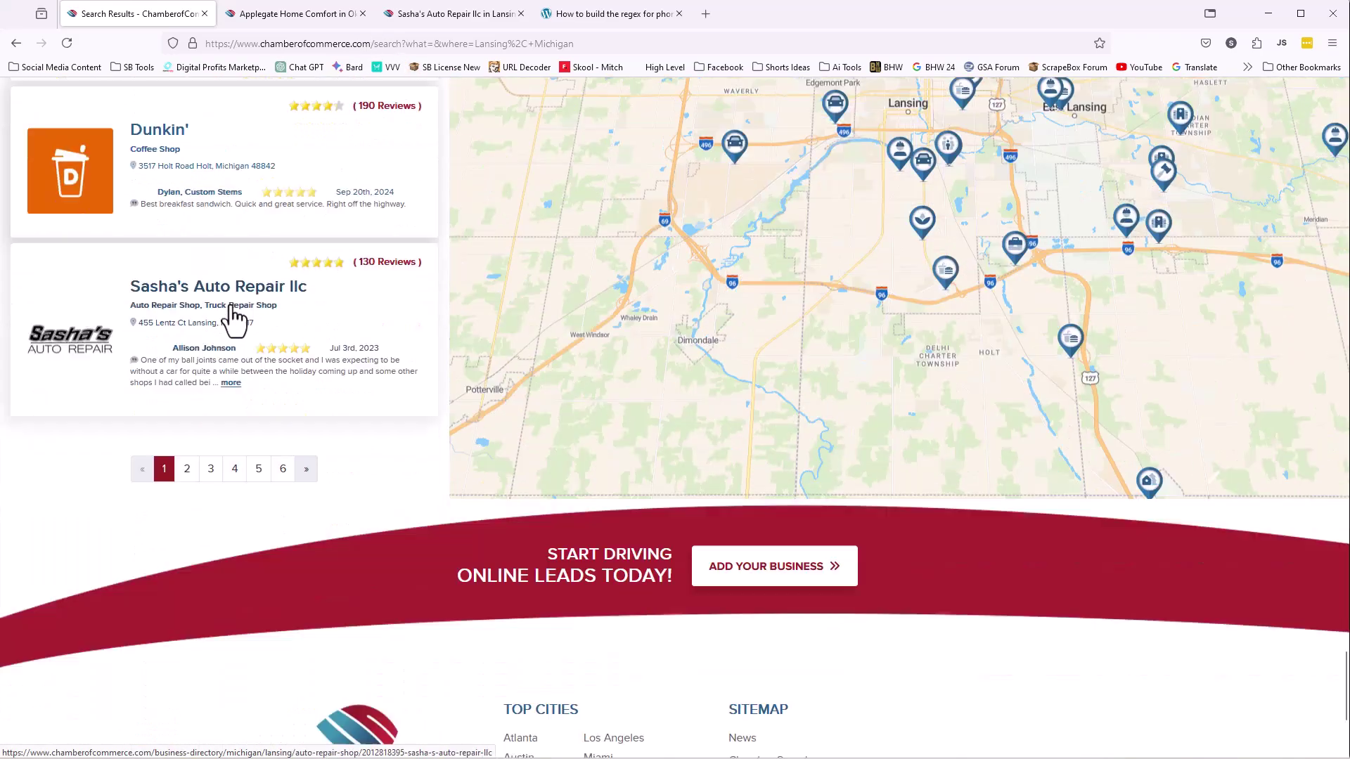
scroll(230, 306, up, 10)
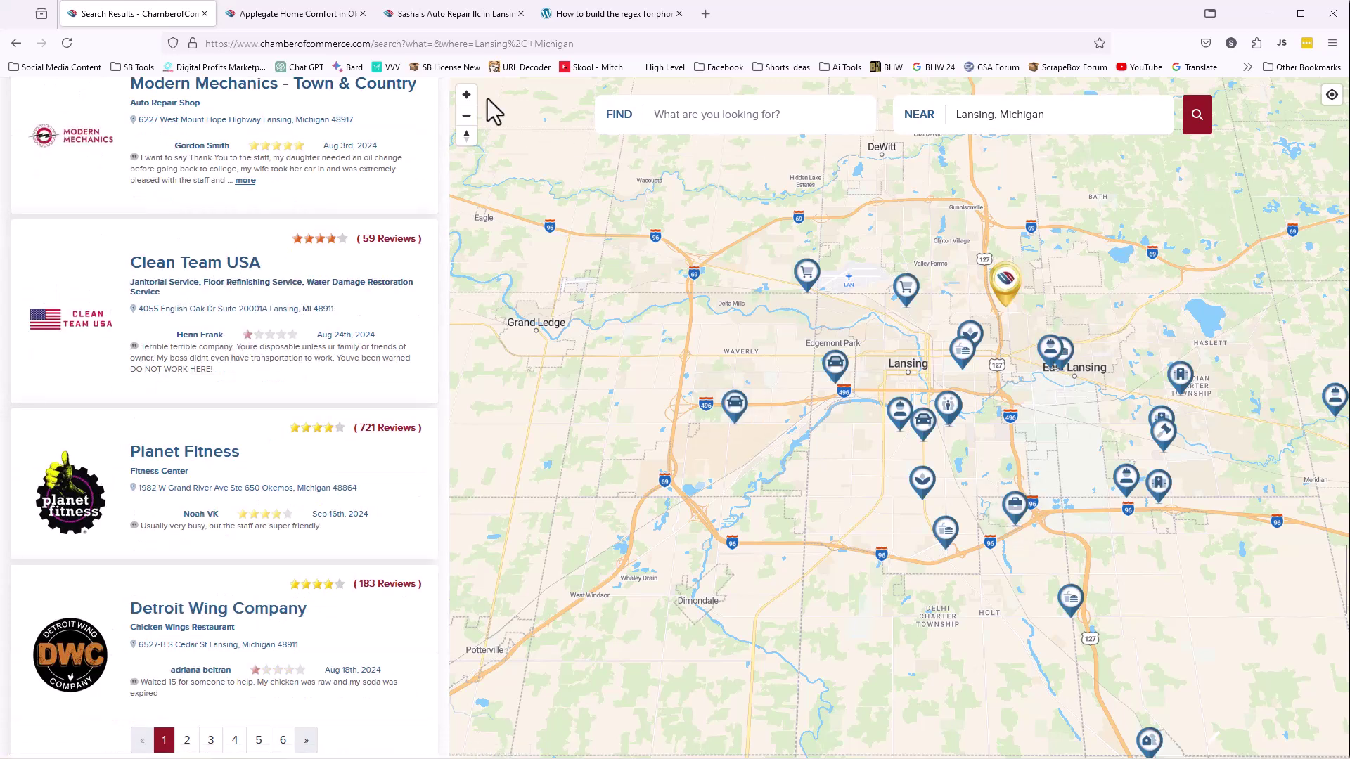
click(294, 21)
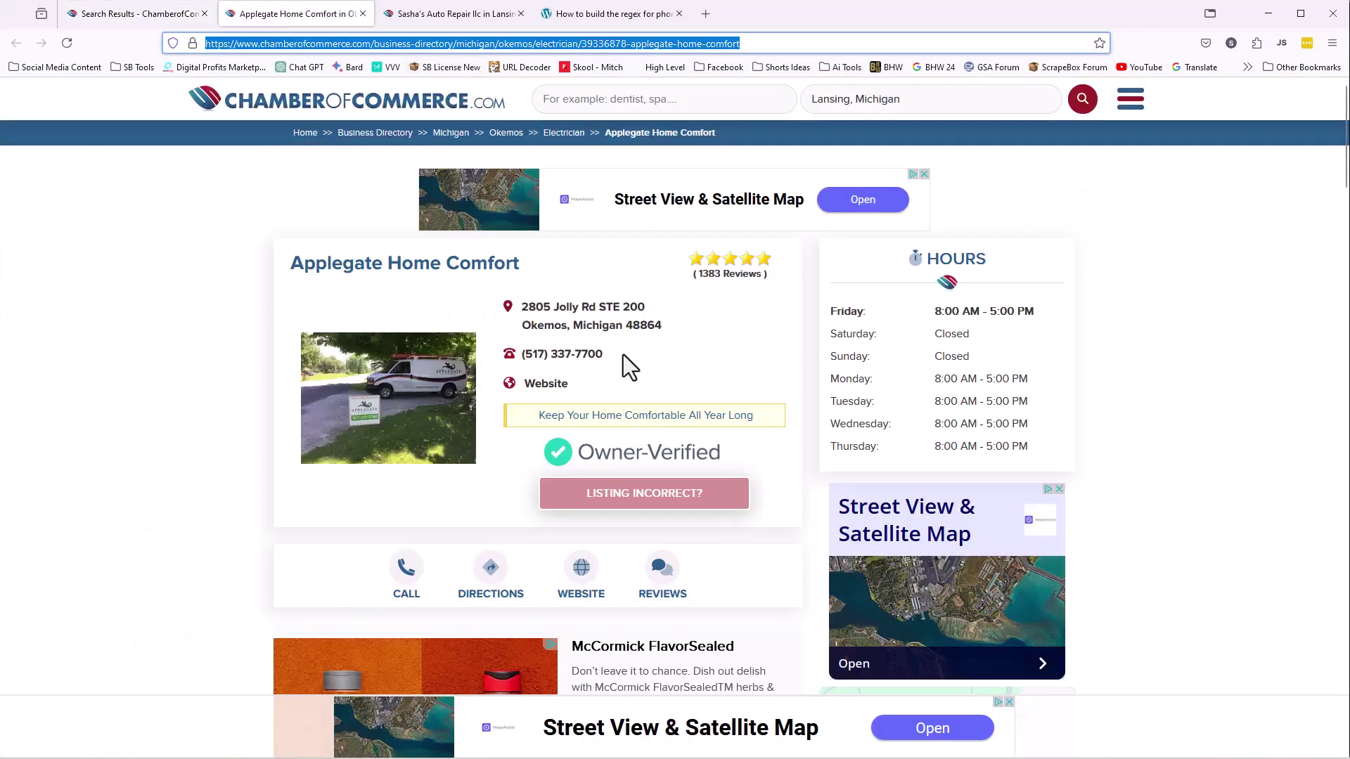
drag(624, 354, 516, 370)
click(485, 14)
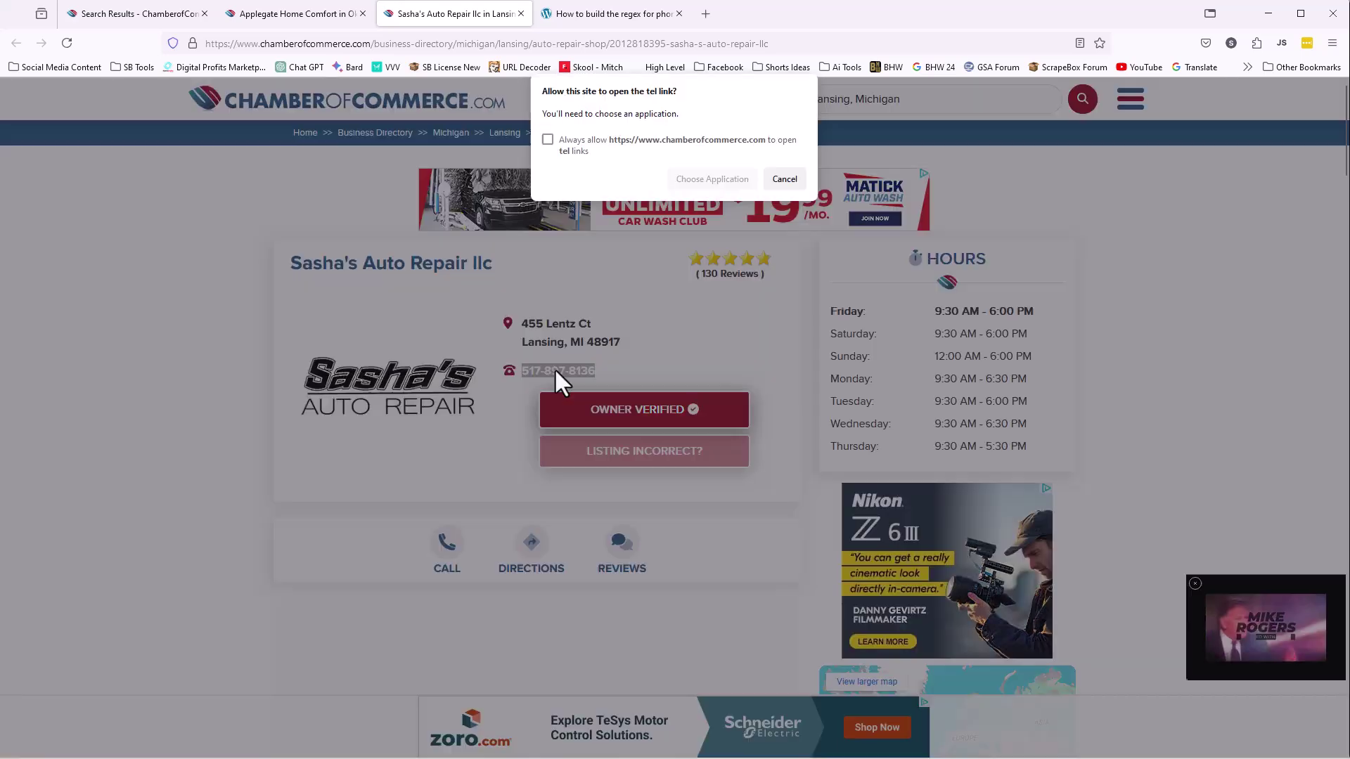
click(779, 183)
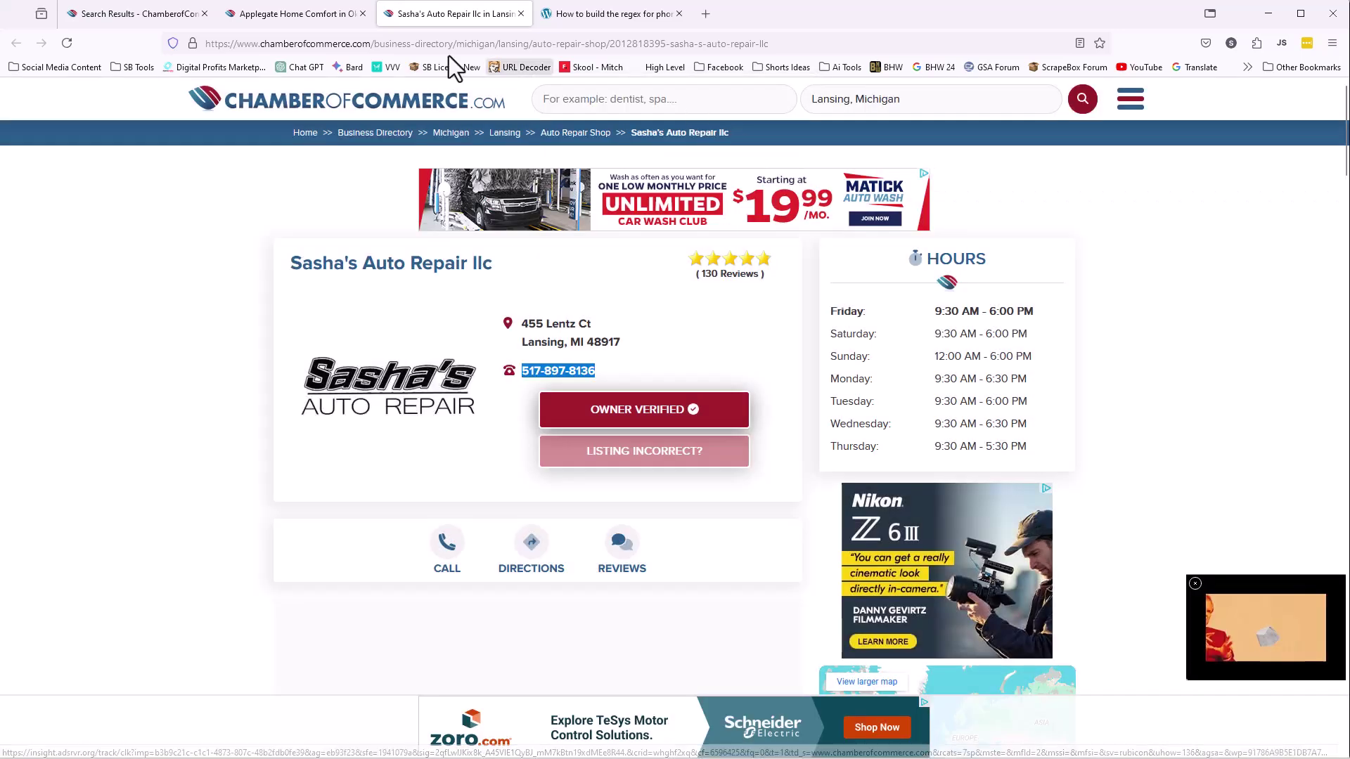
click(325, 20)
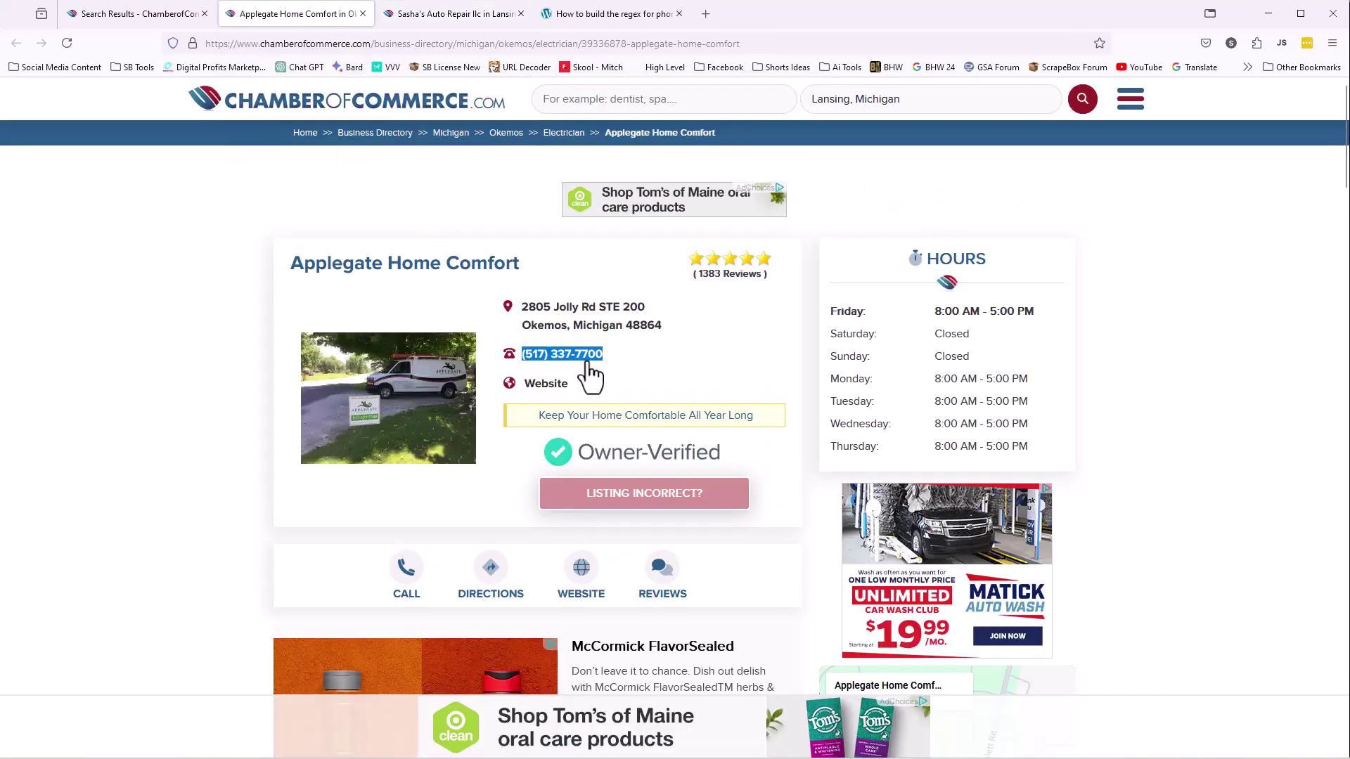
Compare the US Phone Numbers 1, 3 and 2 mask regexes, then bring back the Applegate page.
key(alt+Tab)
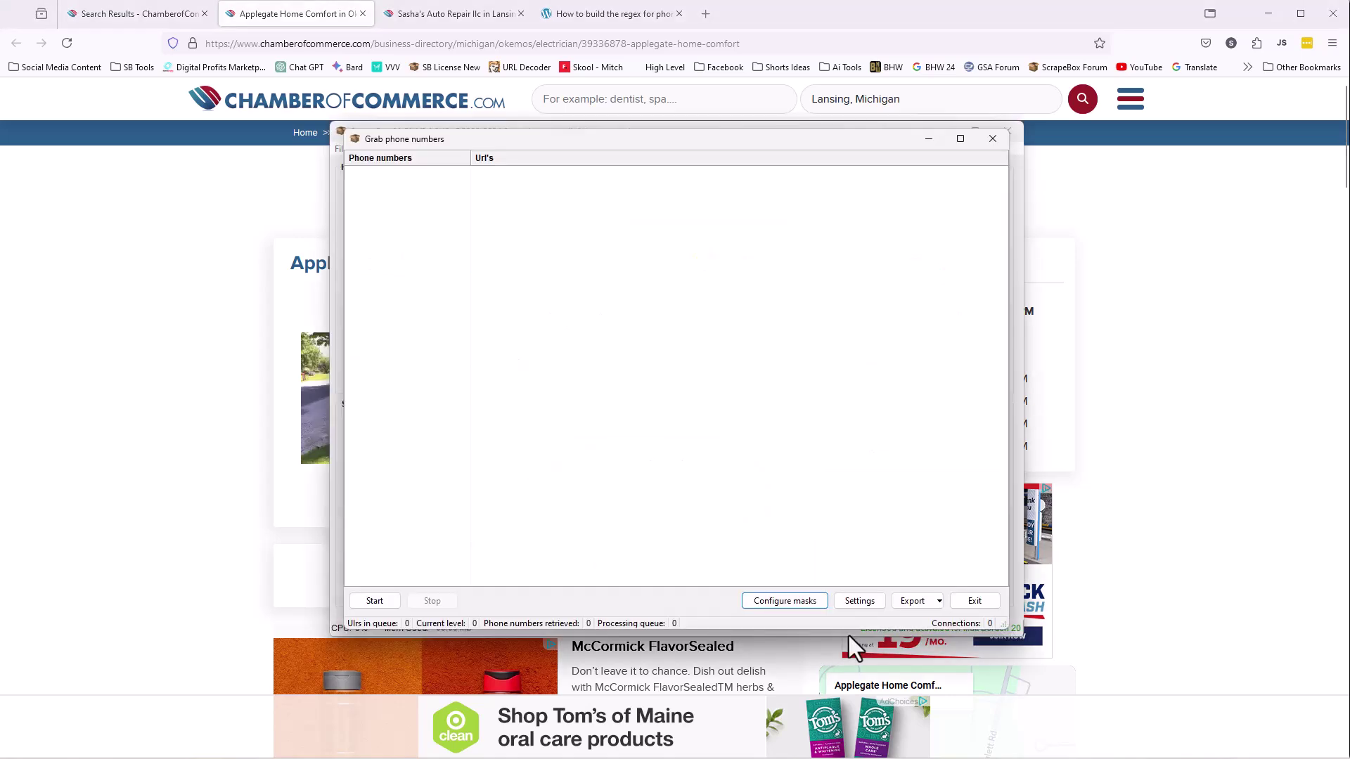
click(785, 601)
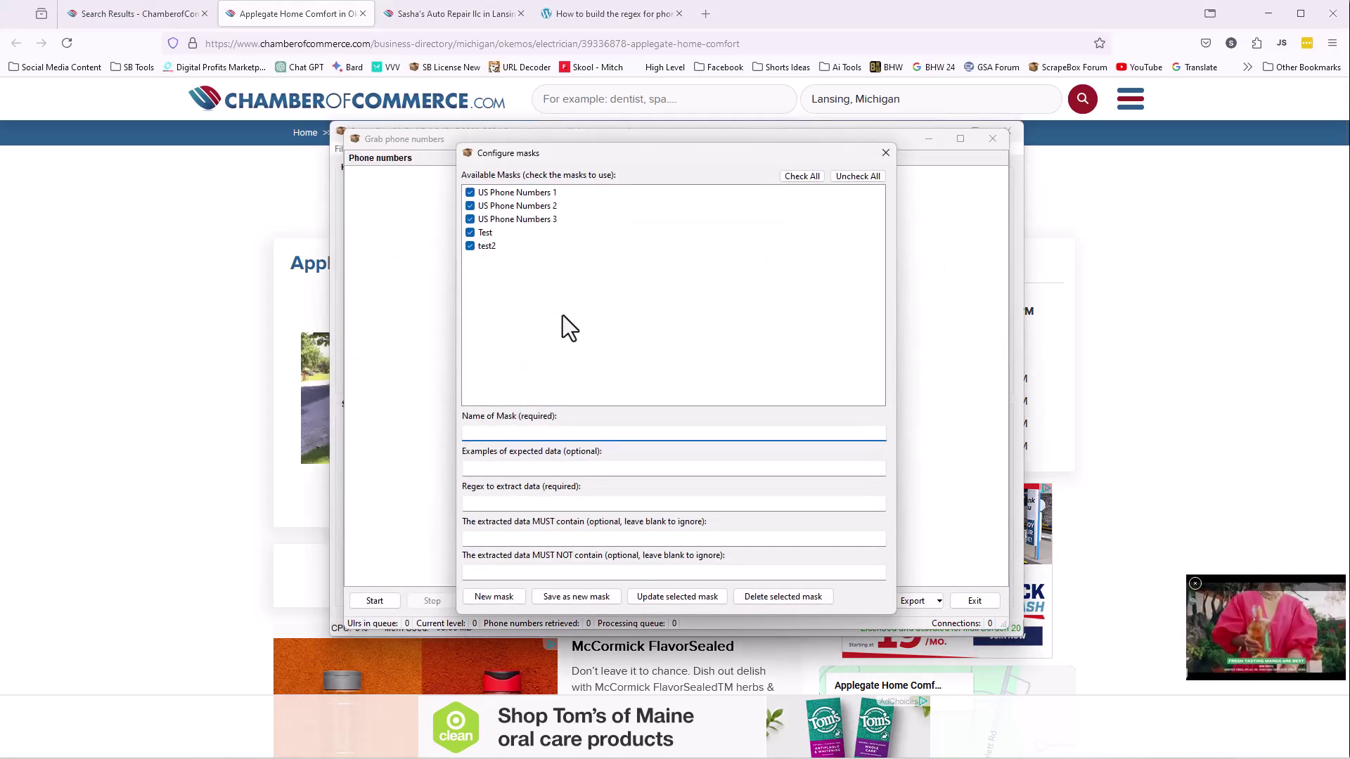
click(534, 192)
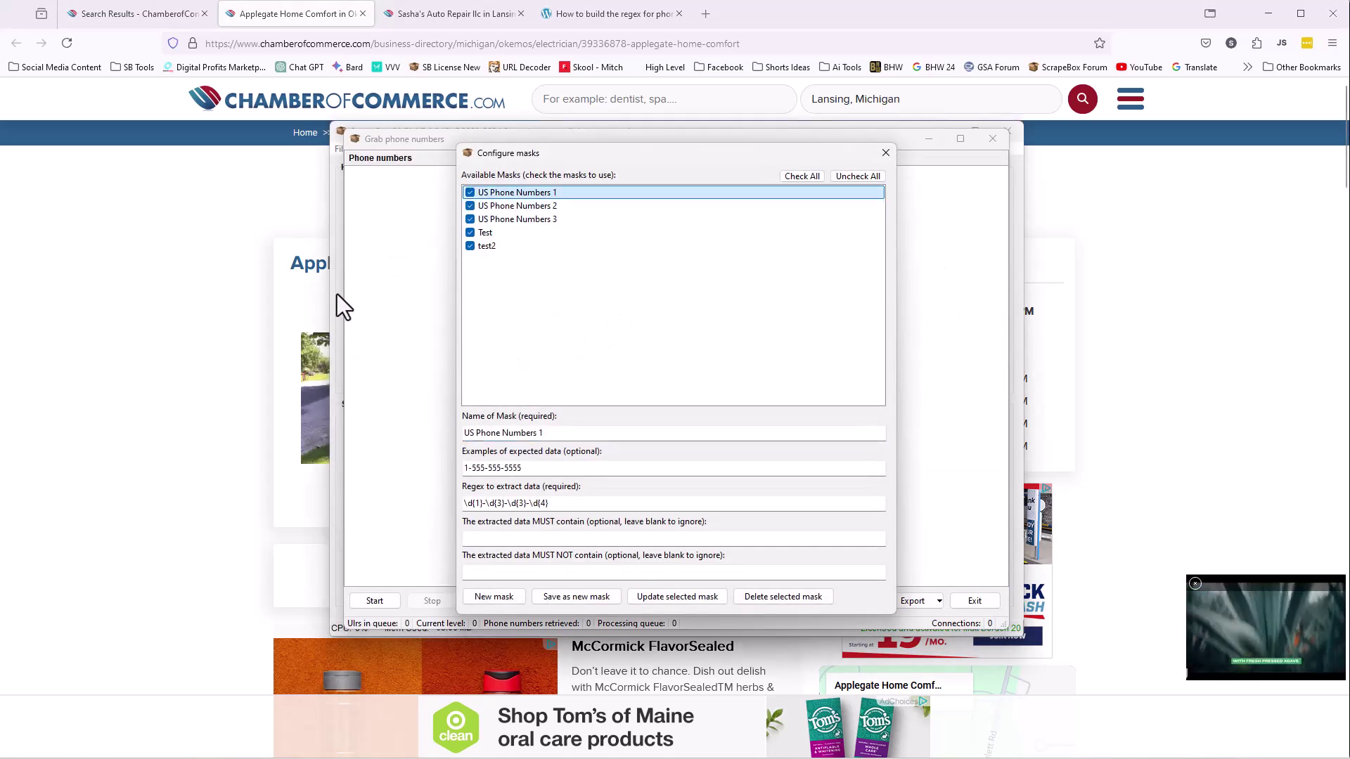
click(525, 216)
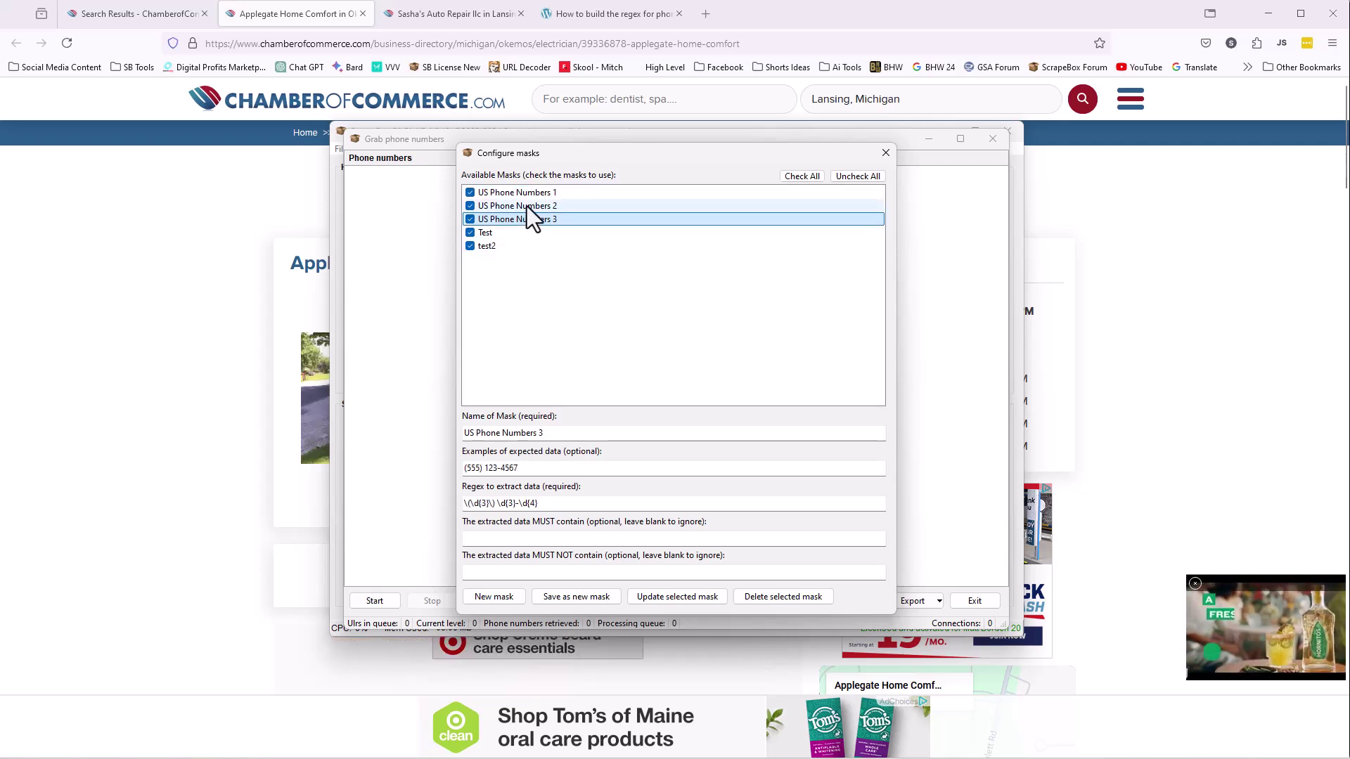
click(523, 207)
click(267, 307)
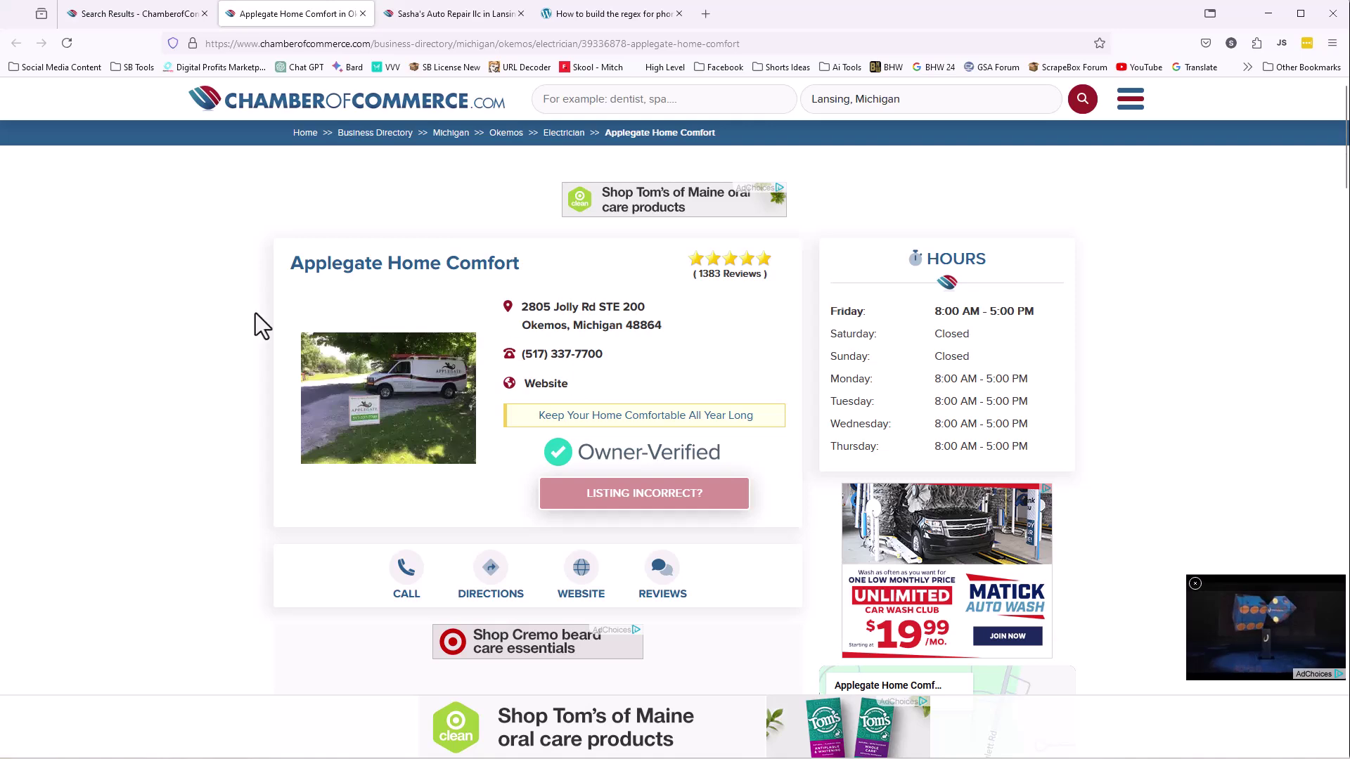
Select the phone-regex FAQ article's text from its title to the end.
click(598, 14)
drag(344, 341, 795, 600)
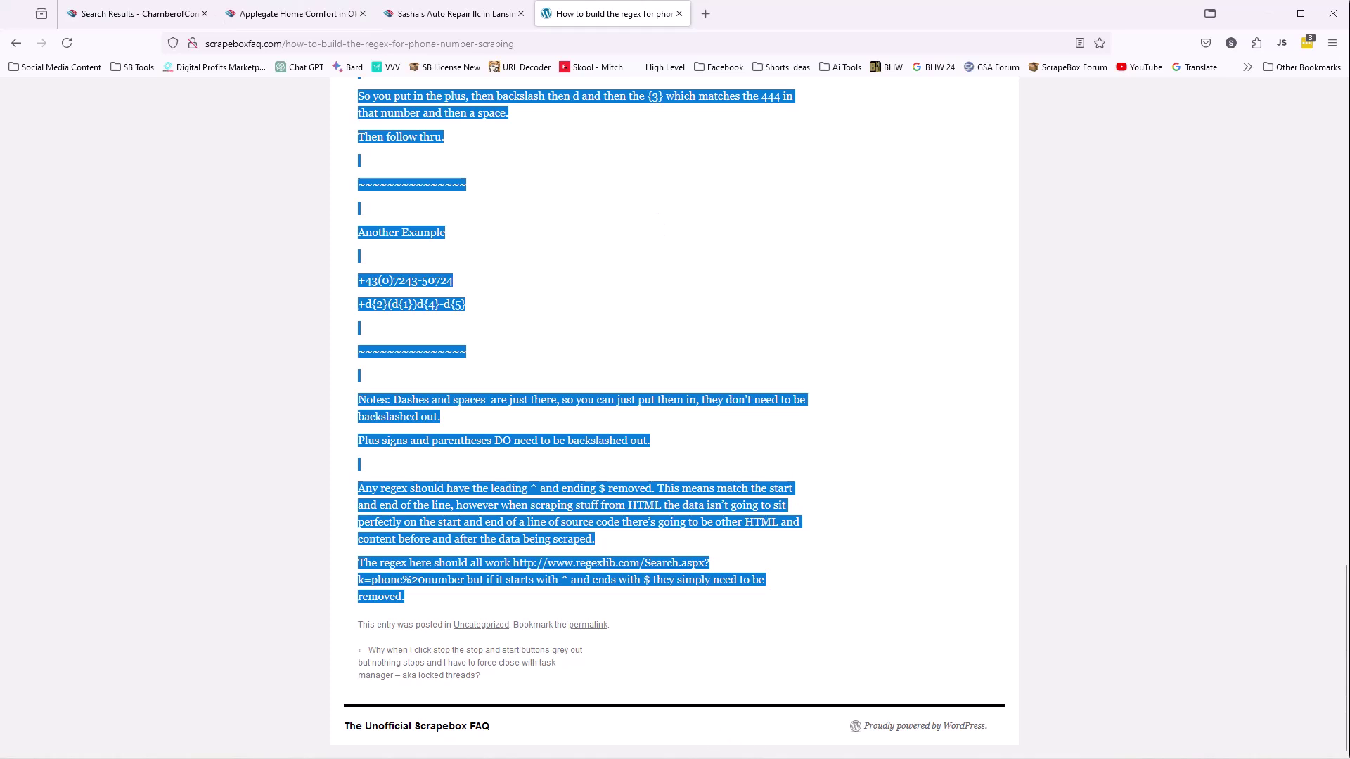
In ChatGPT, start a prompt beginning 'based' and paste the copied FAQ article text.
key(alt+space)
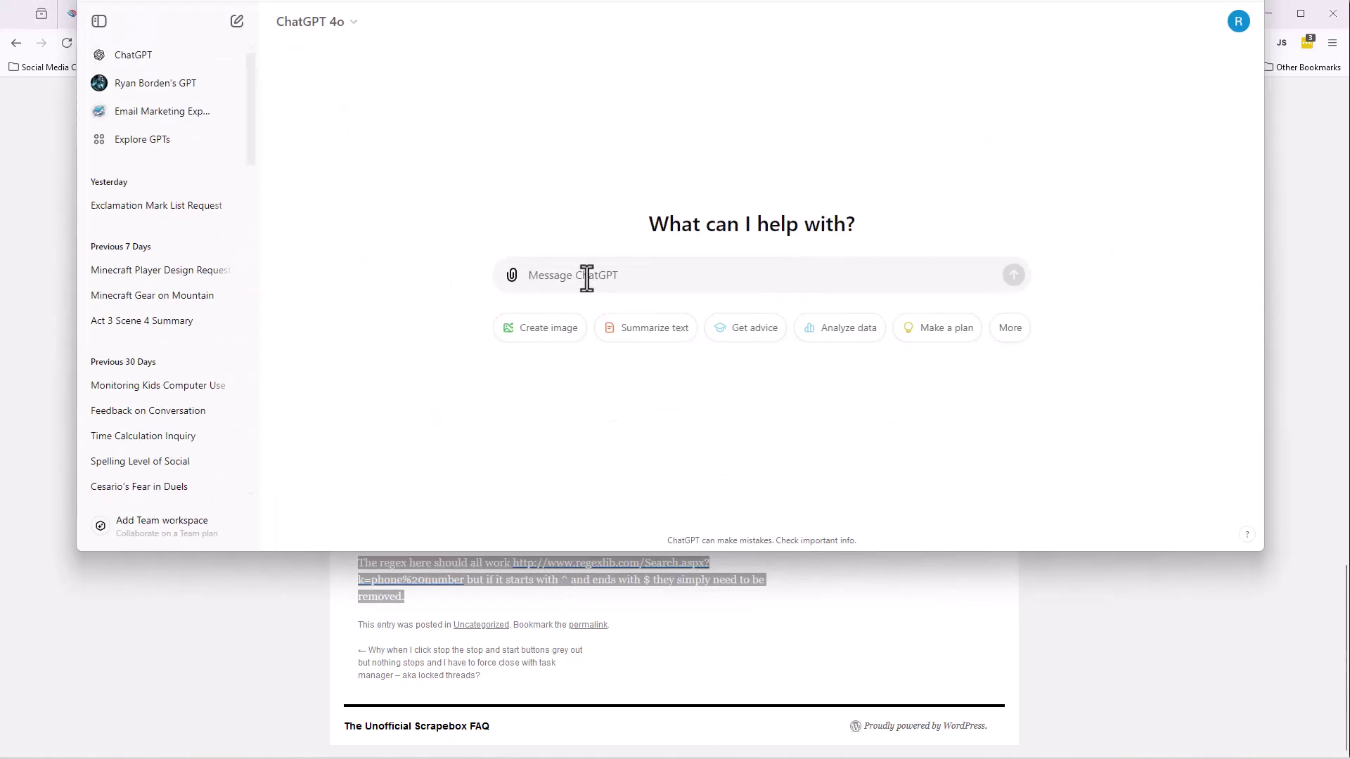
text(based on the below data I need to make a regex for multiple phones.  Here is the data)
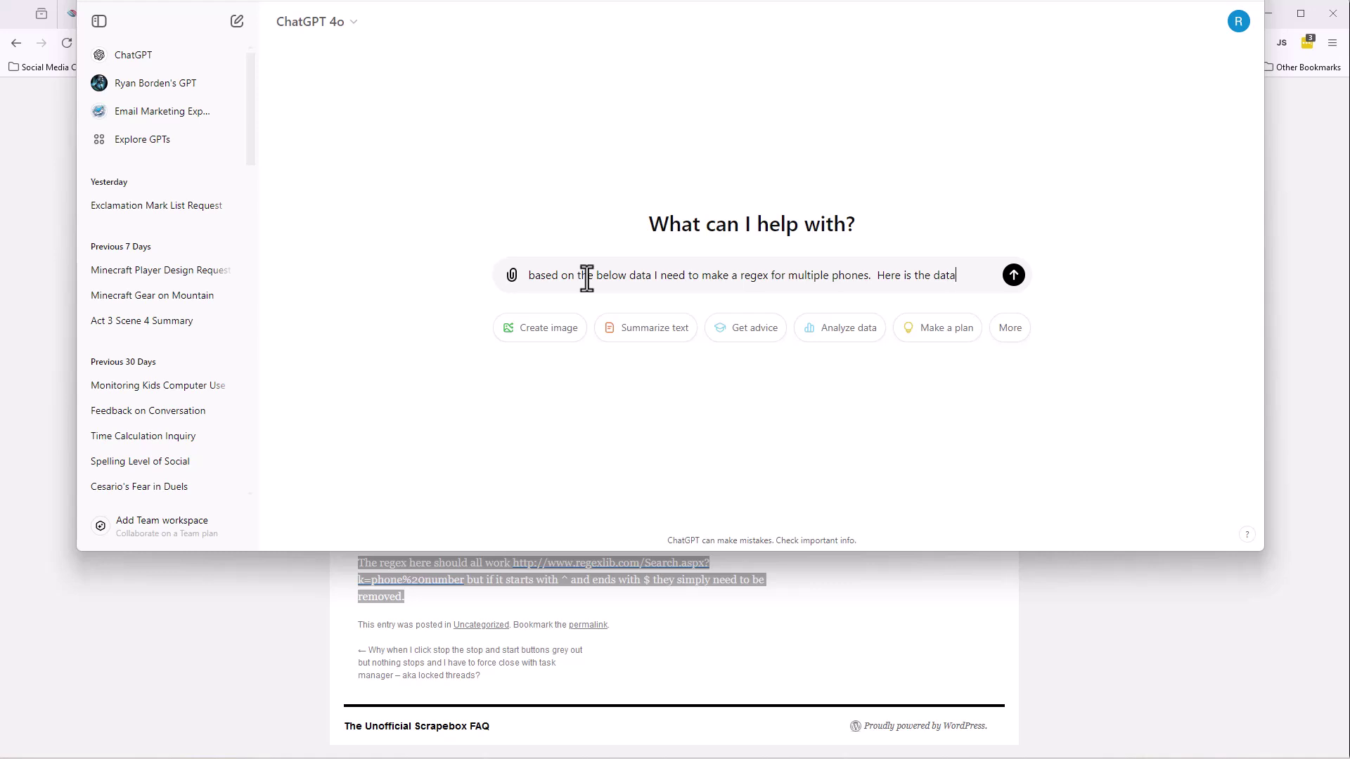
key(shift+Return)
key(ctrl+v)
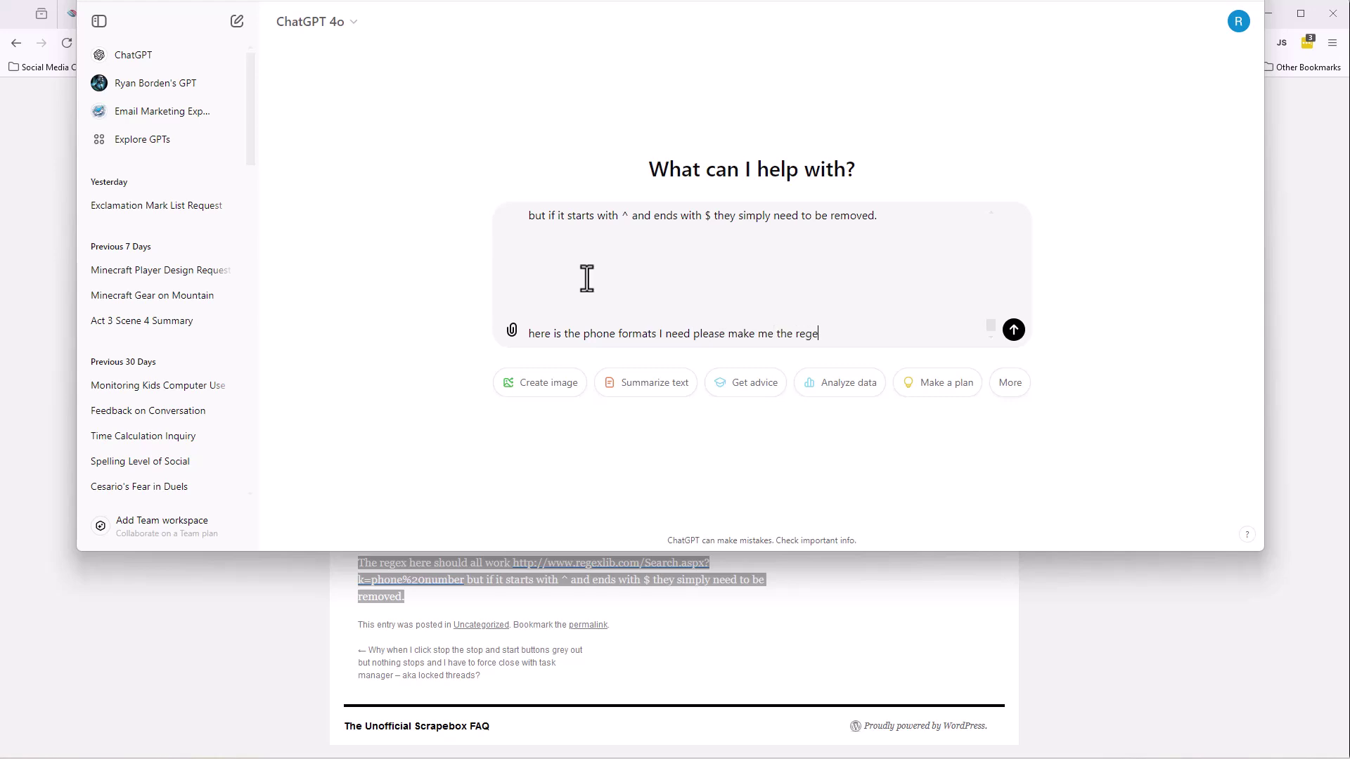
key(shift+Return)
key(shift+Return)
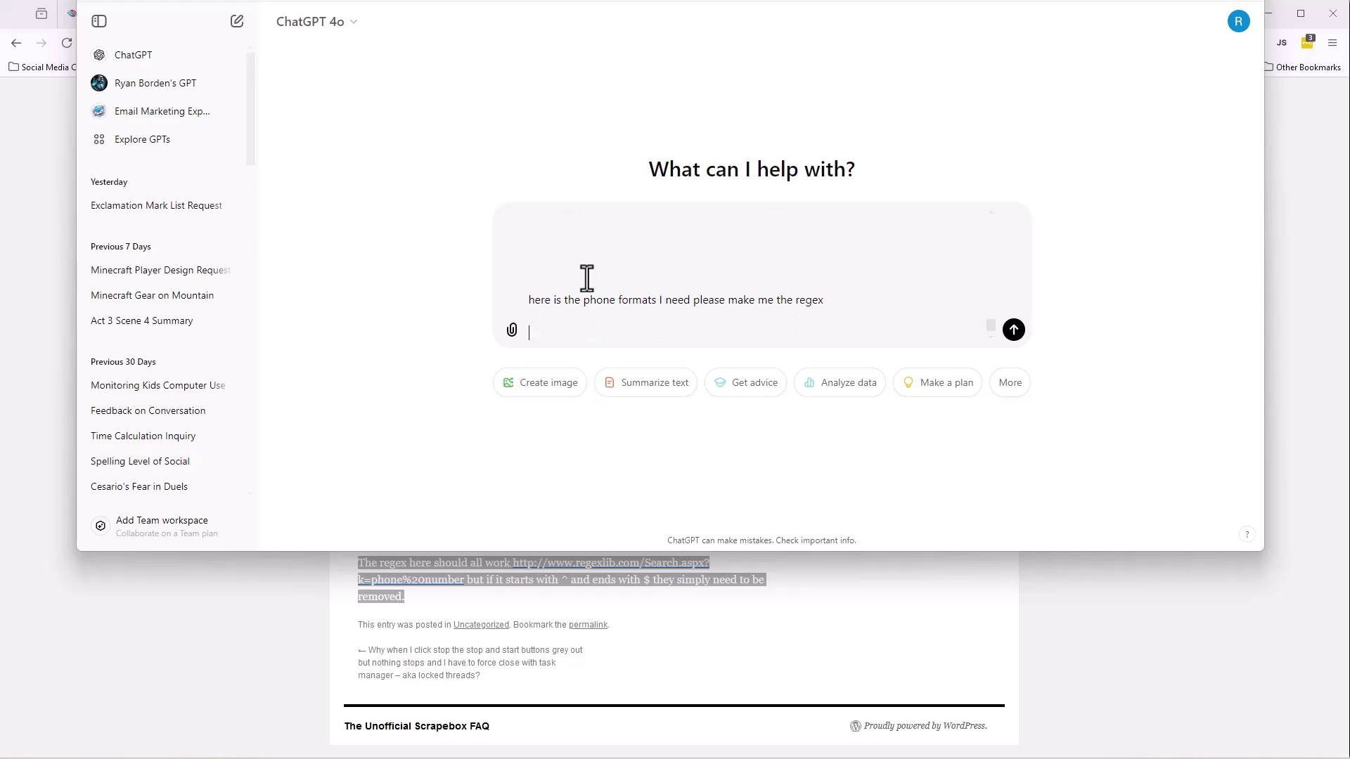
click(74, 333)
click(330, 20)
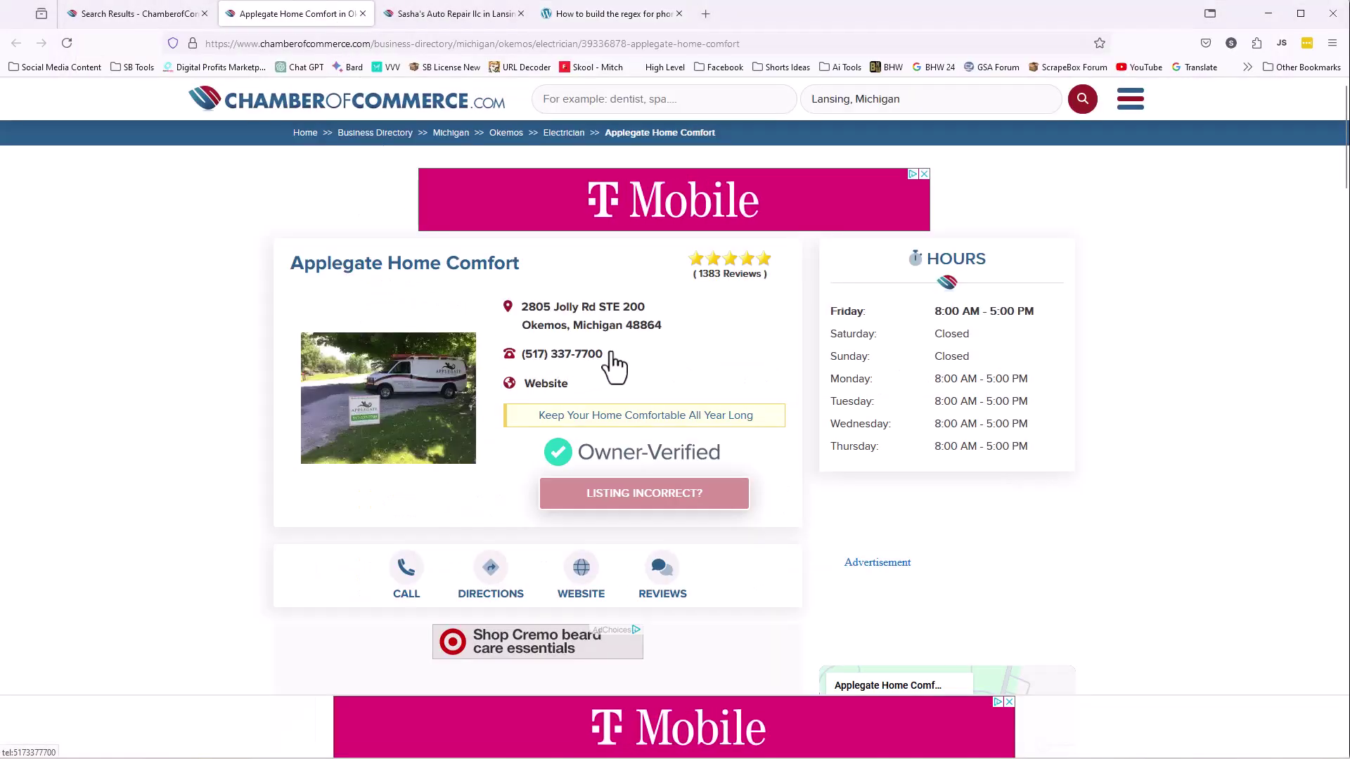
drag(614, 354, 520, 354)
key(ctrl+c)
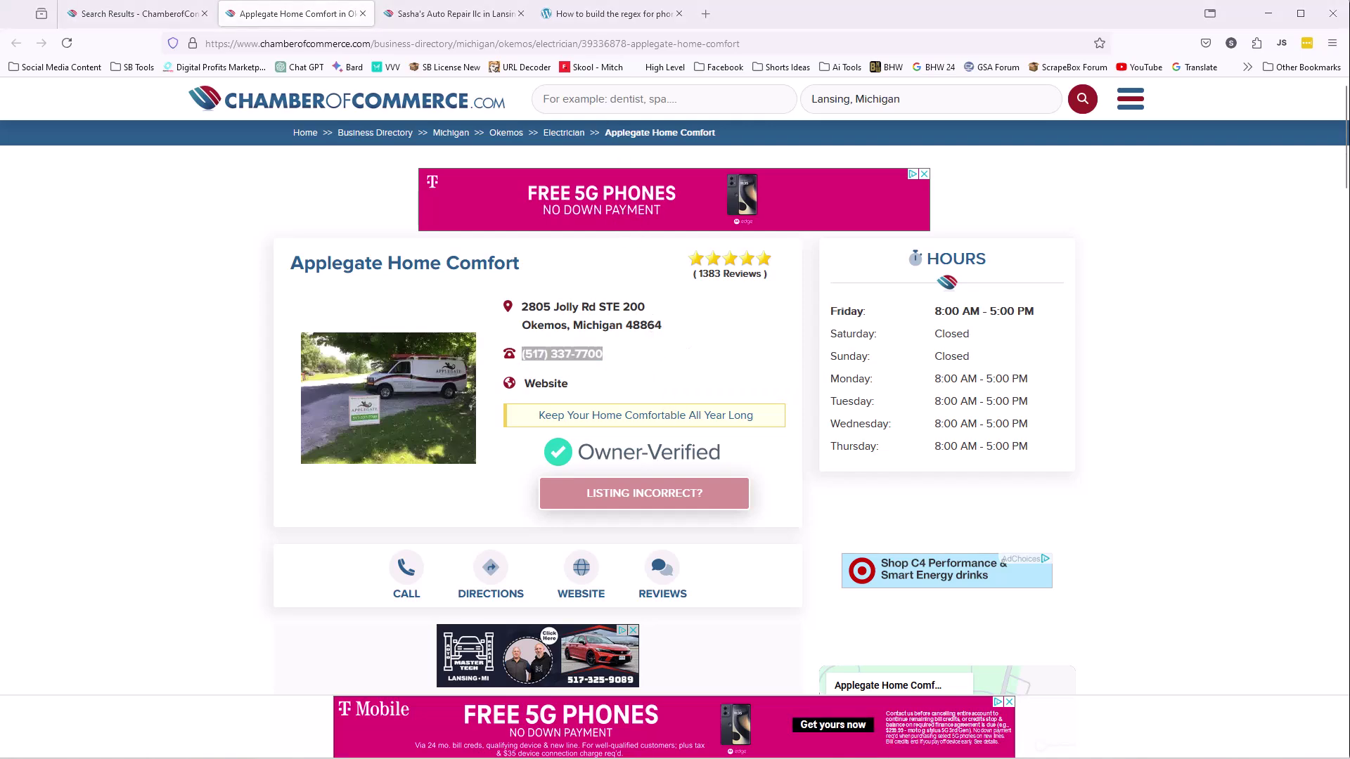
key(alt+Tab)
key(ctrl+v)
key(shift+Return)
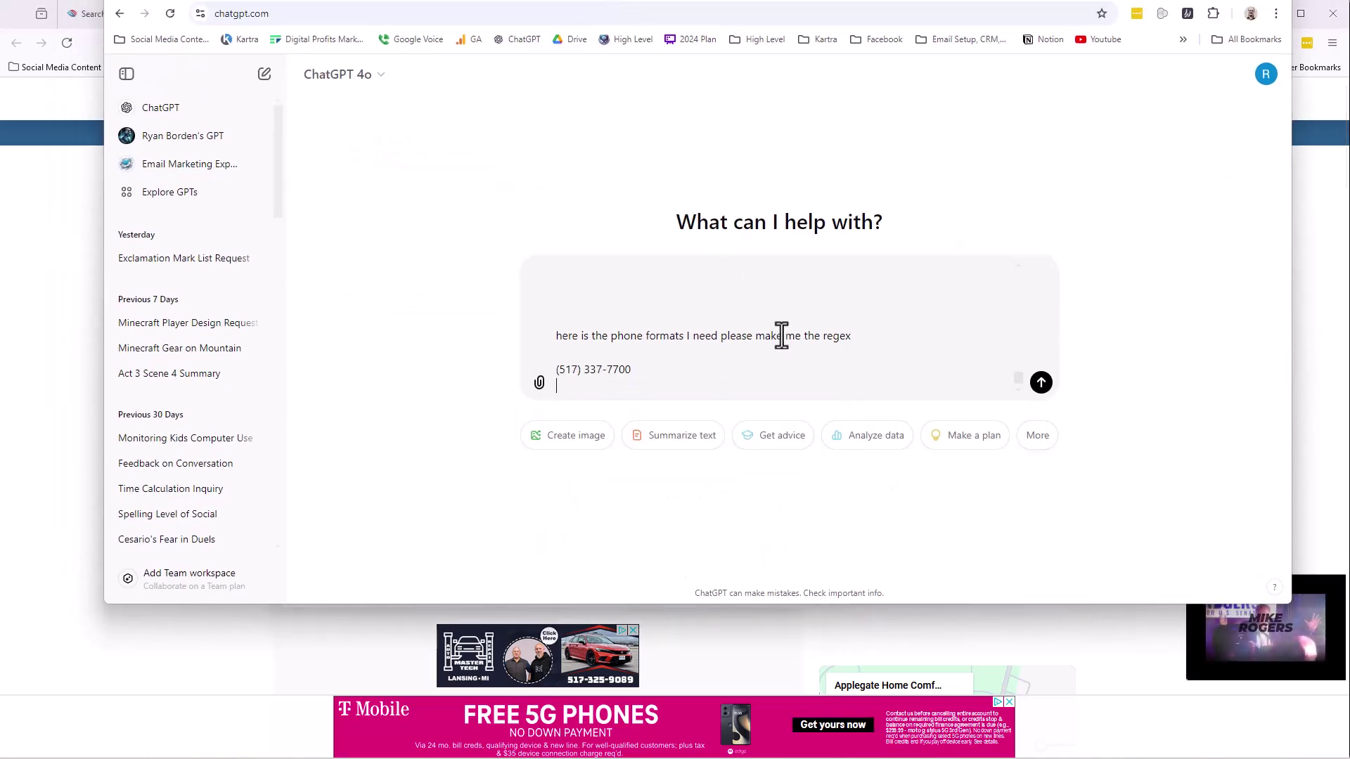
click(88, 307)
click(458, 19)
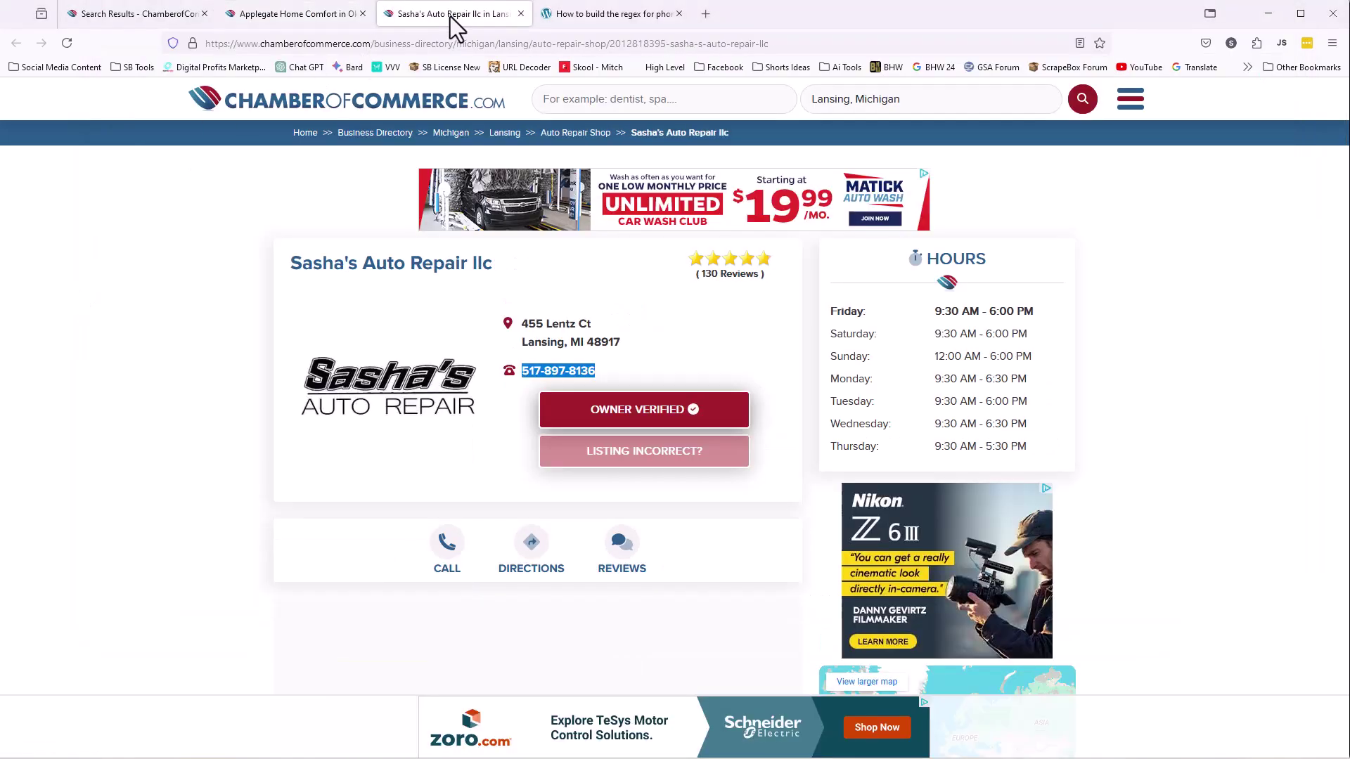
right_click(556, 373)
click(597, 404)
key(alt+Tab)
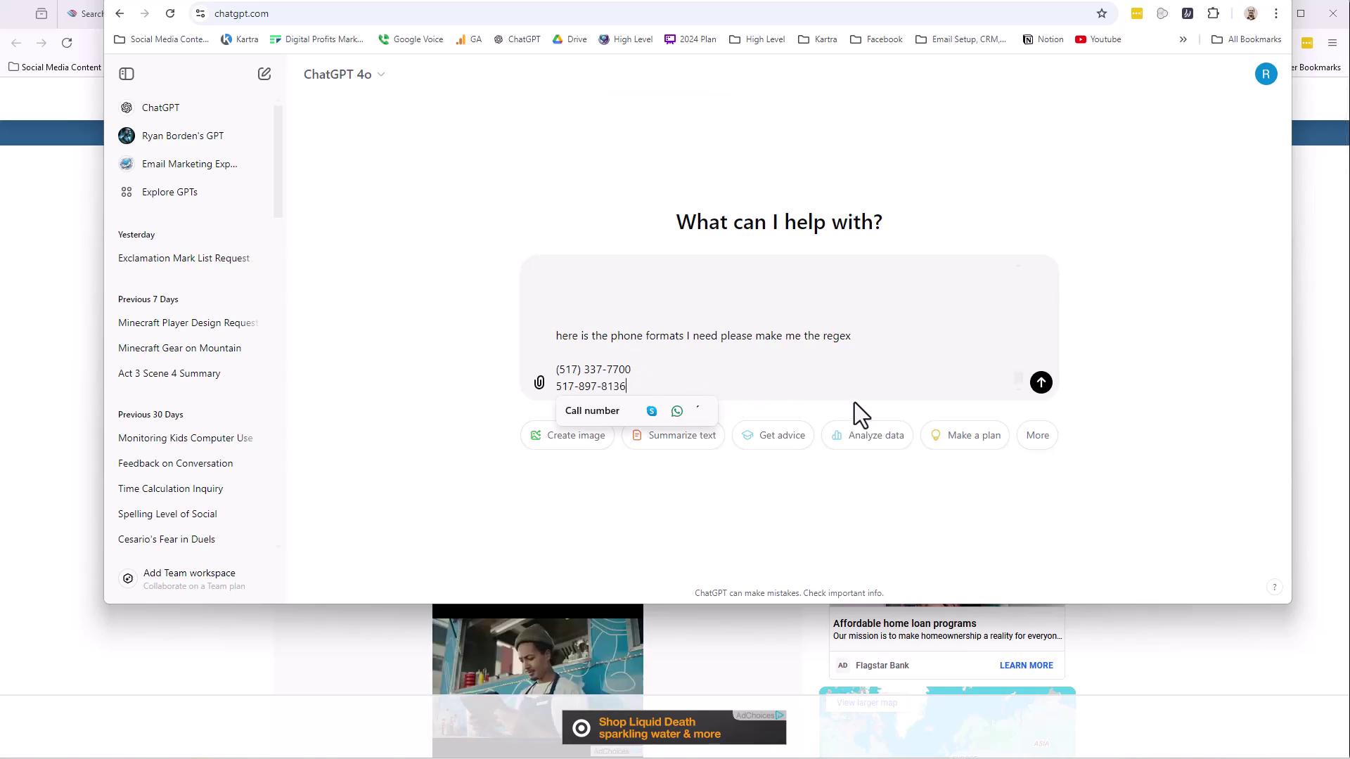
key(Return)
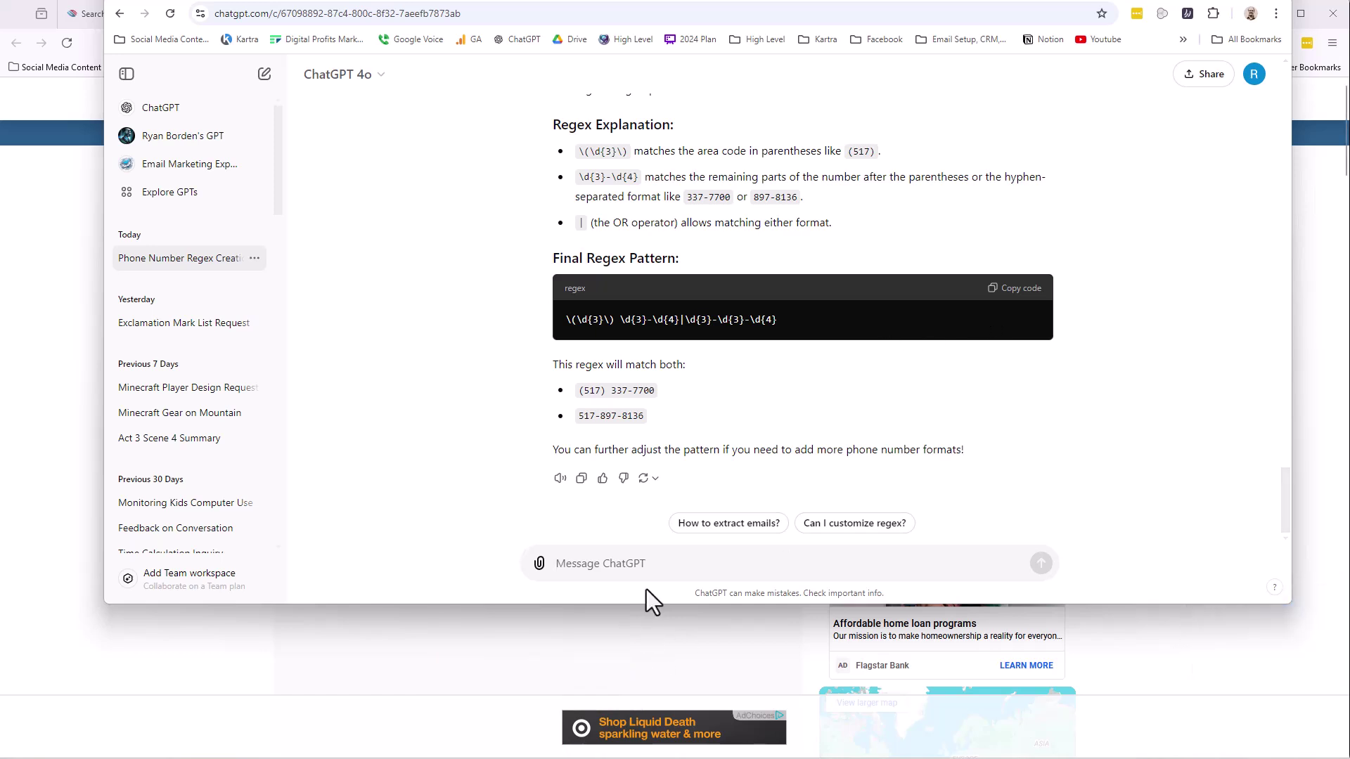
Ask ChatGPT for just the regexes without explanation, then copy the first pattern.
text(I)
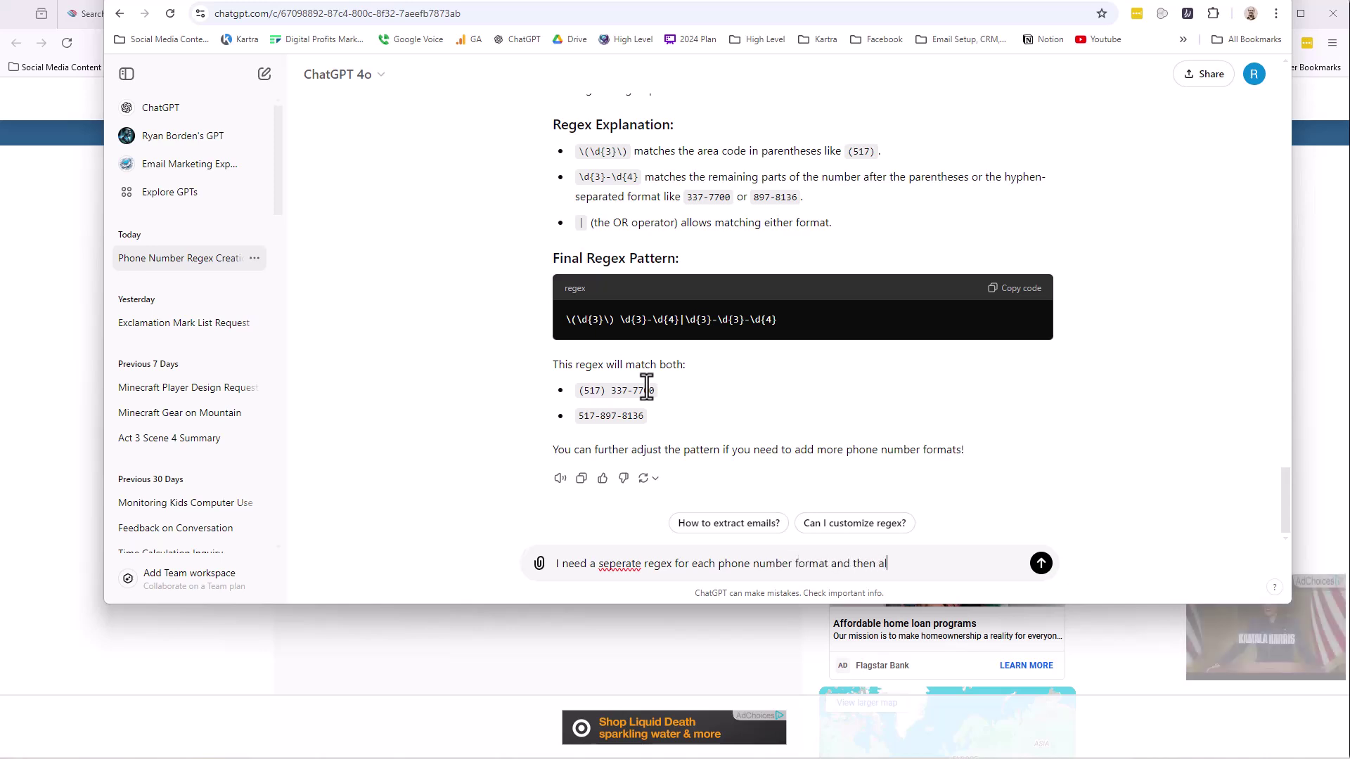
text(don't give me al)
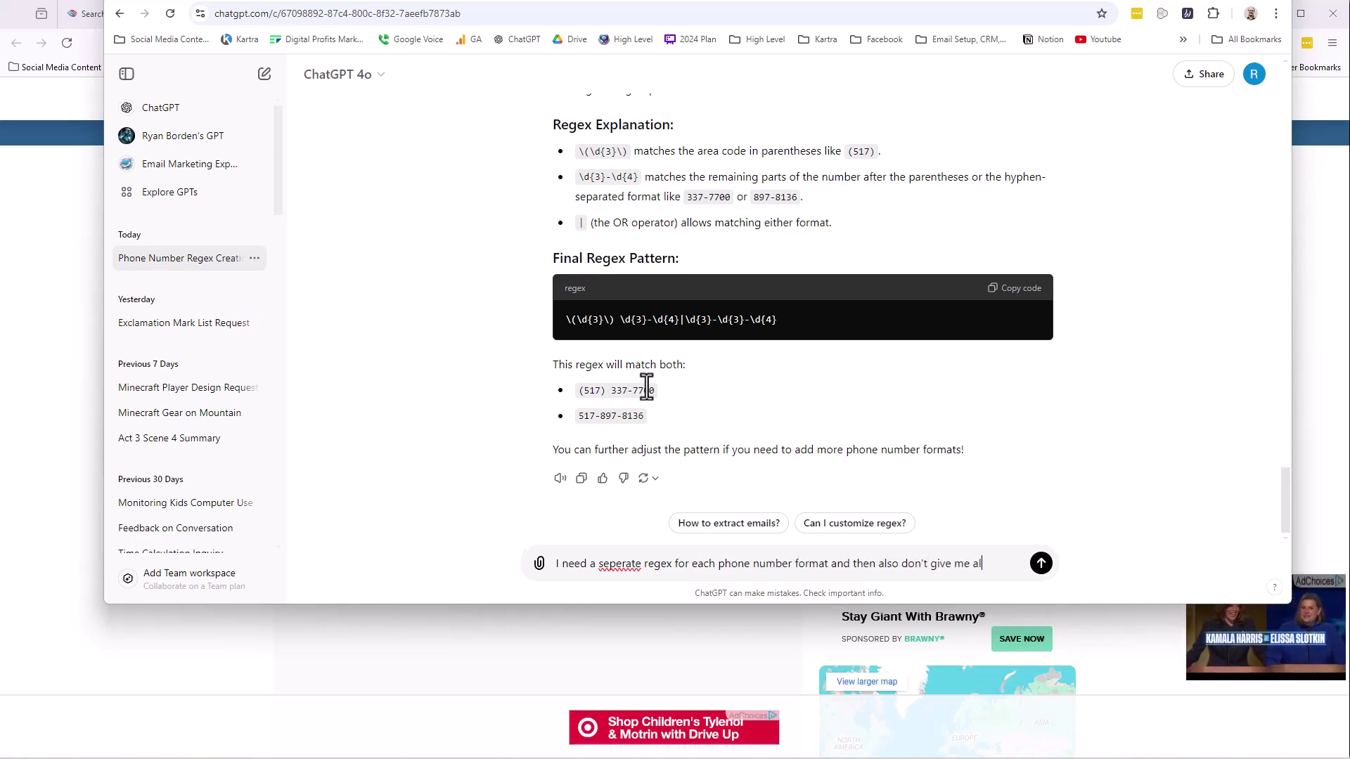
text(l the expla)
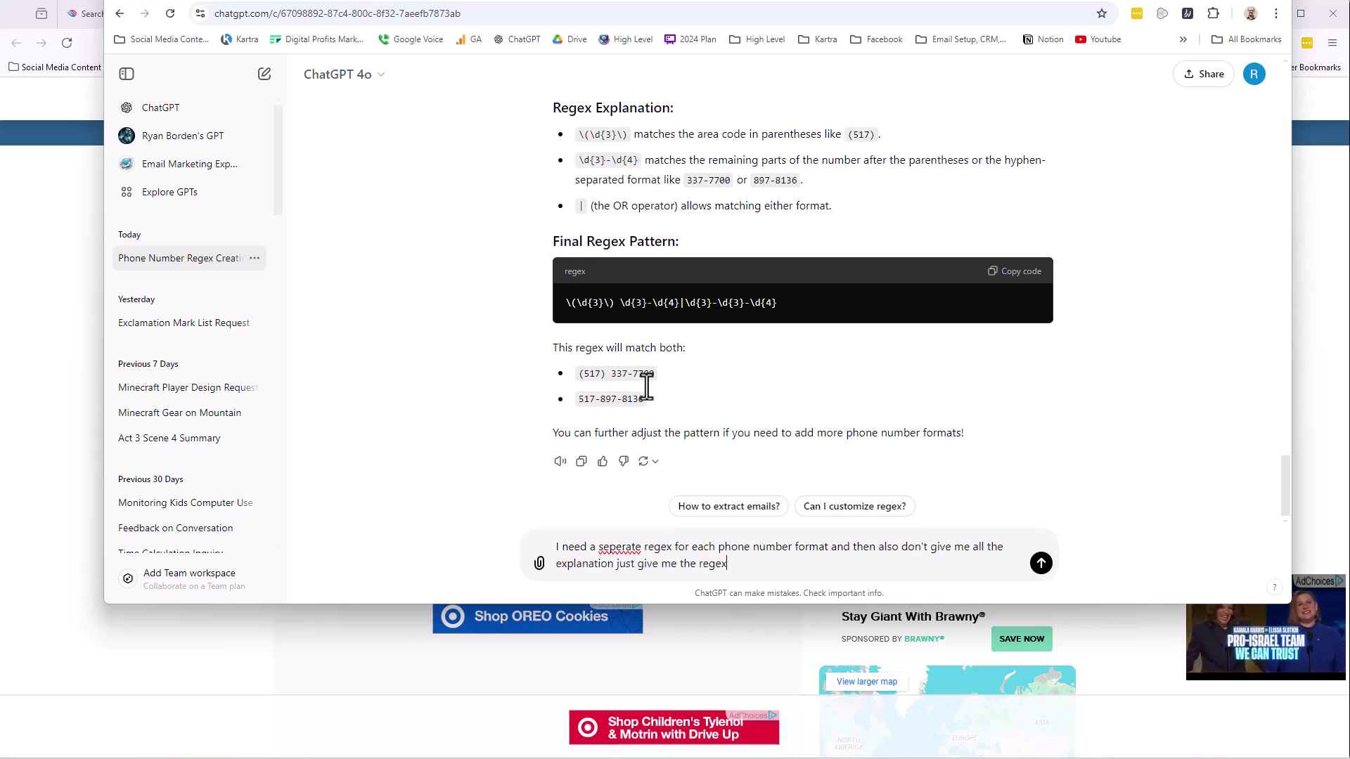
text(nation just give me the regex)
key(Return)
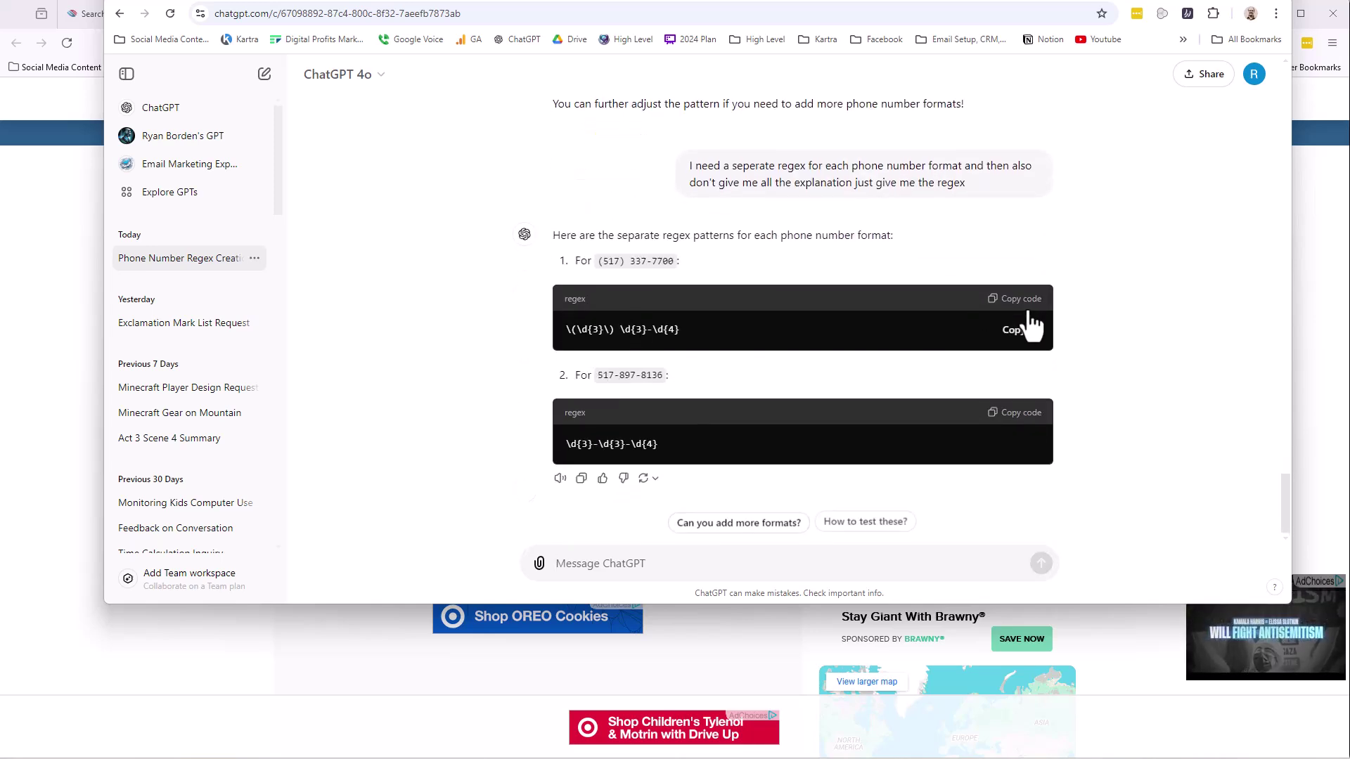
click(1019, 298)
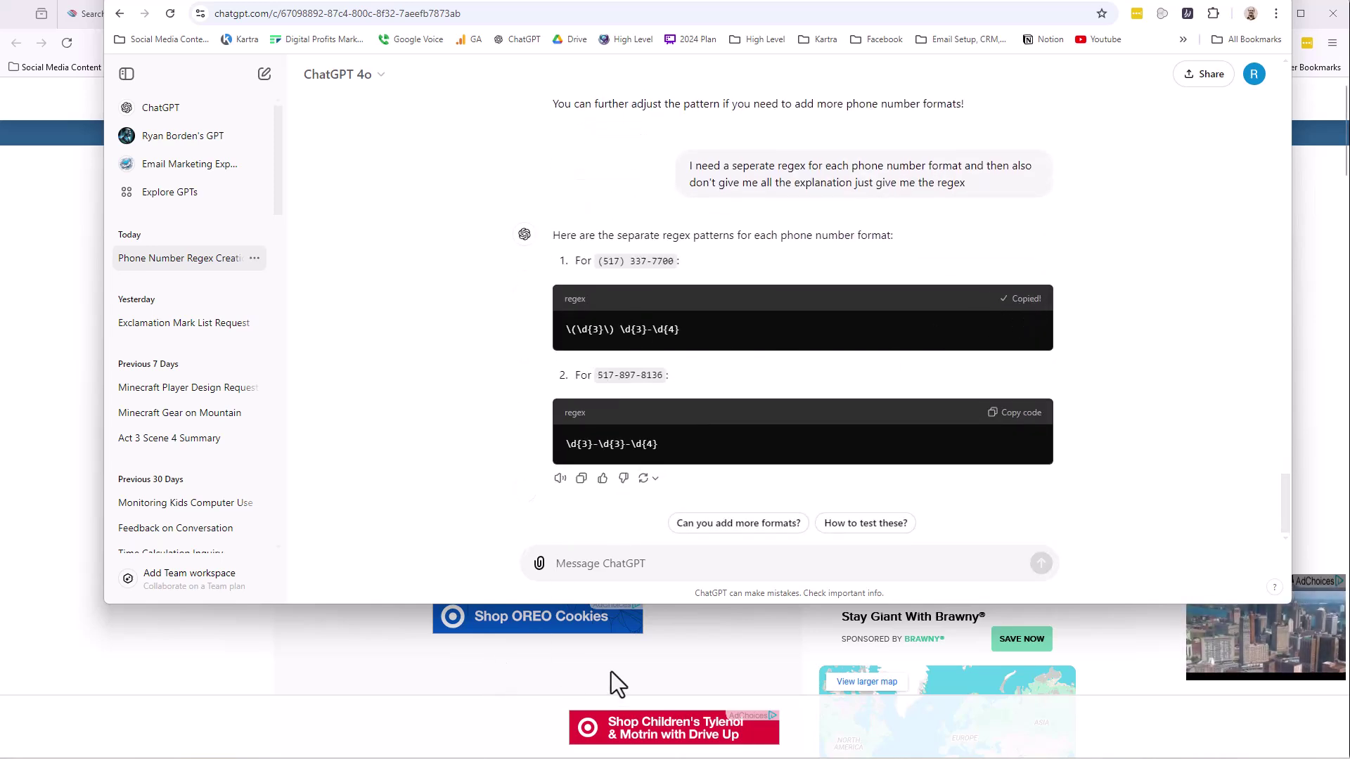
Save a new mask named 1 with the first ChatGPT regex and a sample number example.
key(alt+Tab)
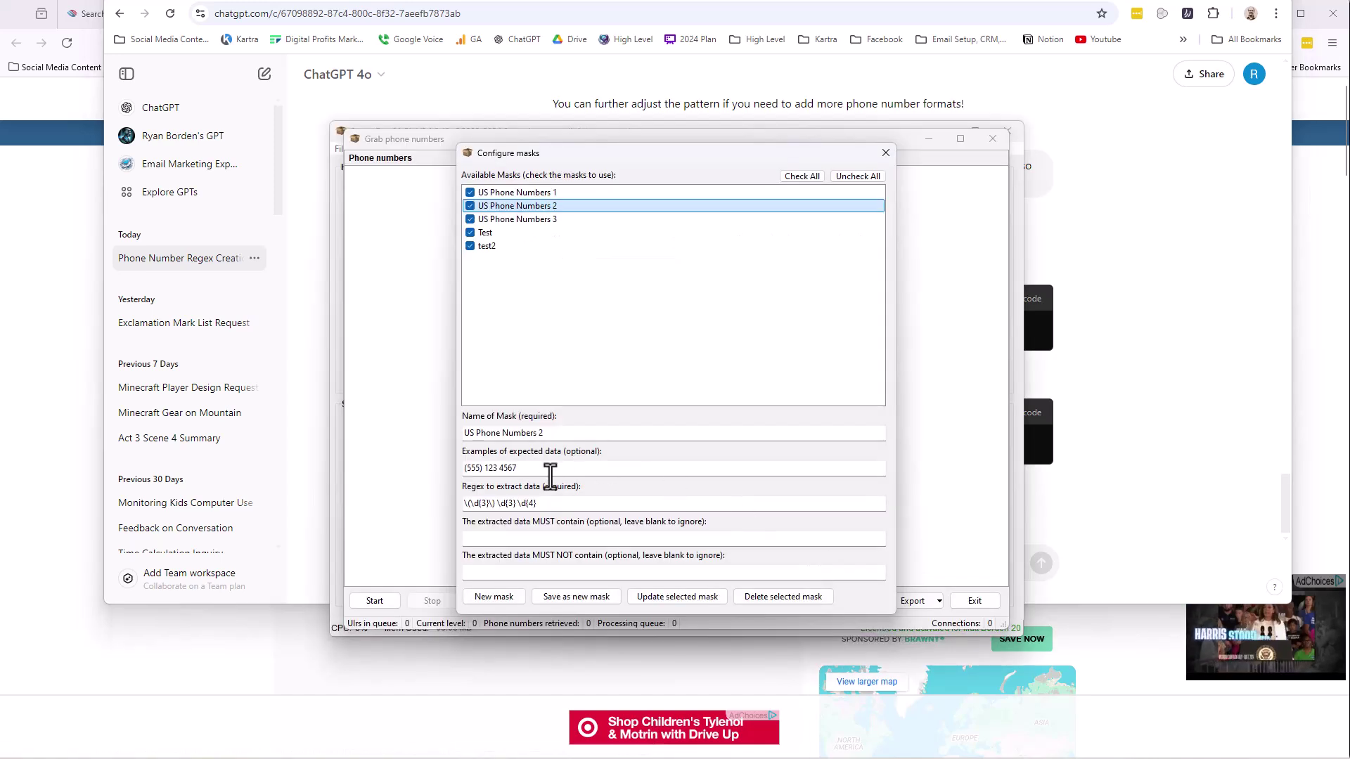
click(496, 597)
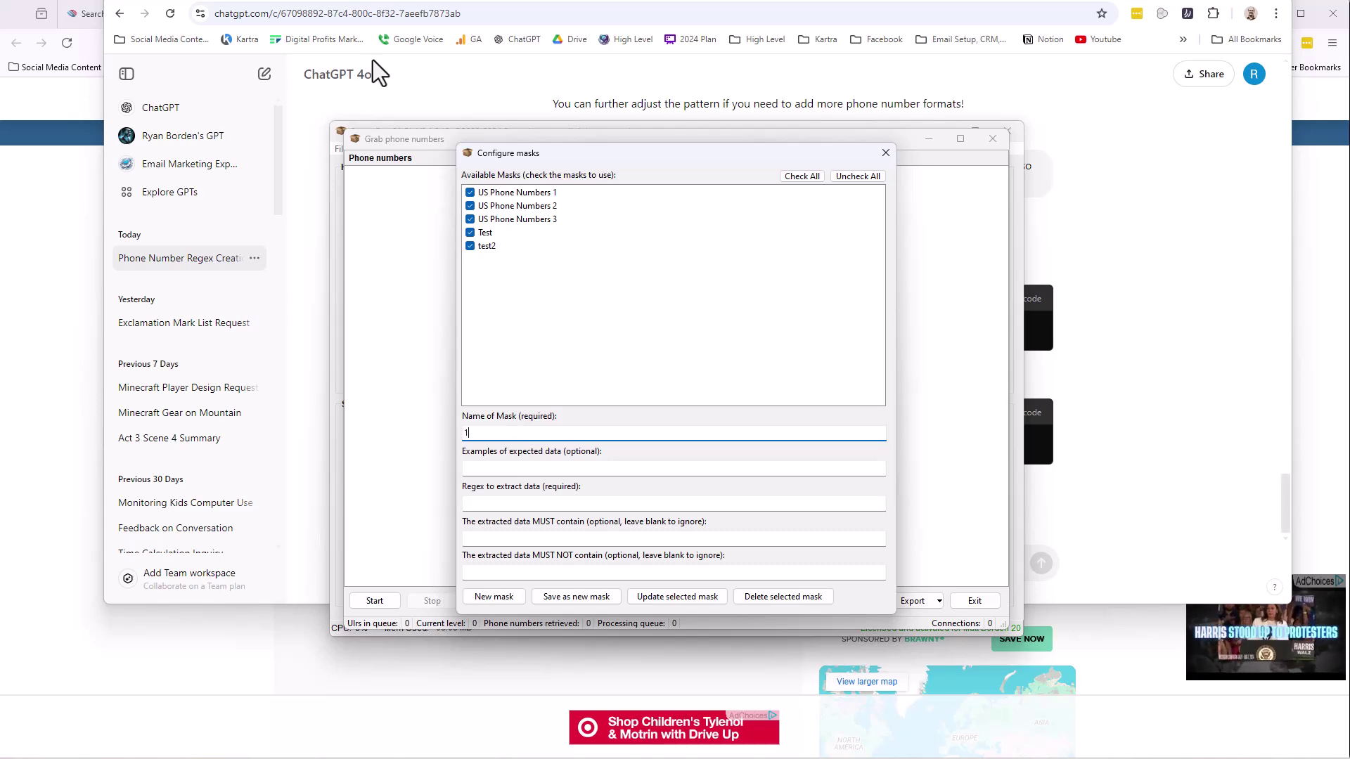
click(520, 503)
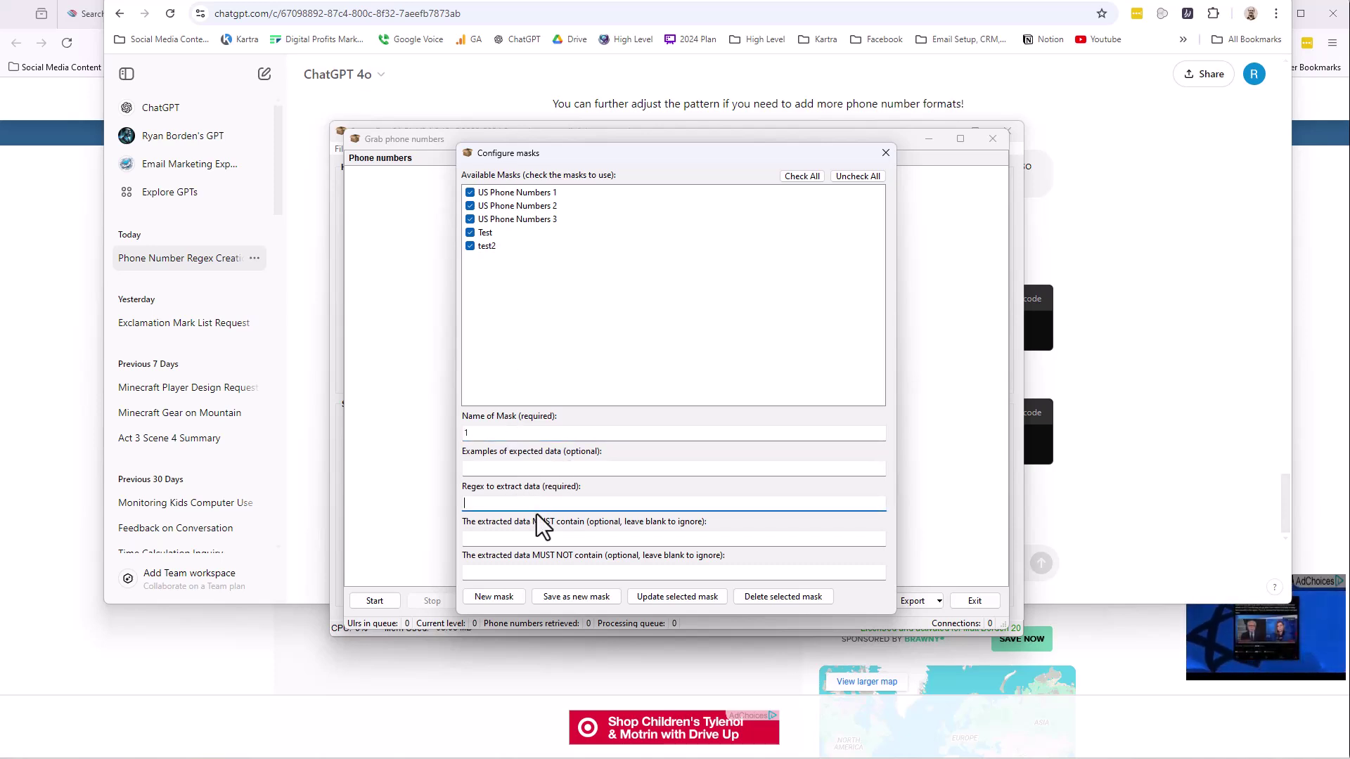
click(1147, 522)
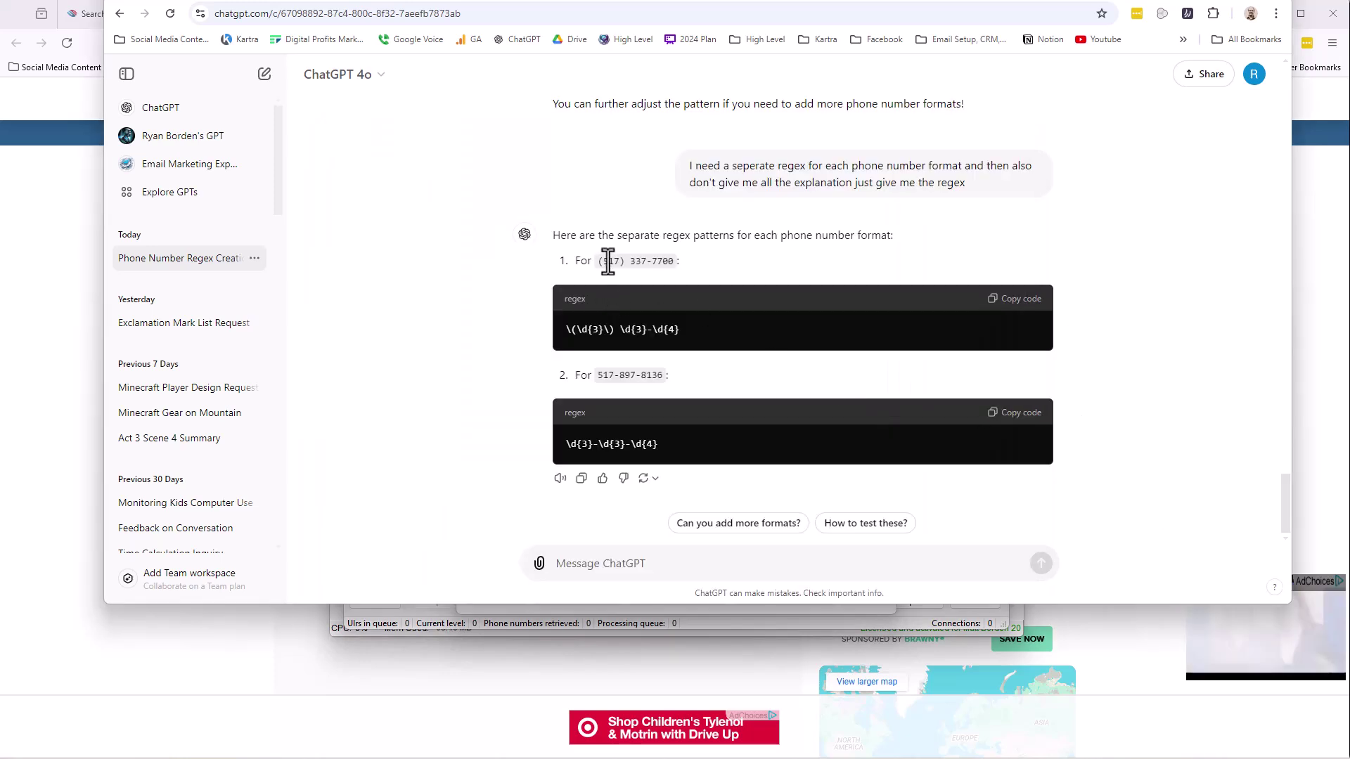
drag(606, 262, 677, 263)
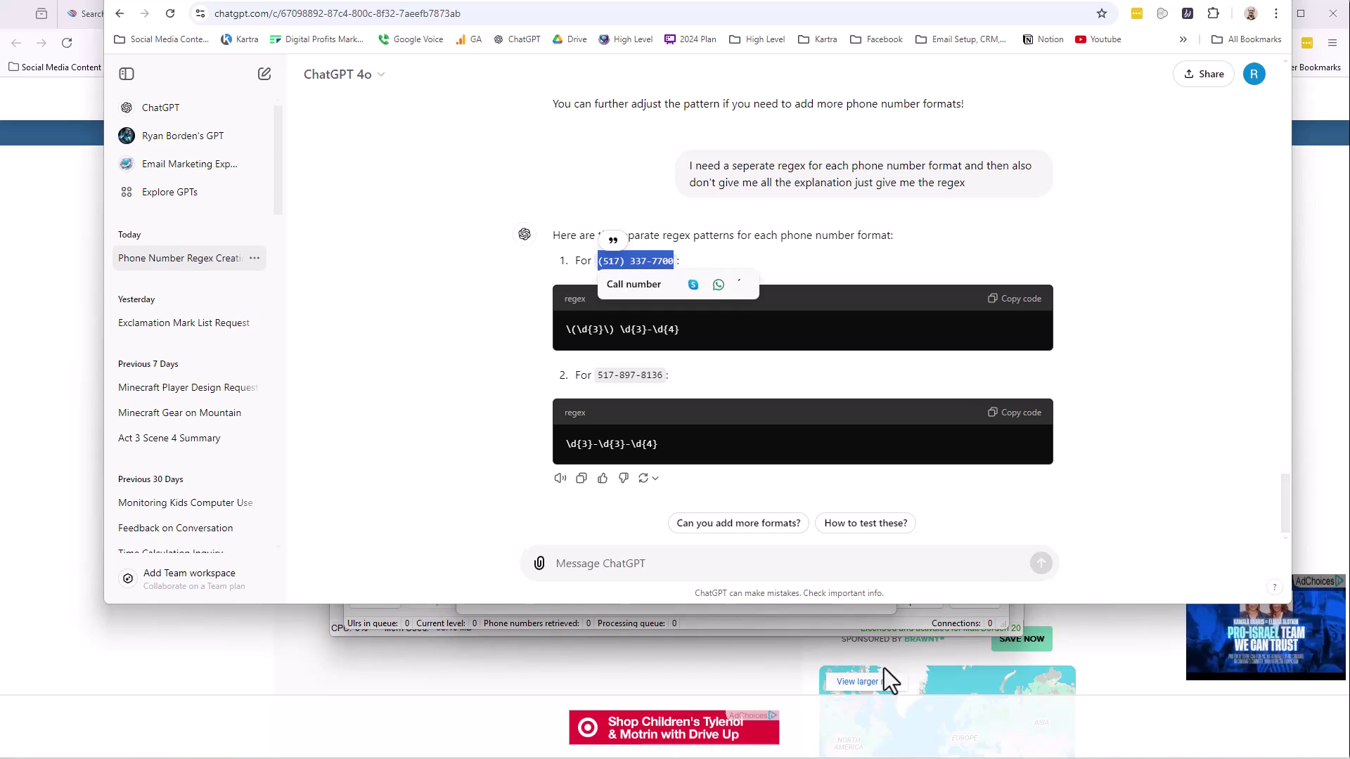
click(844, 625)
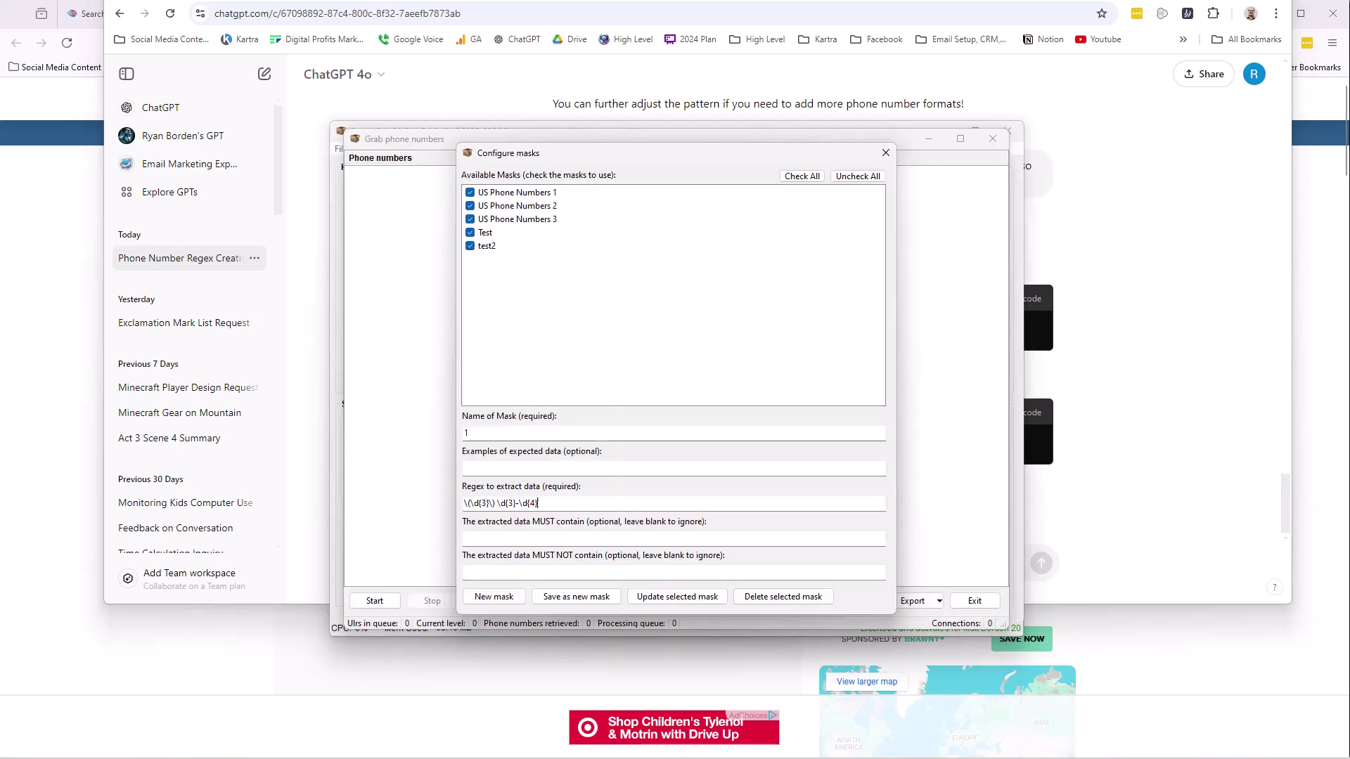
click(500, 467)
key(ctrl+v)
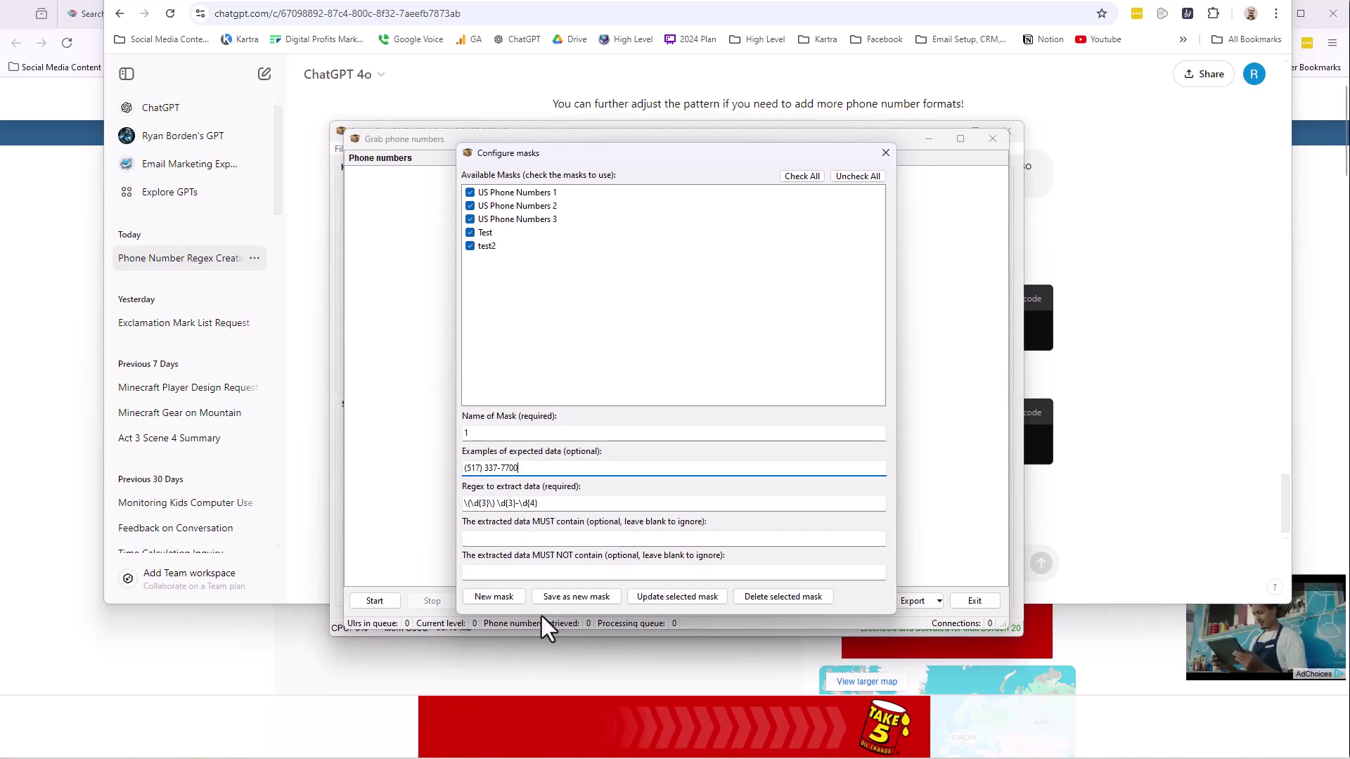
click(617, 602)
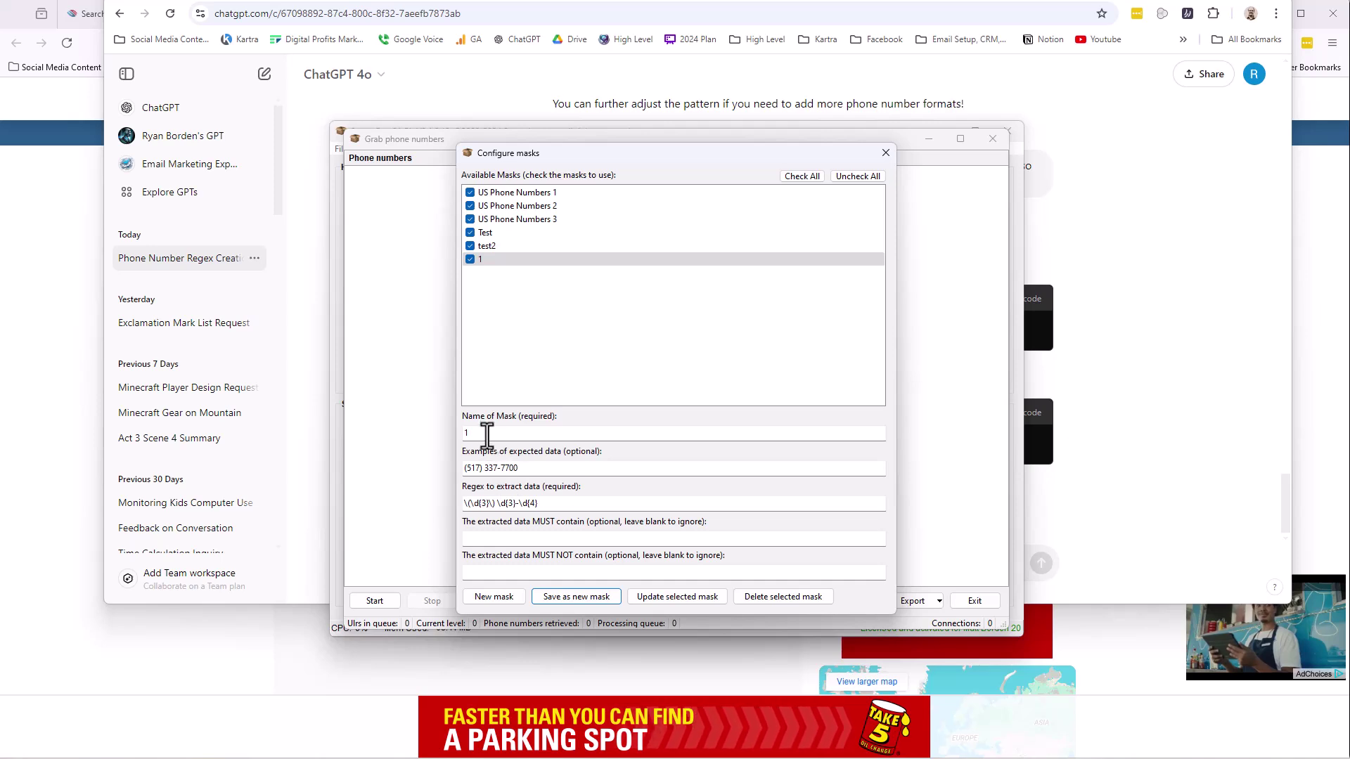
Start a new mask named 2 holding the copied \d{3}-\d{3}-\d{4} regex.
click(494, 597)
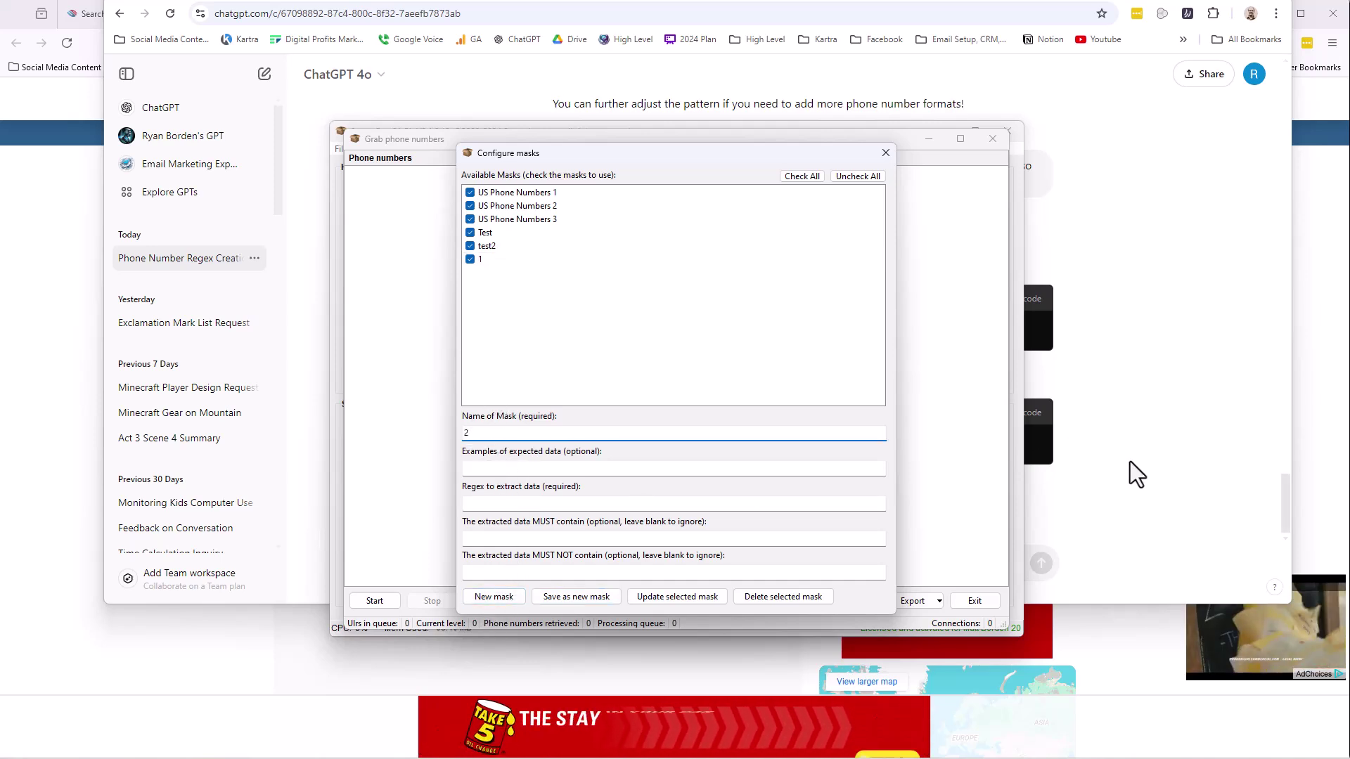
click(1129, 462)
click(1013, 415)
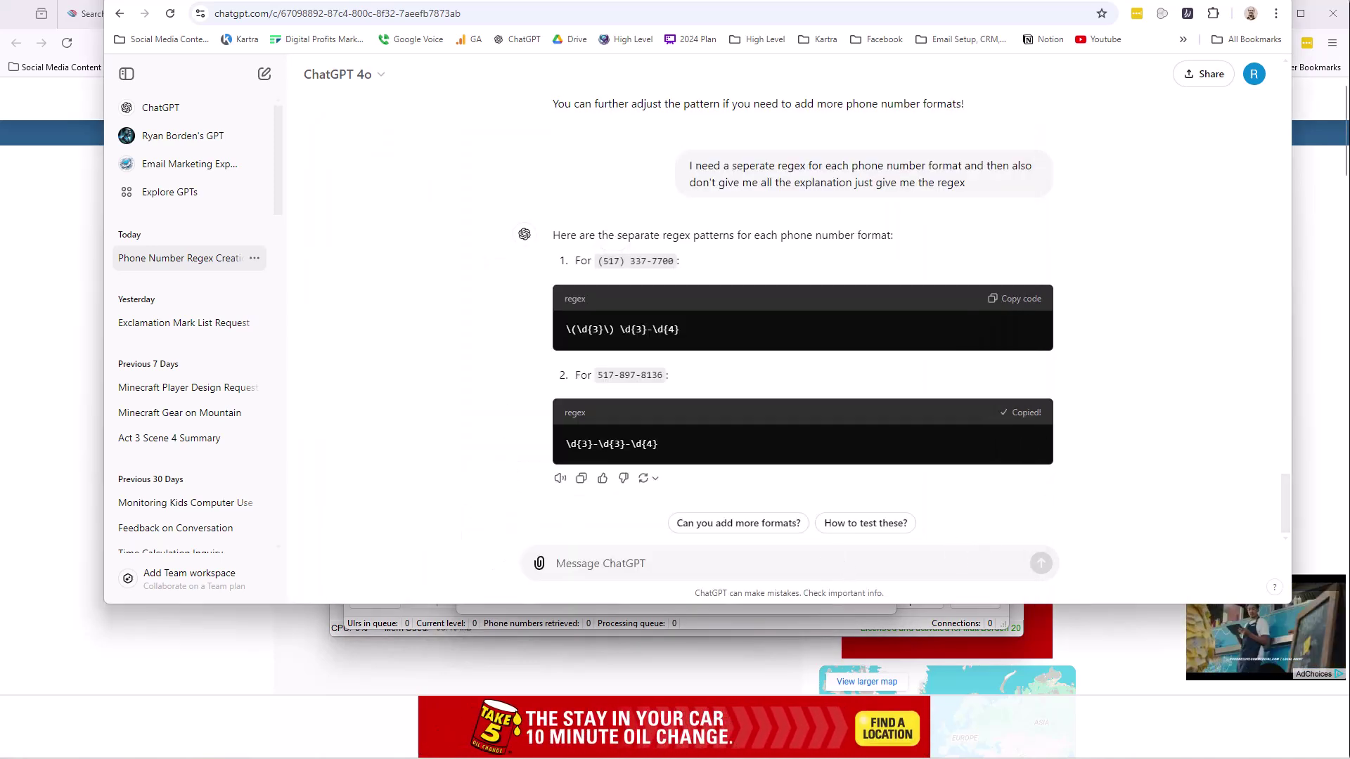
click(816, 622)
text(2)
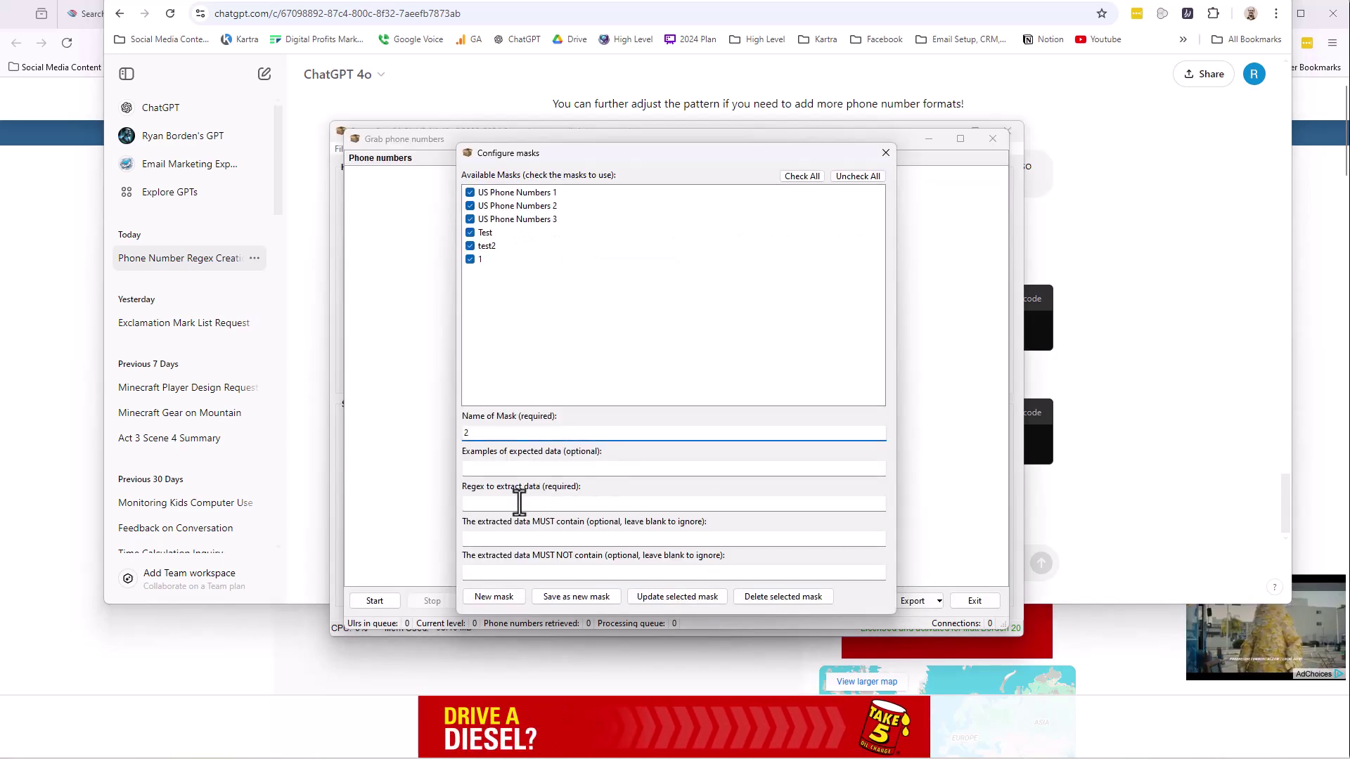
click(619, 504)
key(ctrl+v)
click(1054, 493)
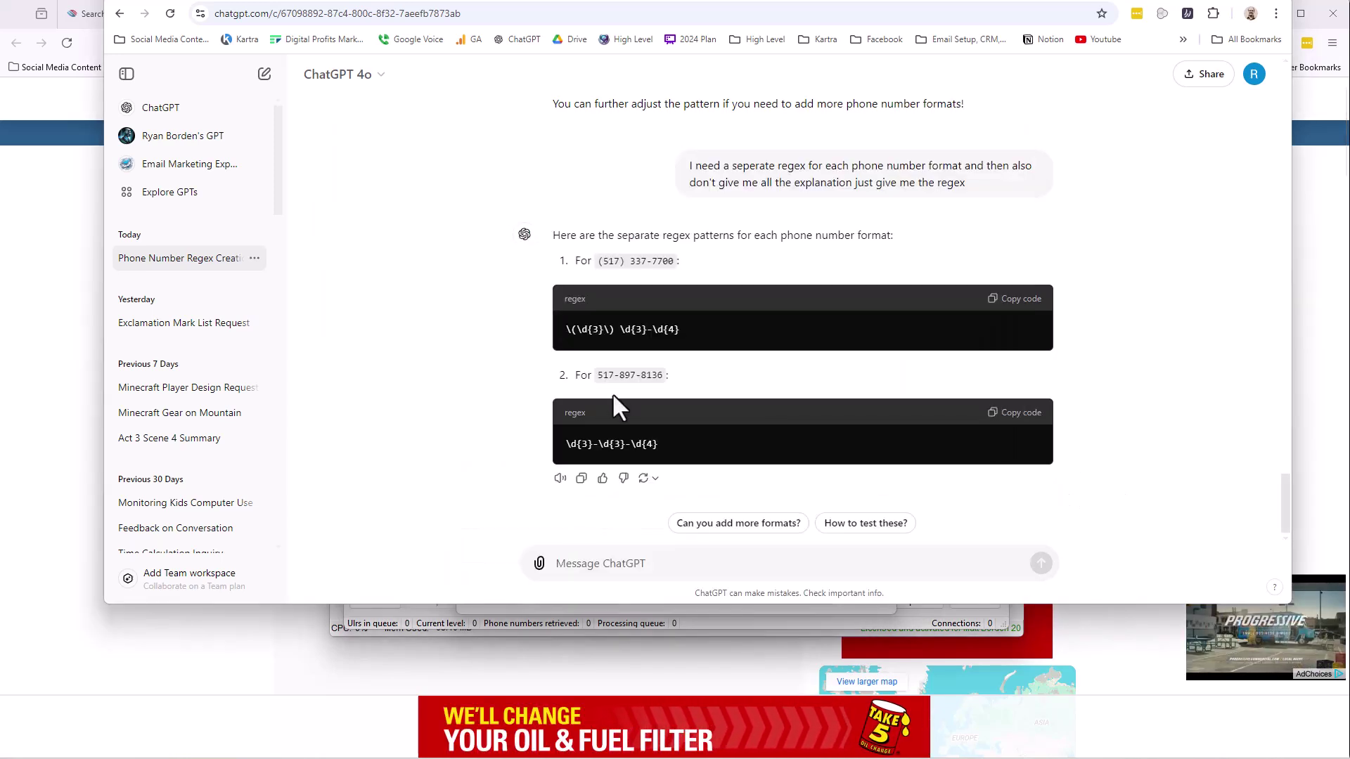
drag(661, 376, 597, 376)
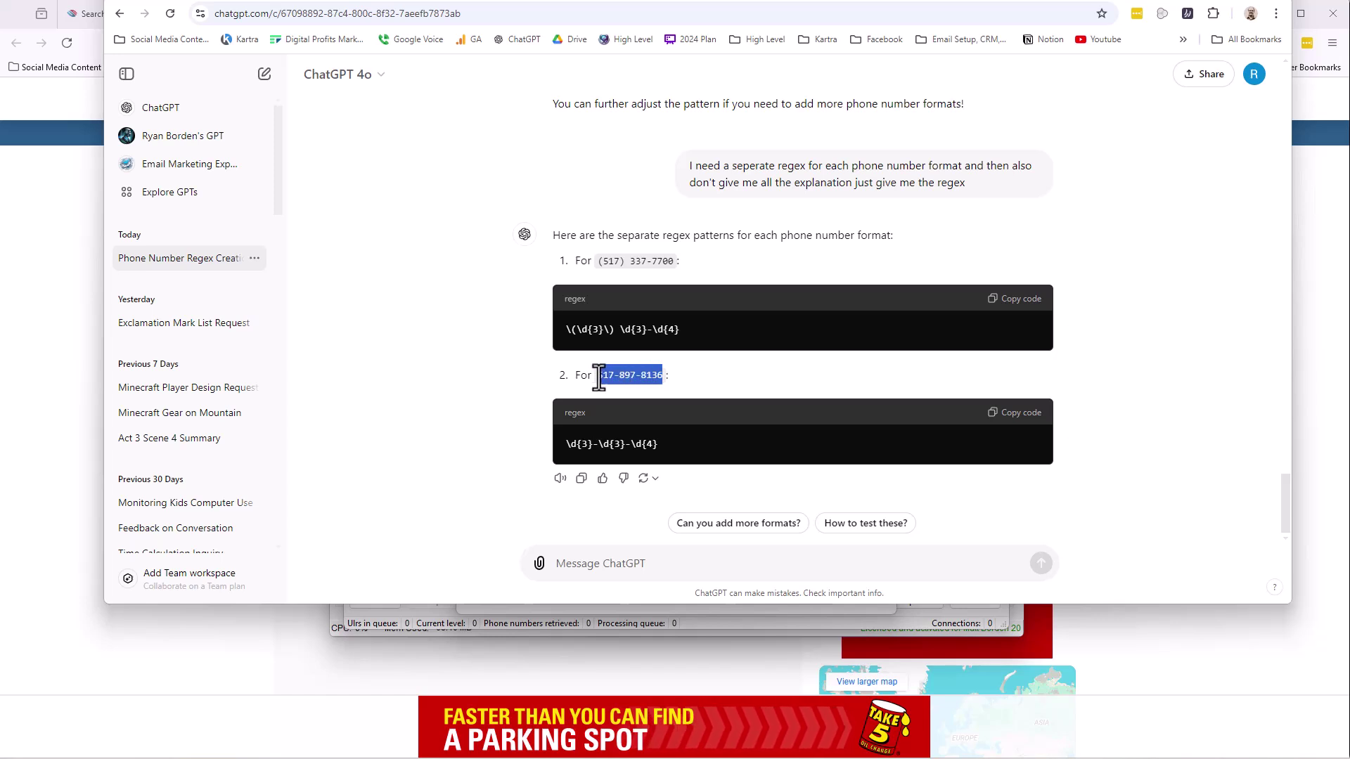
key(ctrl+c)
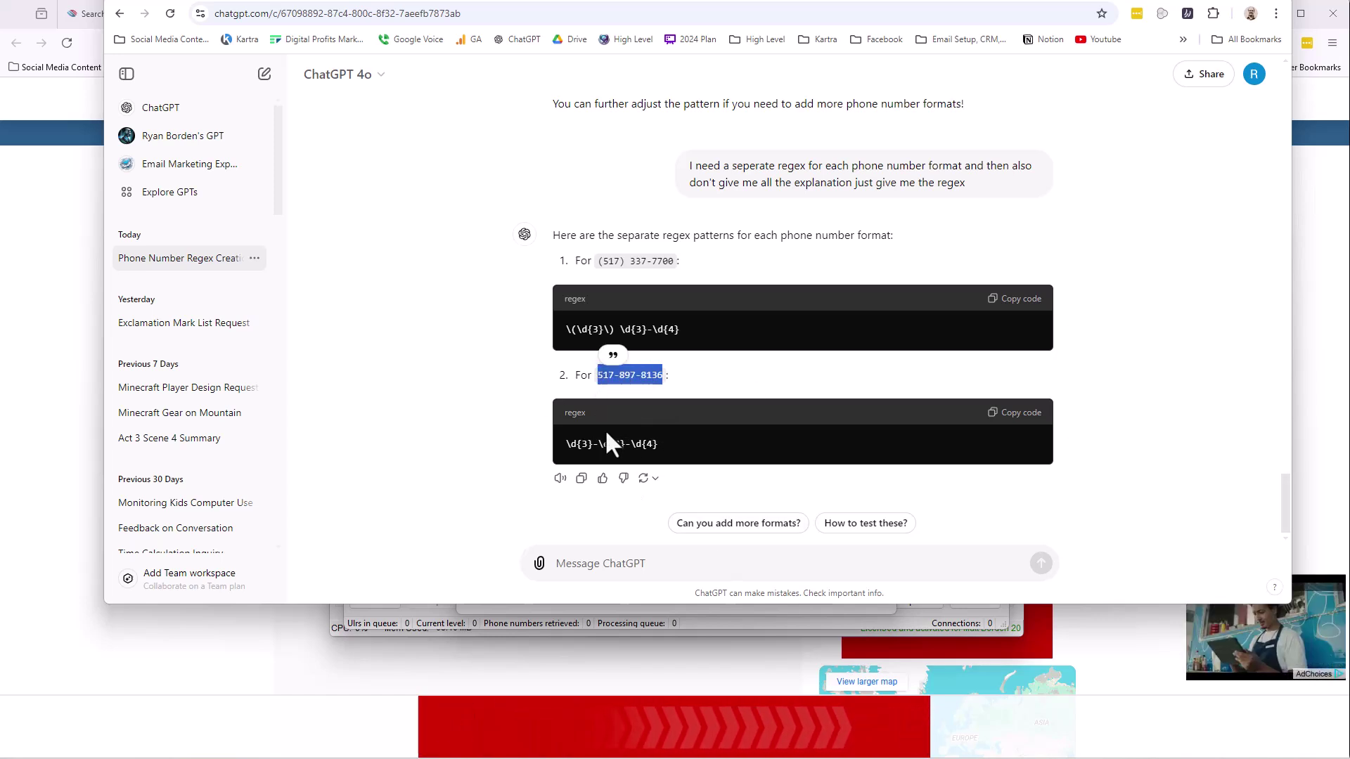
key(alt+Tab)
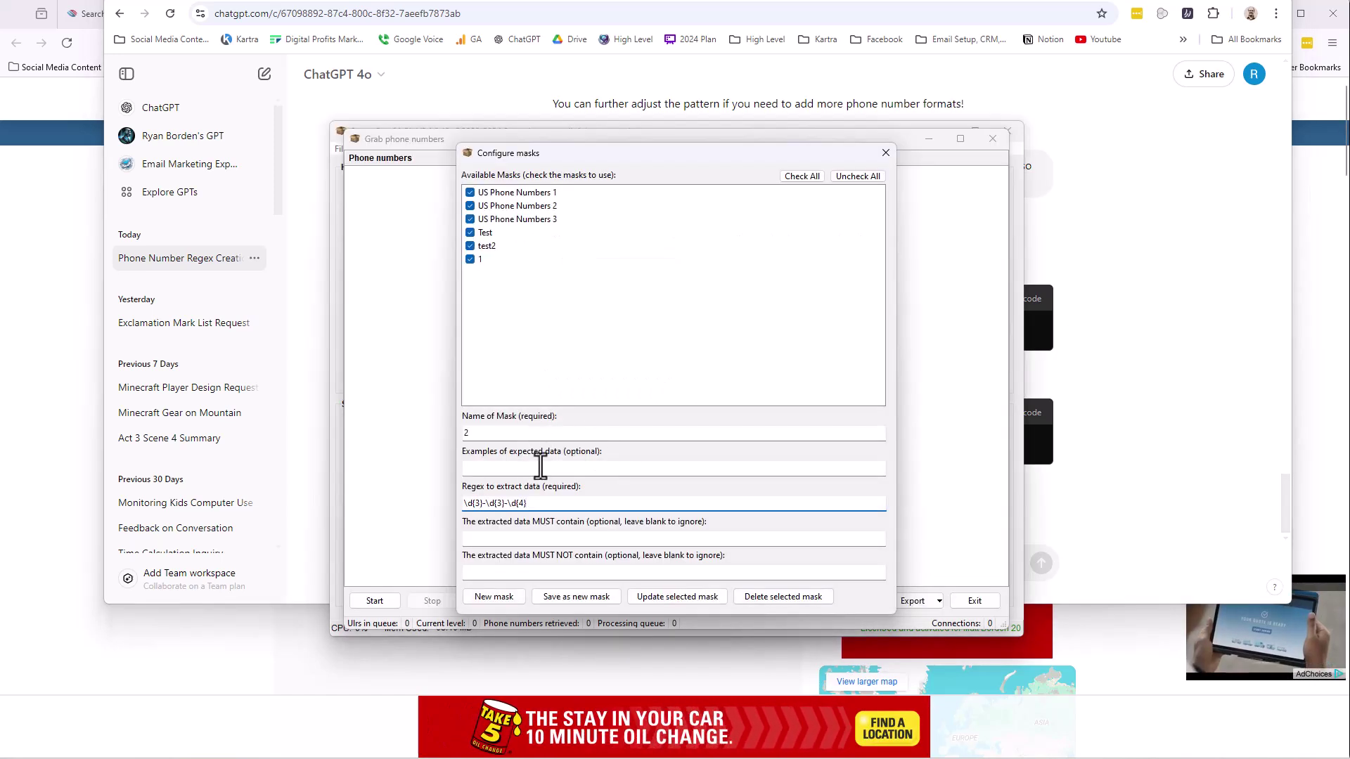
click(483, 470)
key(ctrl+v)
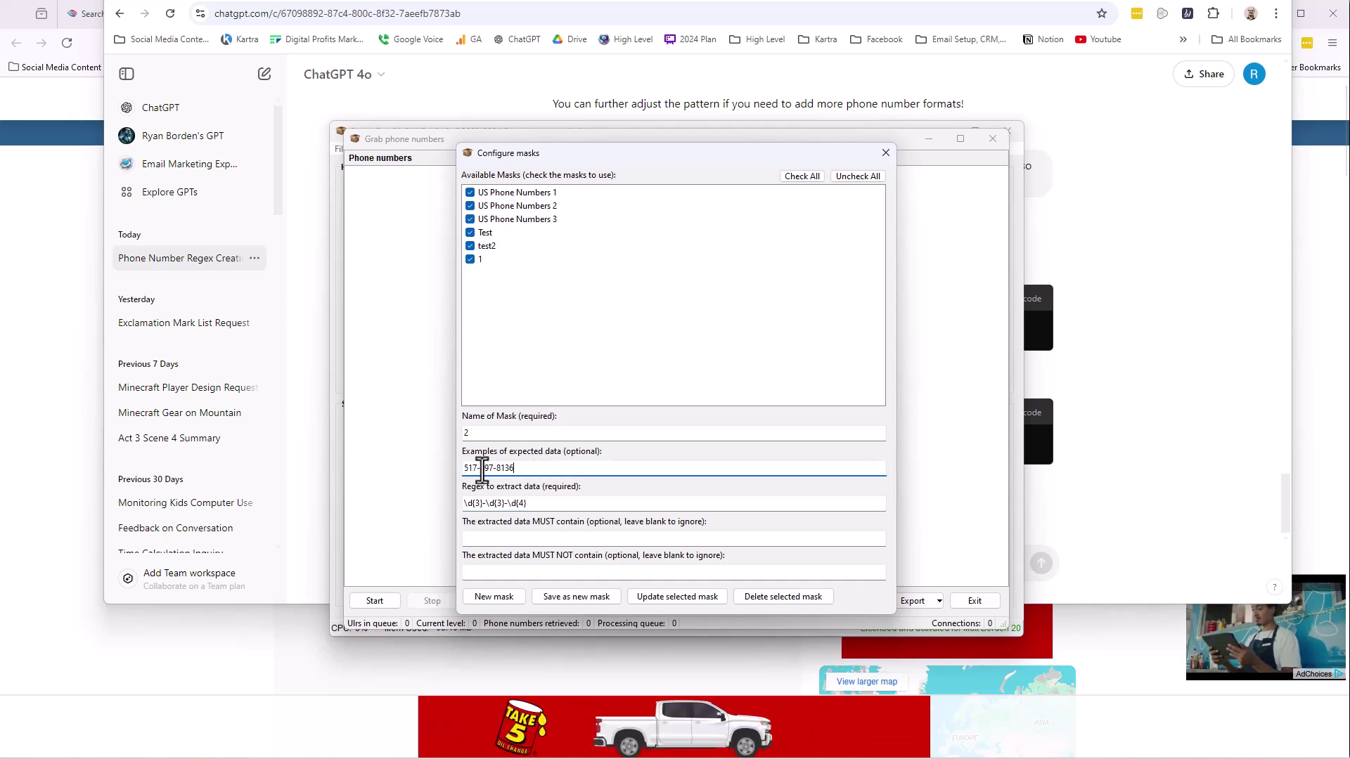
click(576, 596)
click(515, 238)
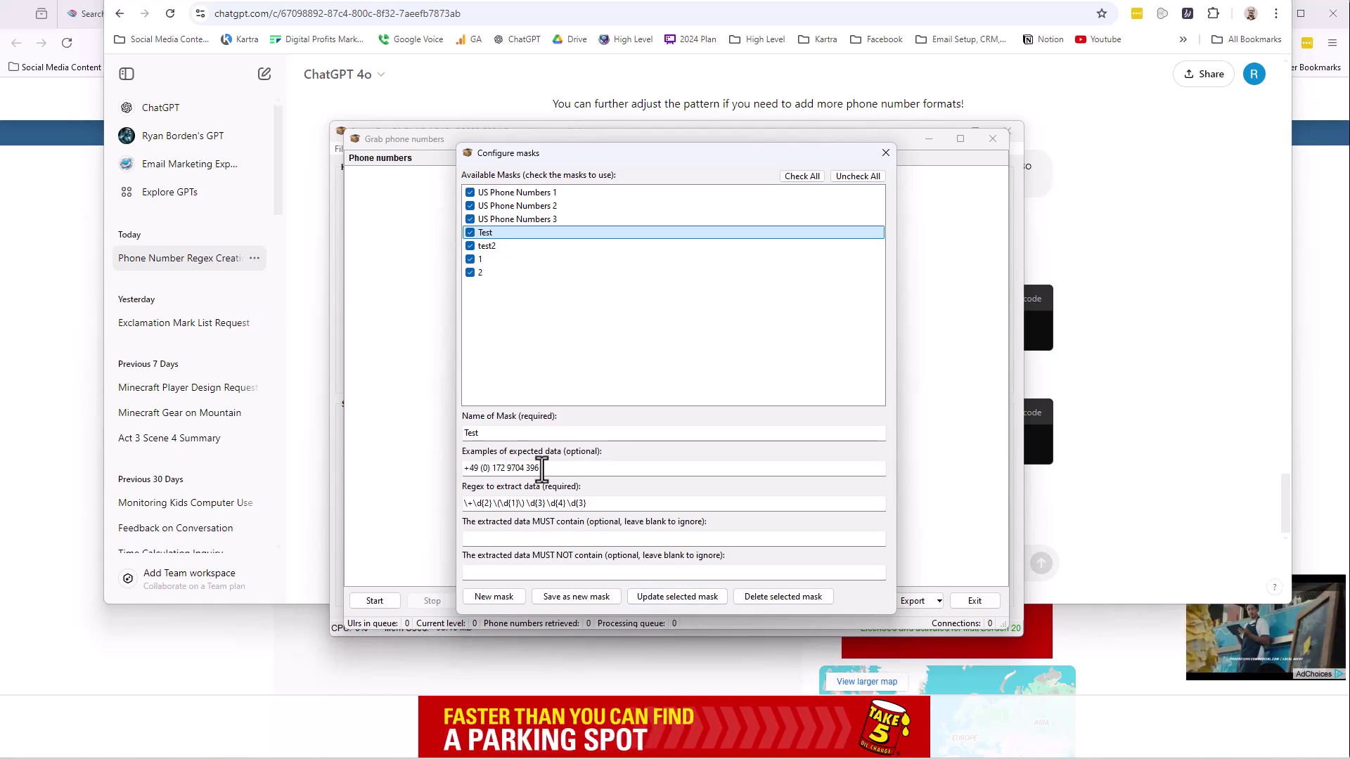
Delete the Test and test2 masks, keeping US Phone Numbers 1–3 and masks 1 and 2.
click(490, 248)
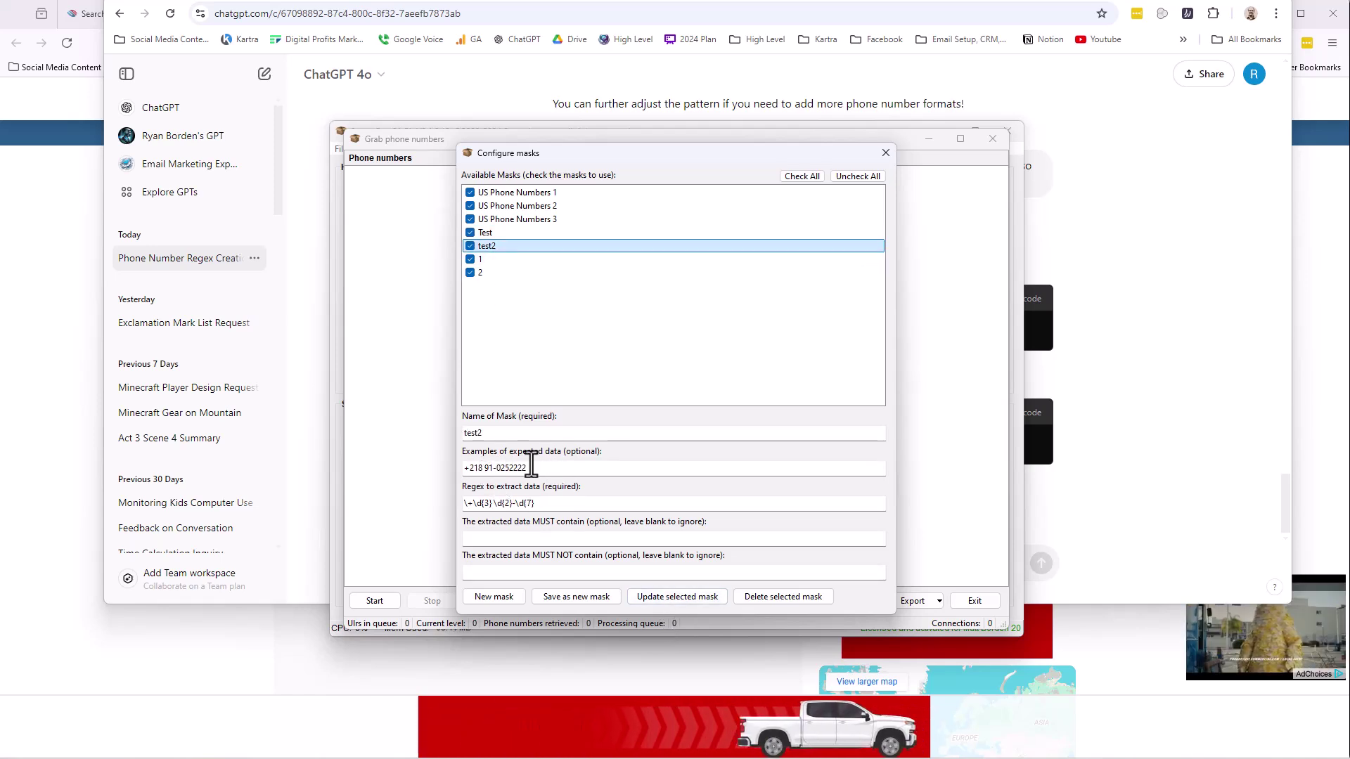
click(512, 232)
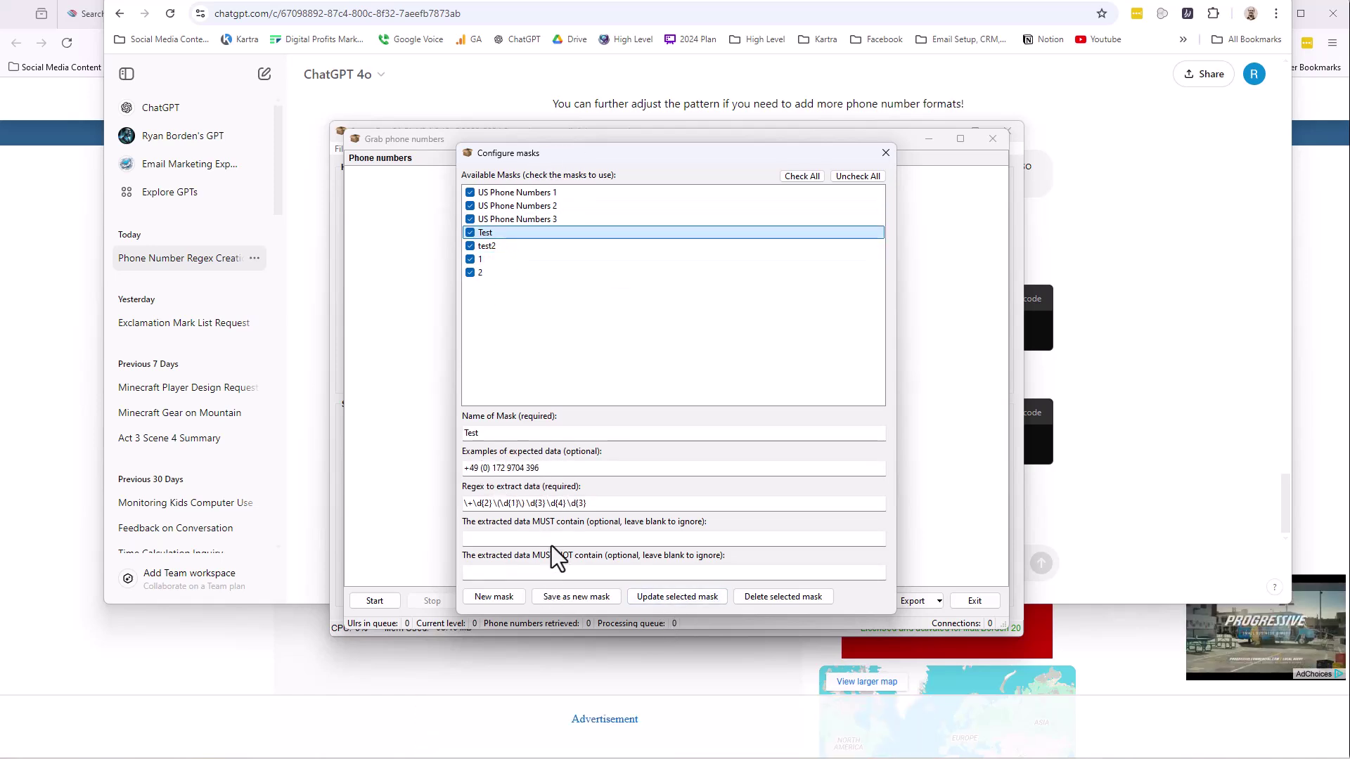
click(777, 596)
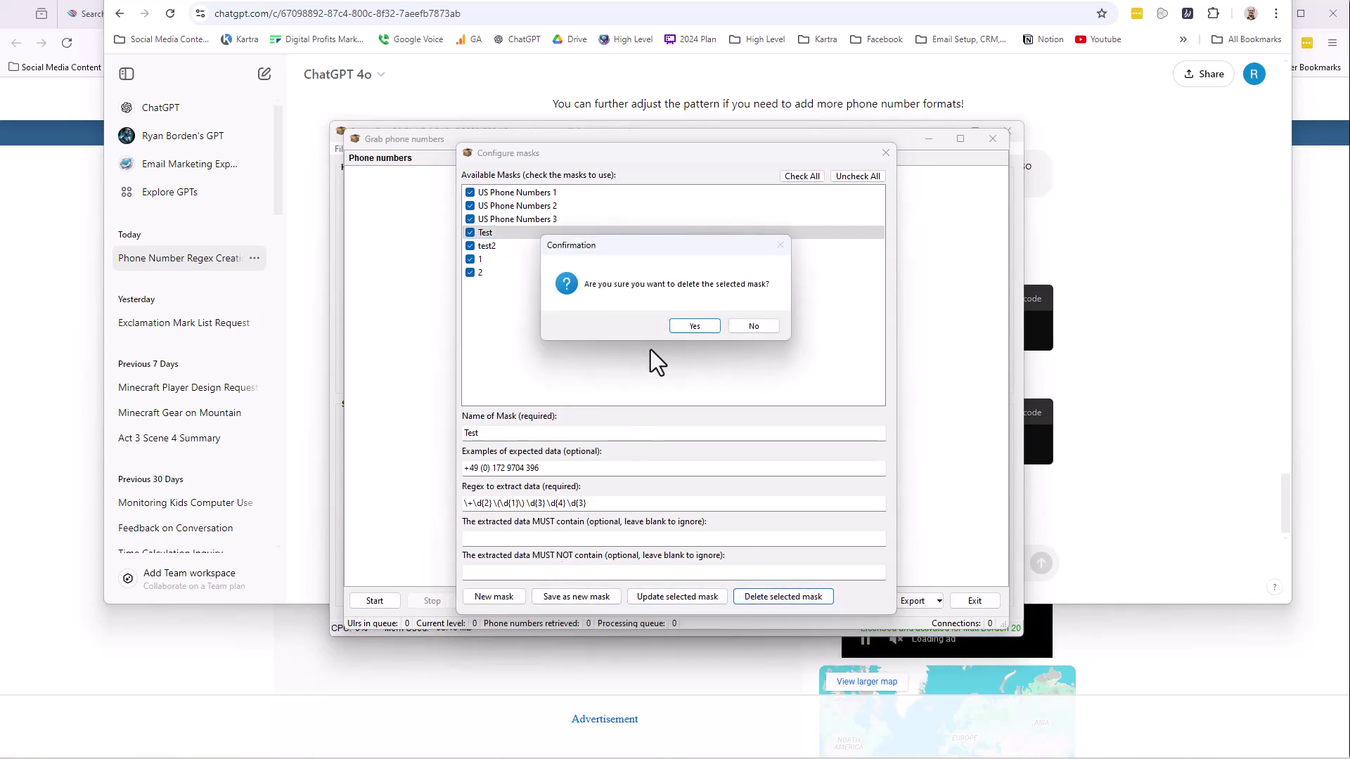
click(686, 326)
click(508, 232)
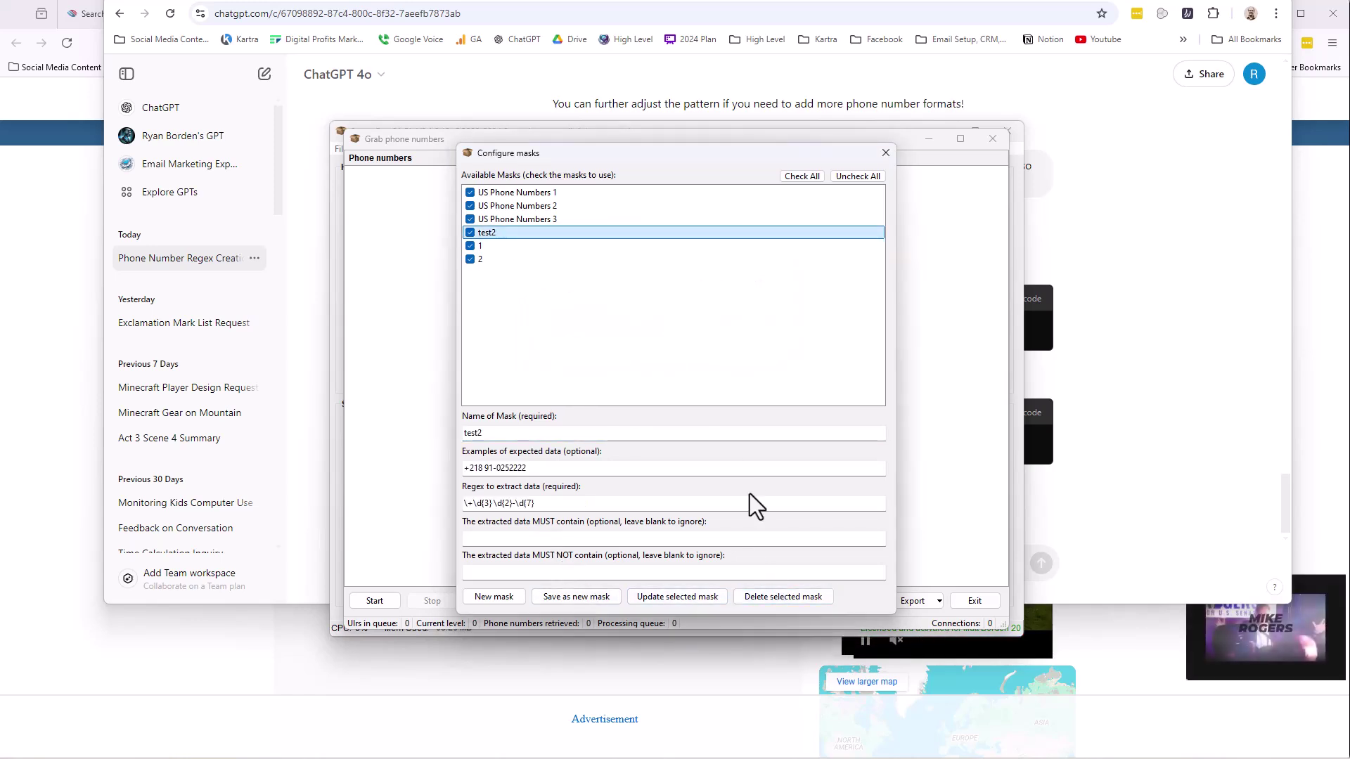
click(779, 596)
click(692, 325)
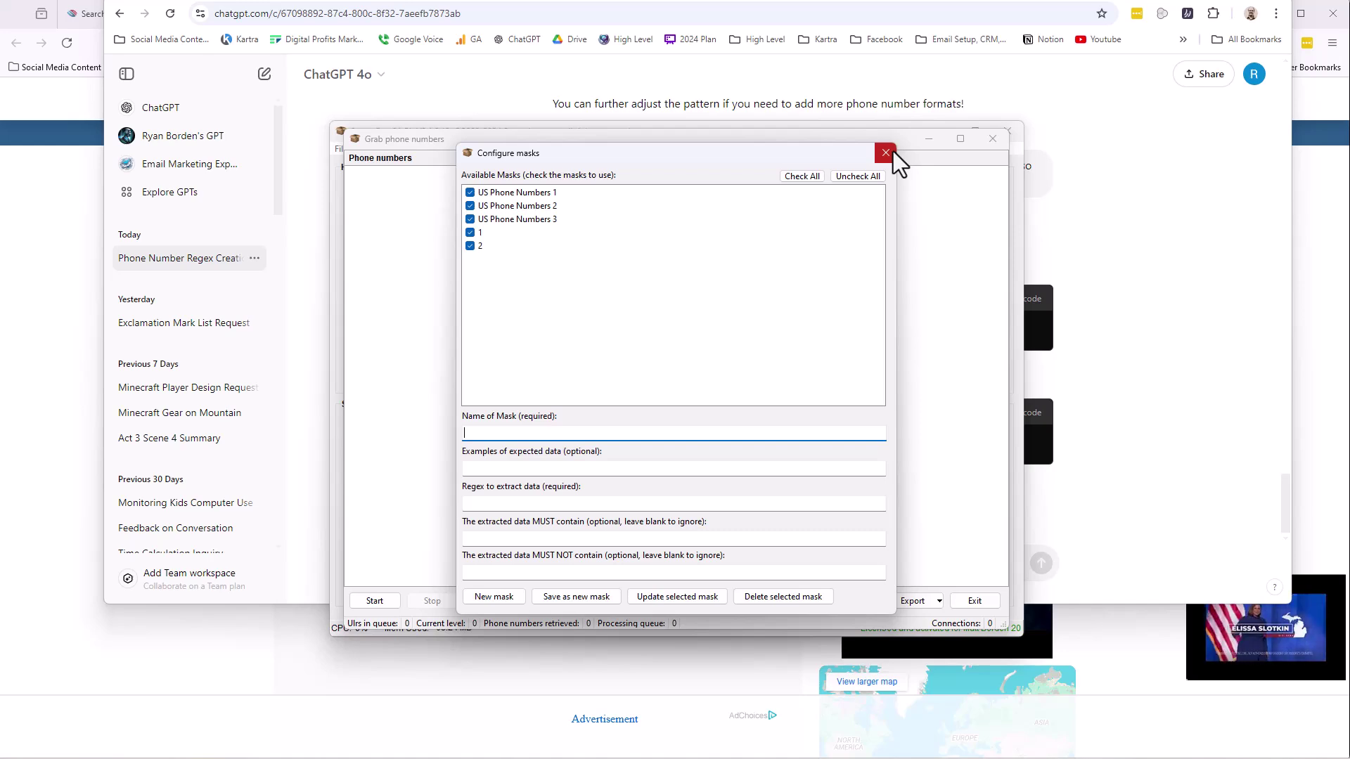
Close Configure masks and Grab phone numbers, then copy the Applegate Home Comfort listing URL in Firefox.
click(886, 154)
click(973, 601)
click(66, 288)
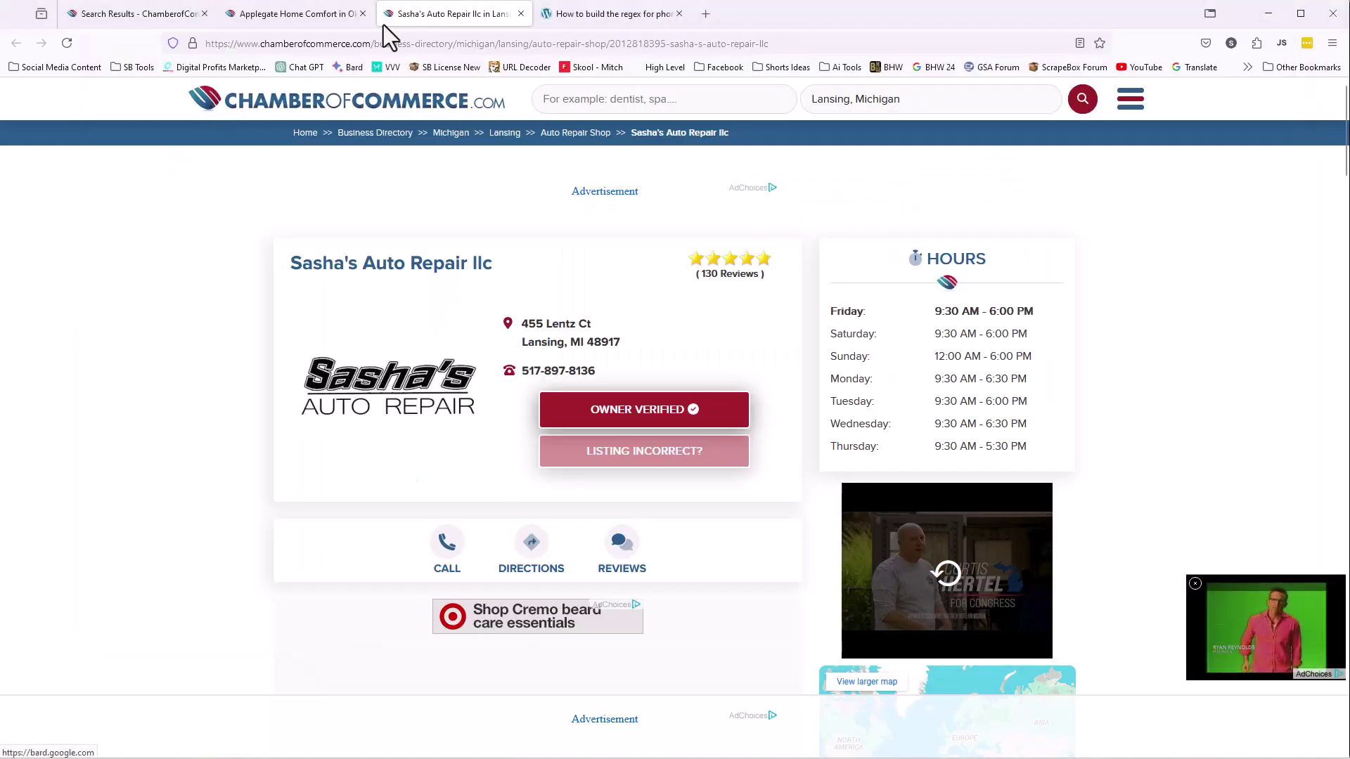
click(323, 16)
click(335, 43)
right_click(336, 47)
click(369, 136)
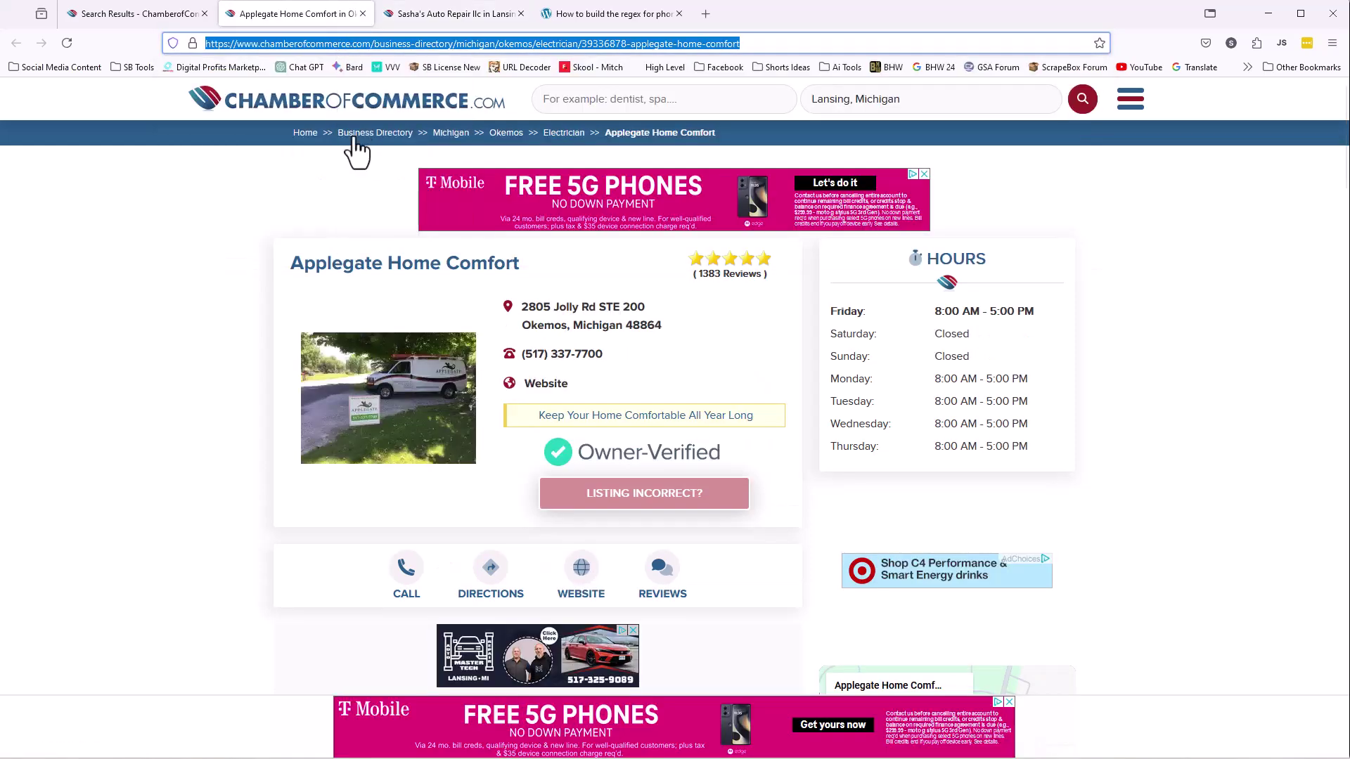
Paste the Applegate listing URL into ScrapeBox's Url's Harvested list.
mouse_move(893, 757)
click(891, 696)
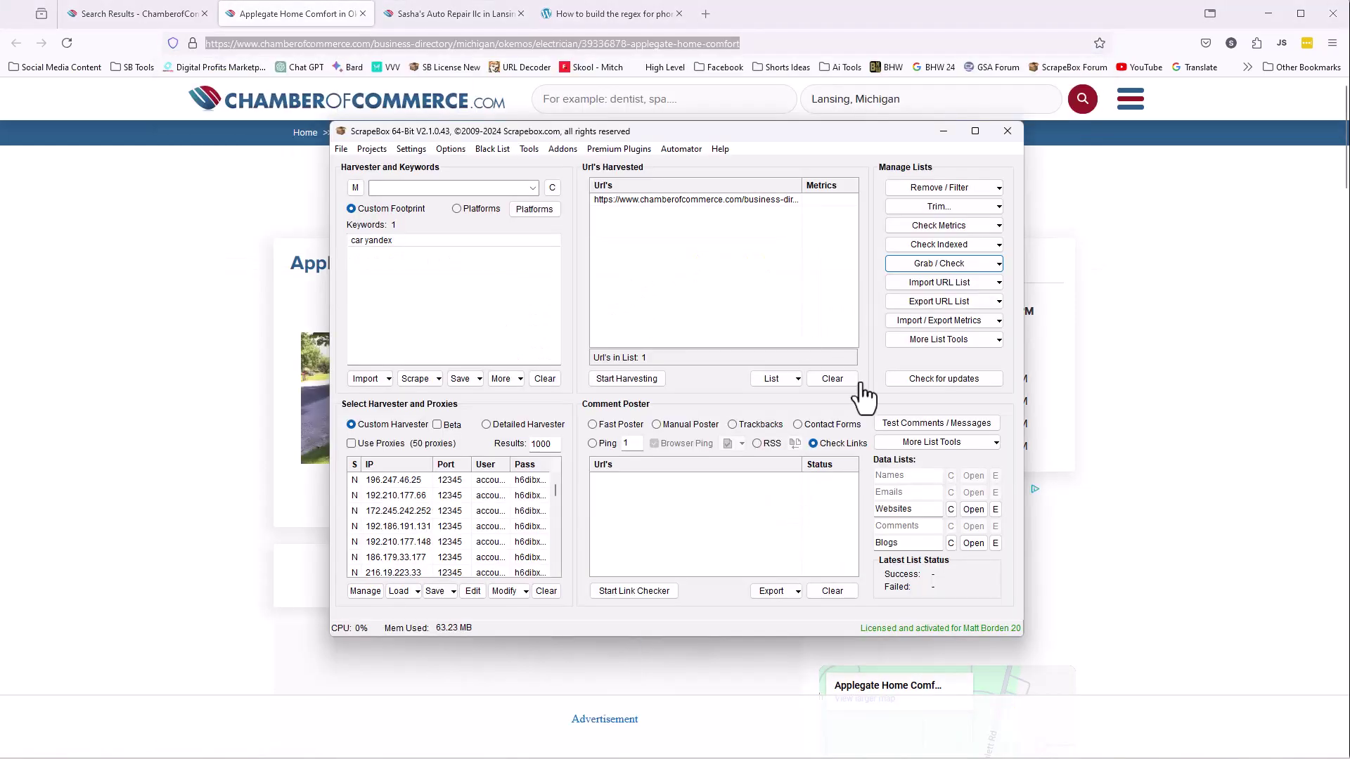
right_click(709, 247)
click(768, 269)
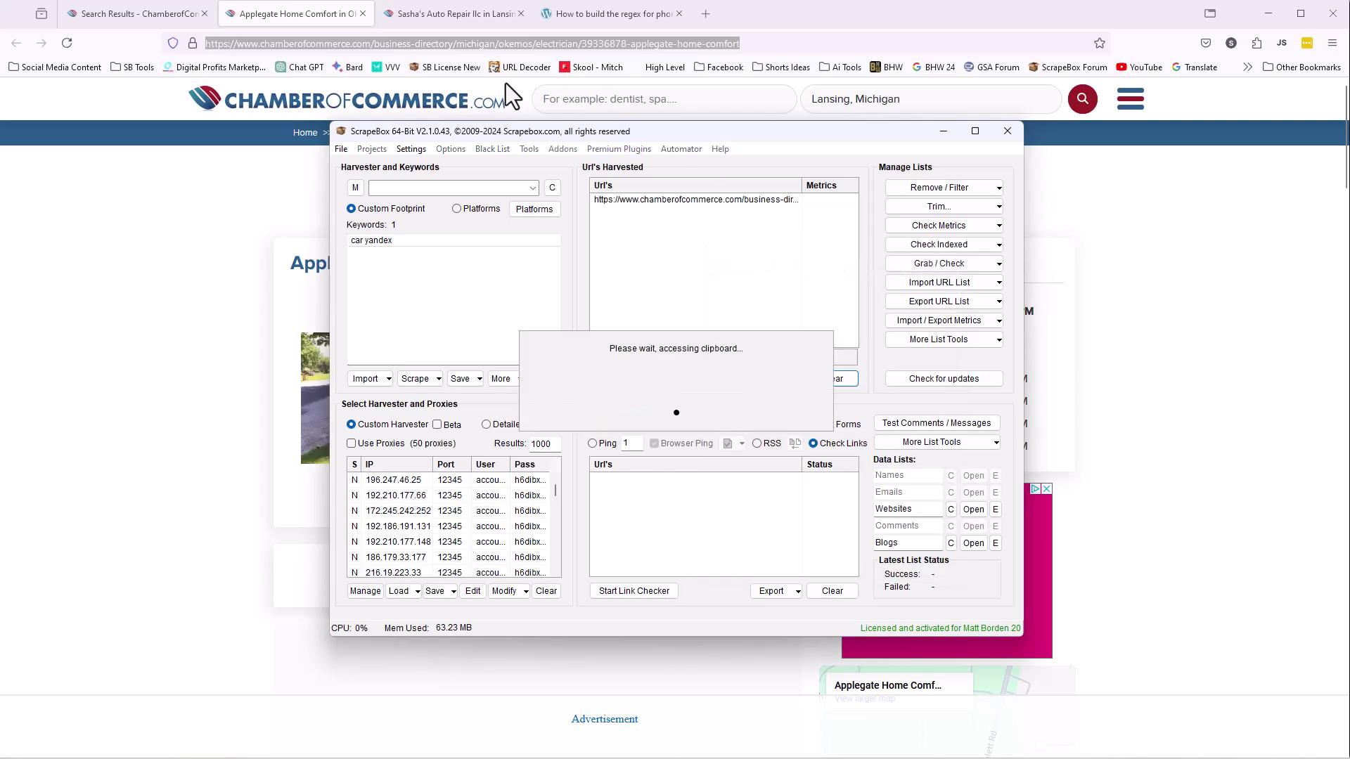
Copy the Sasha's Auto Repair listing URL from Firefox and return to ScrapeBox.
click(446, 16)
click(446, 37)
right_click(445, 35)
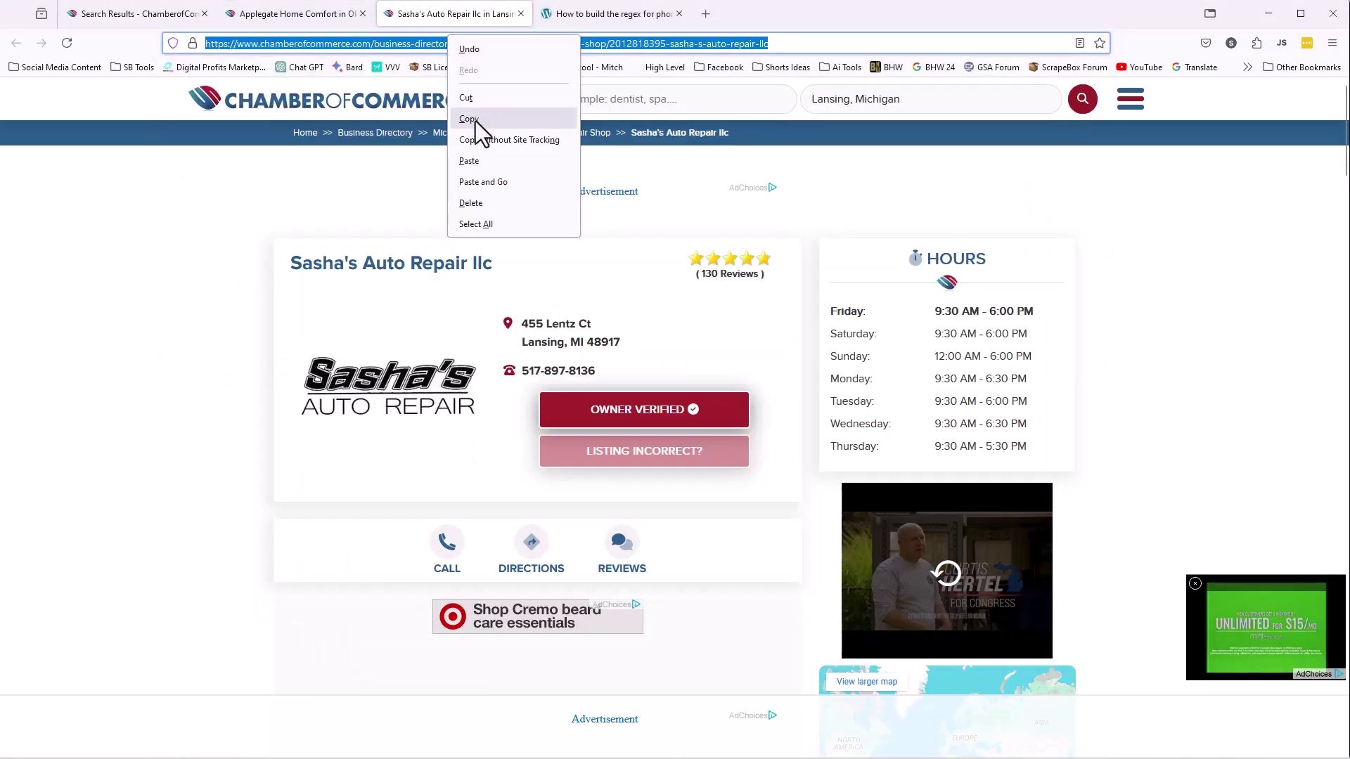
click(475, 122)
key(alt+Tab)
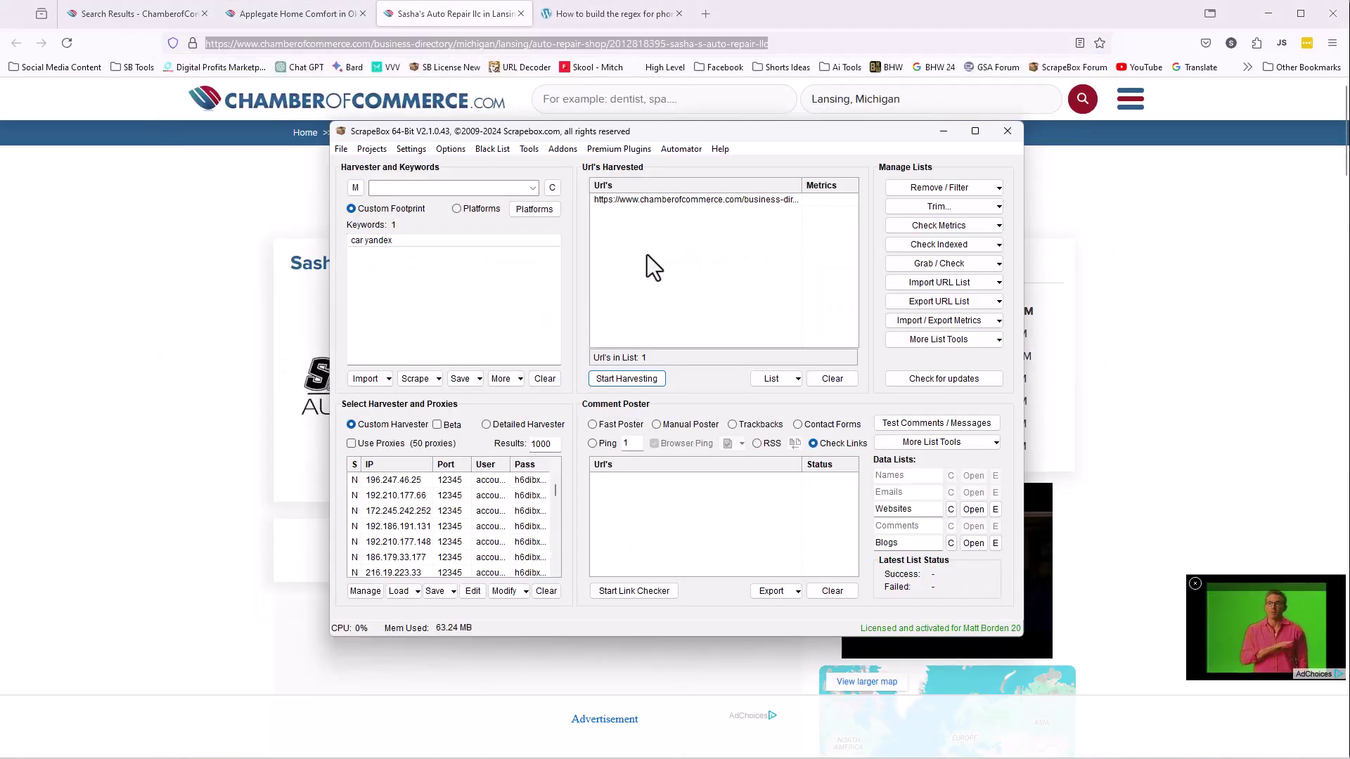
Paste the Sasha's Auto Repair URL into Url's Harvested and open Grab phone numbers from harvested URLs.
right_click(647, 254)
click(694, 277)
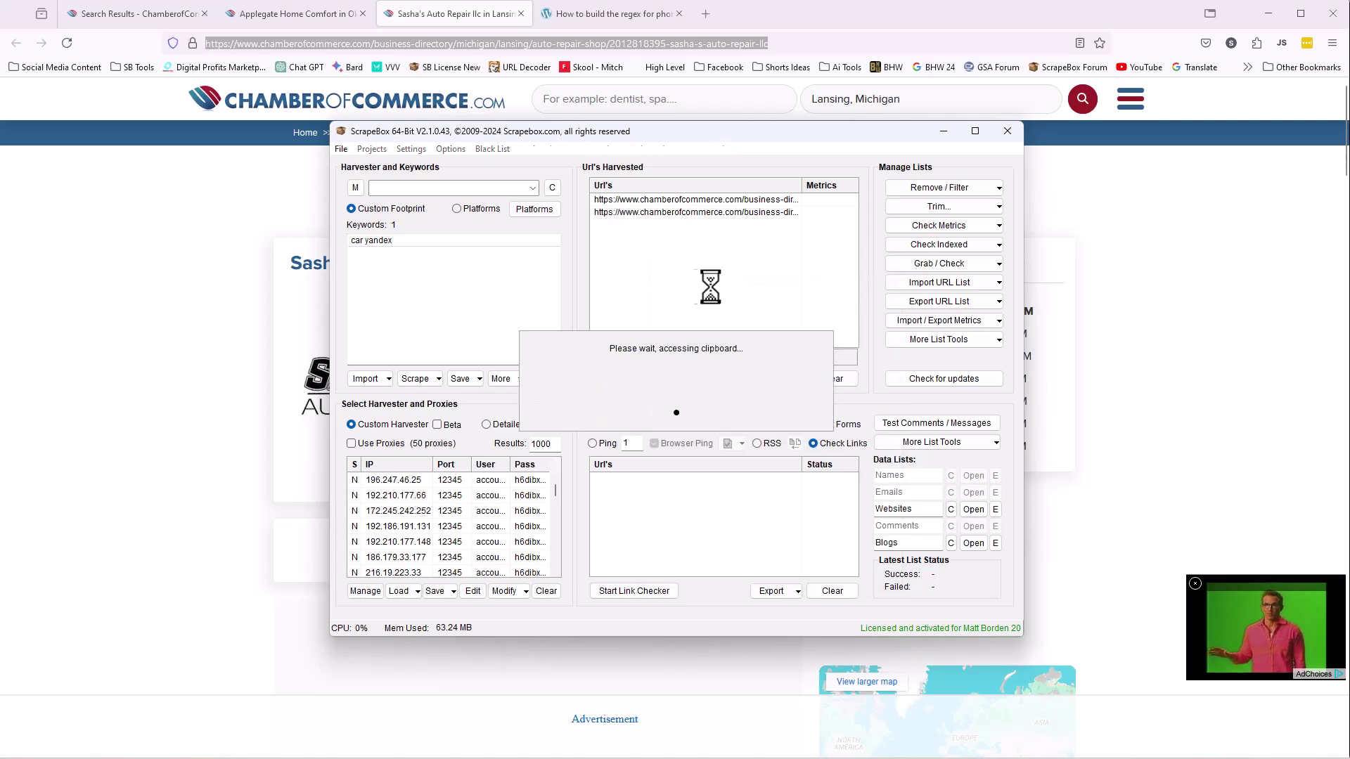
click(920, 263)
click(935, 320)
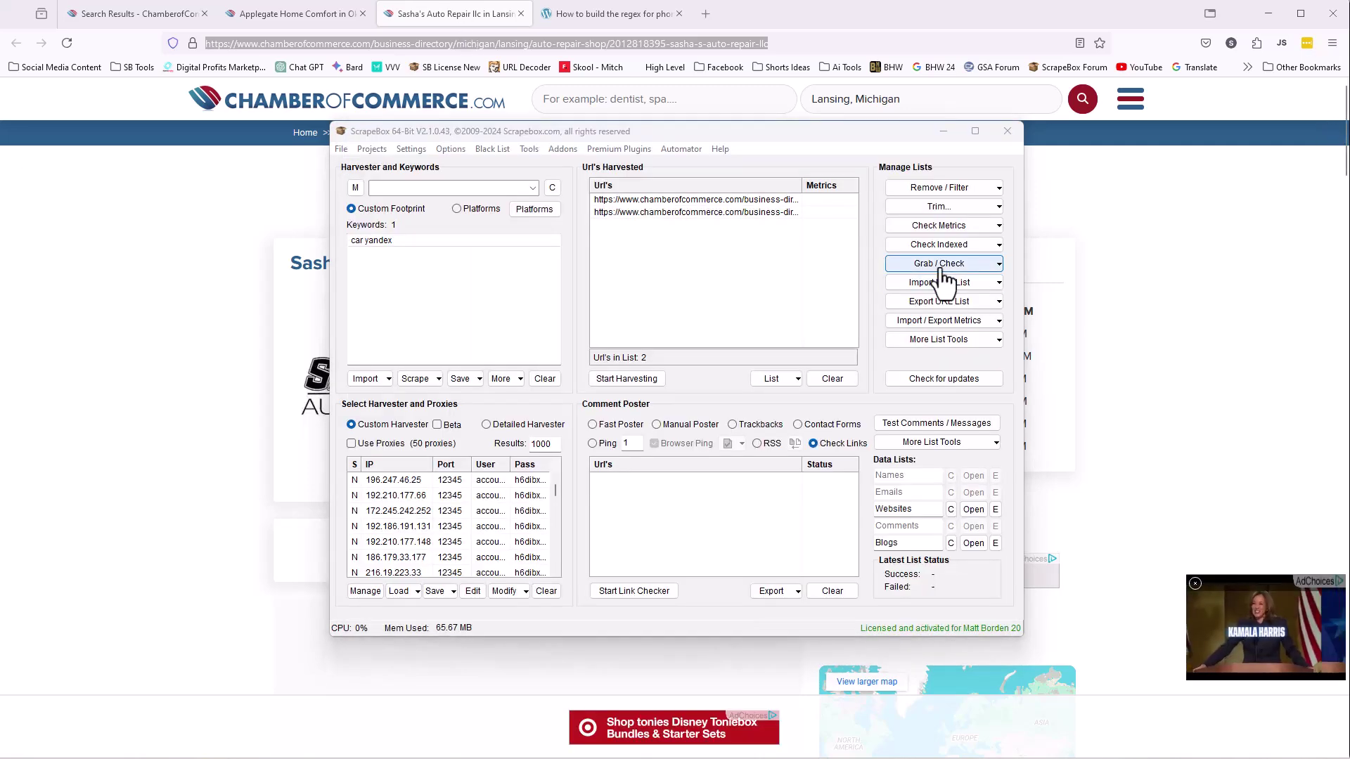
click(922, 269)
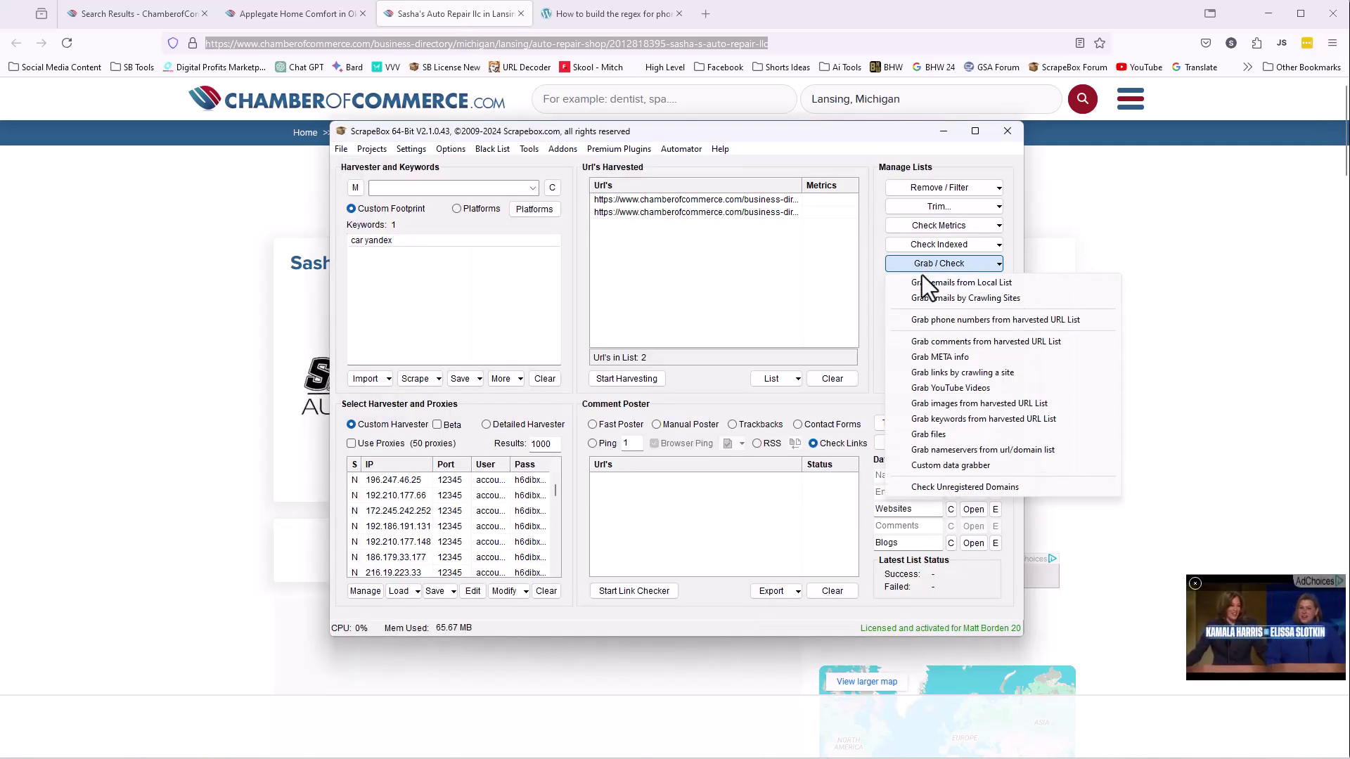
click(936, 320)
Review masks 1 and 2 in Configure masks, then close that dialog.
click(784, 601)
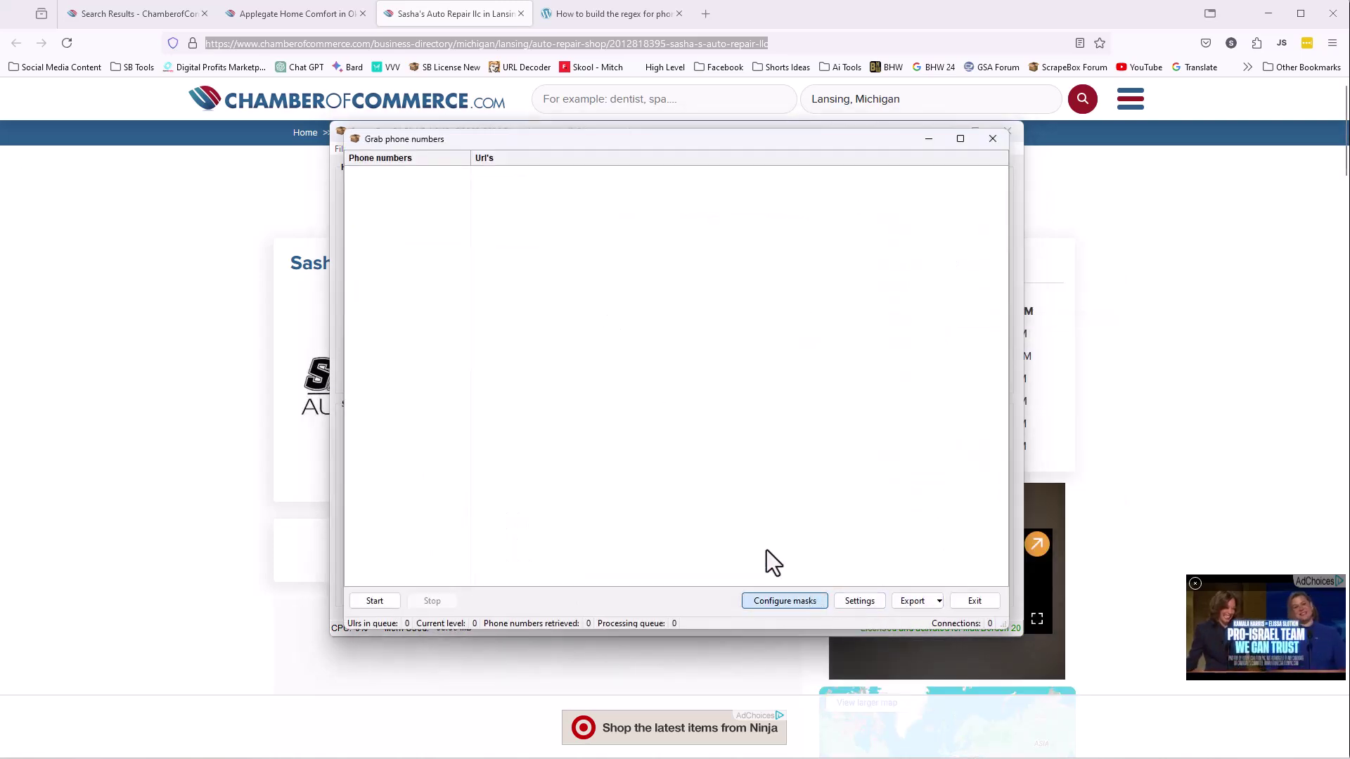
click(495, 231)
click(499, 246)
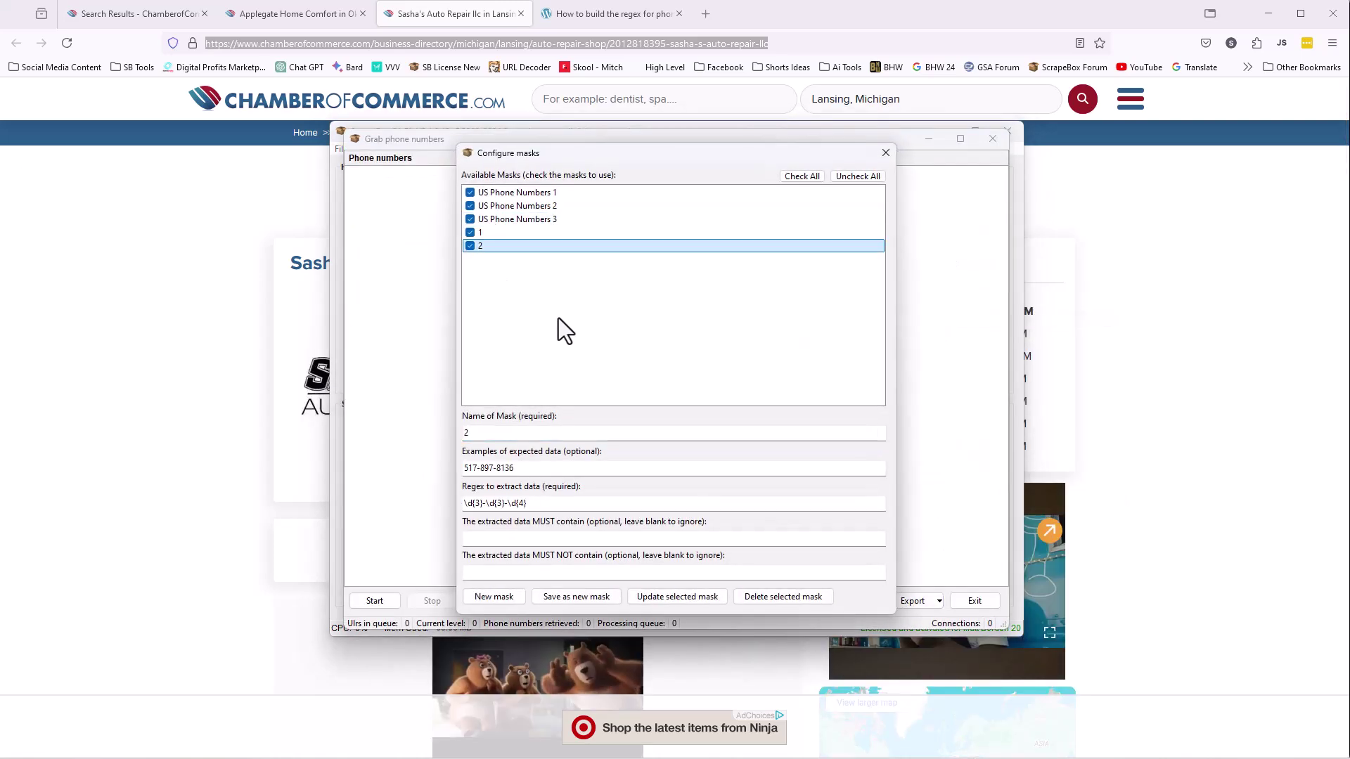
click(495, 234)
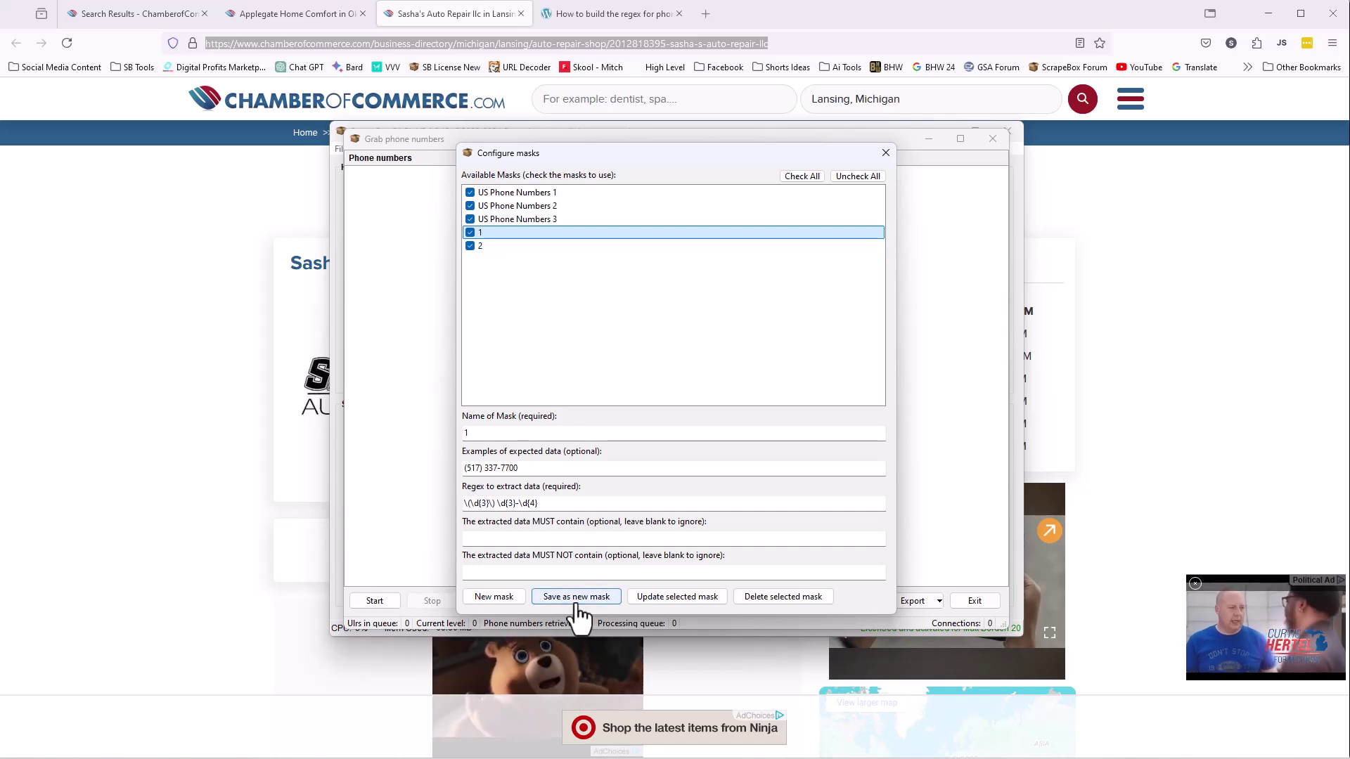
click(886, 153)
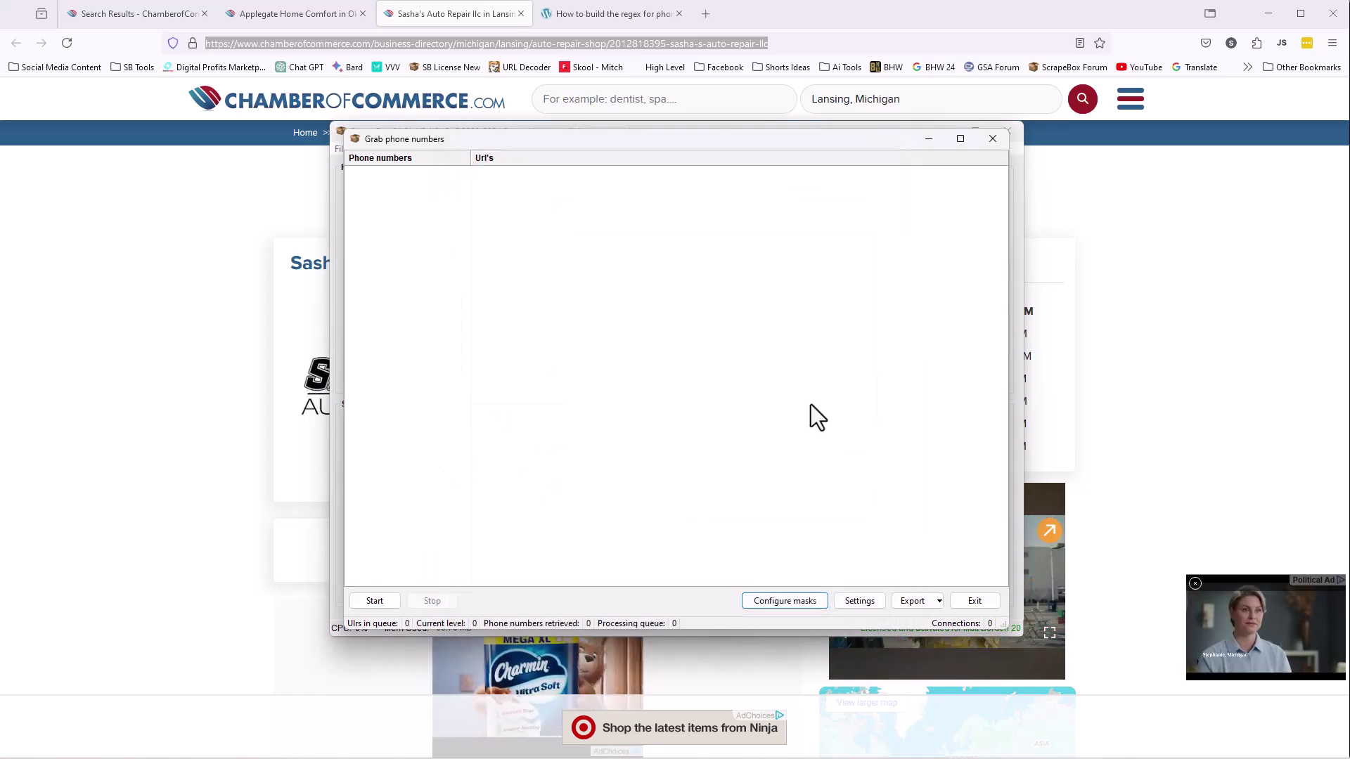
Move the phone grabber to the screen top and change its Connections setting from 10 to 1.
drag(465, 138, 537, 362)
drag(732, 370, 680, 75)
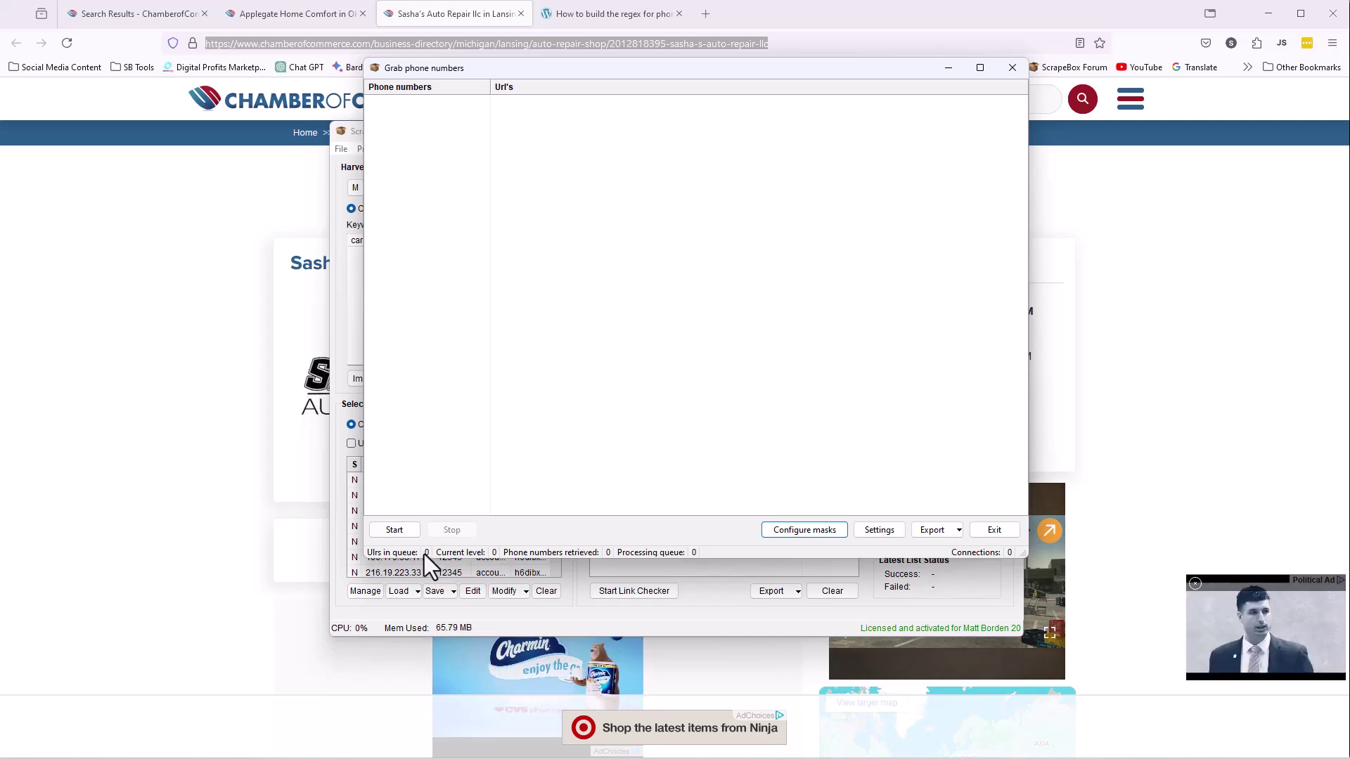
click(879, 530)
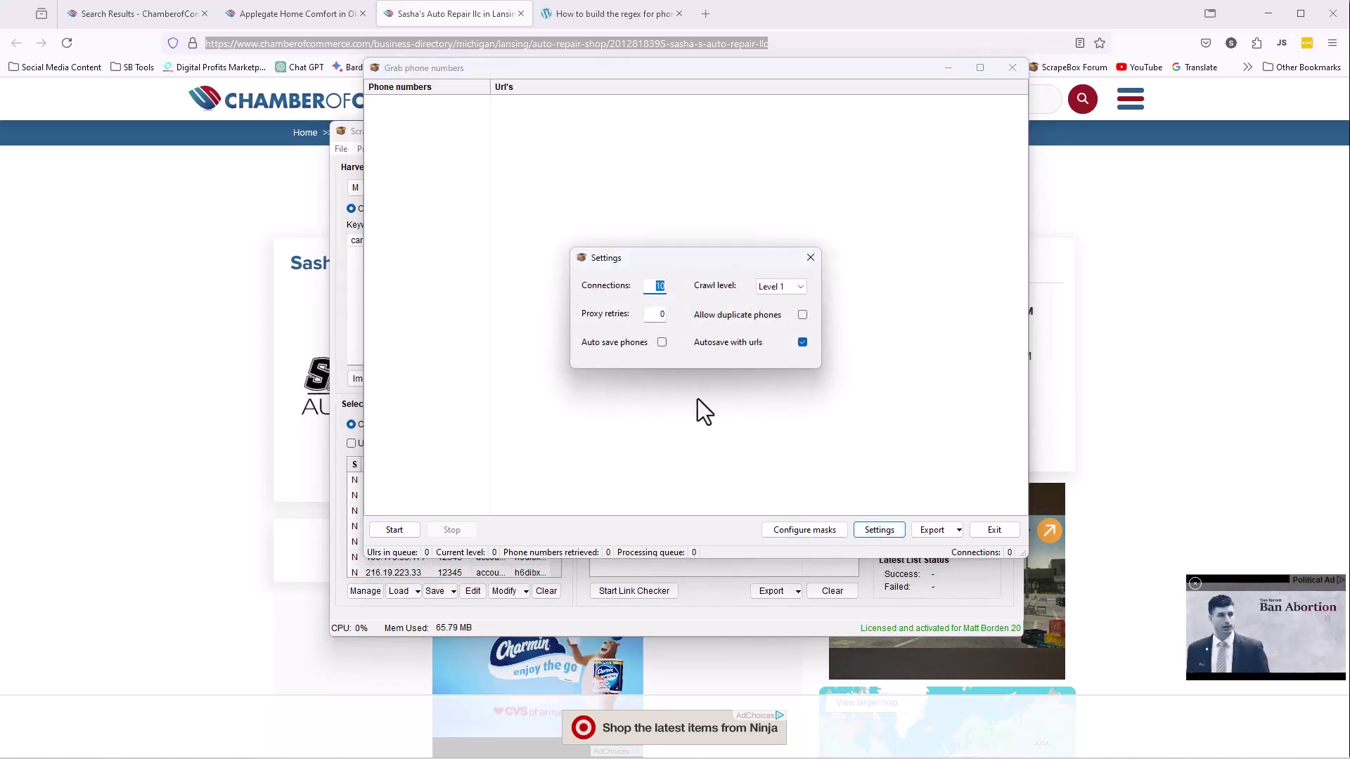
click(648, 286)
drag(648, 285, 668, 285)
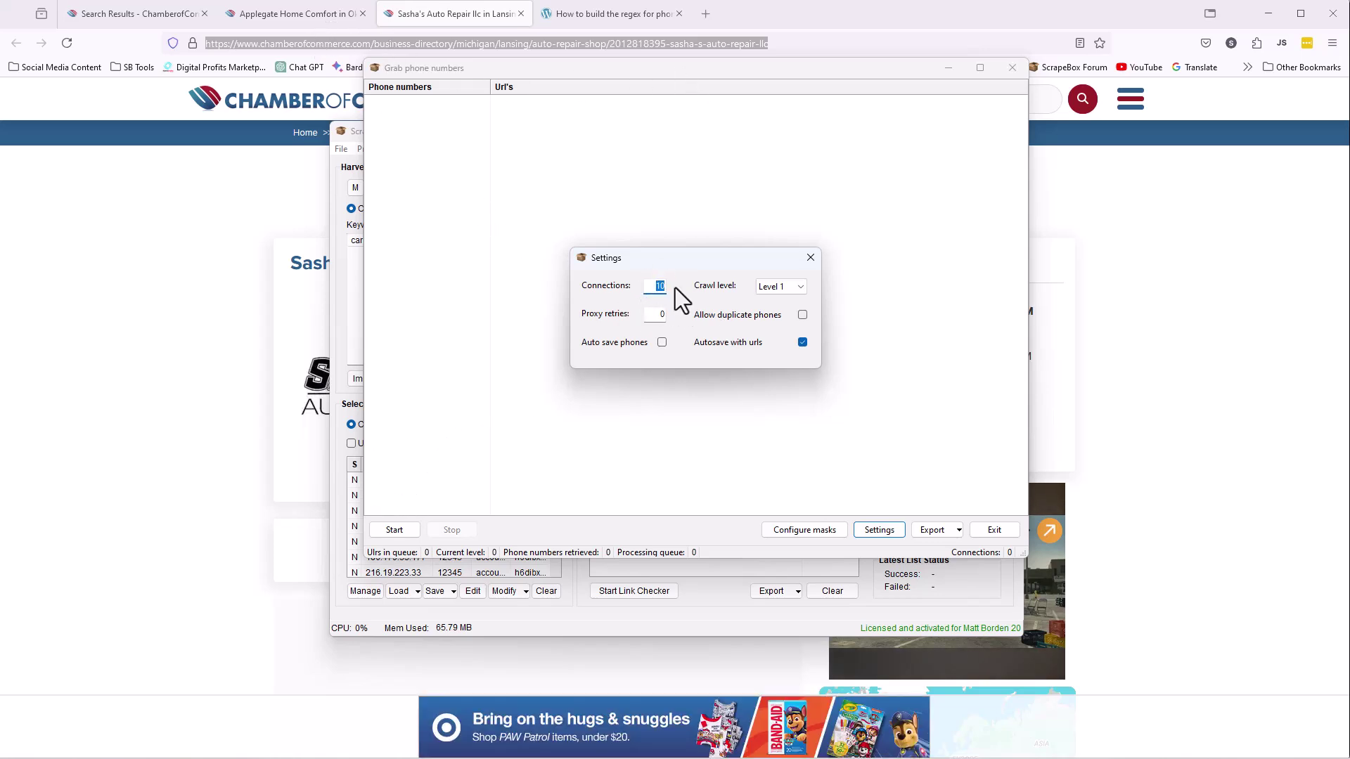
text(1)
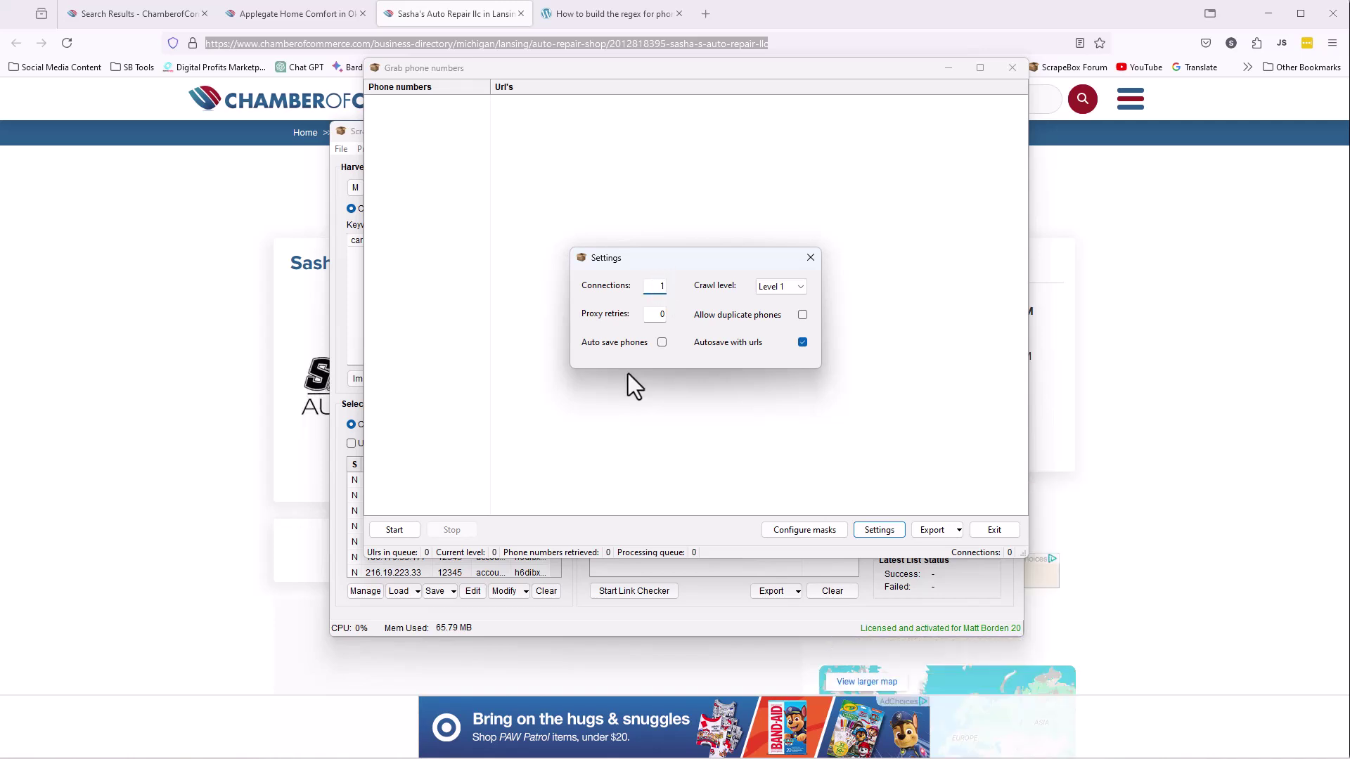
Keep Crawl level at Level 1 and tick Auto save phones.
click(793, 289)
click(793, 299)
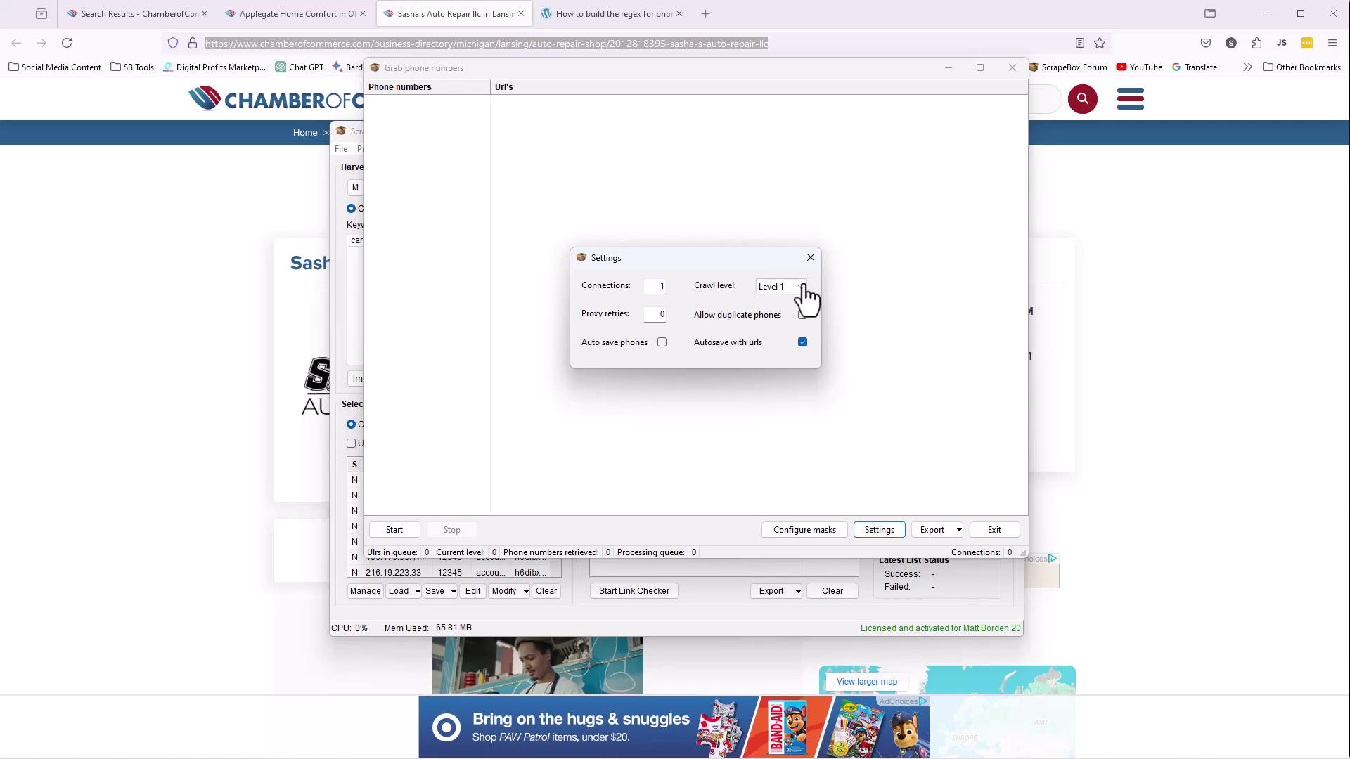
click(802, 287)
click(805, 288)
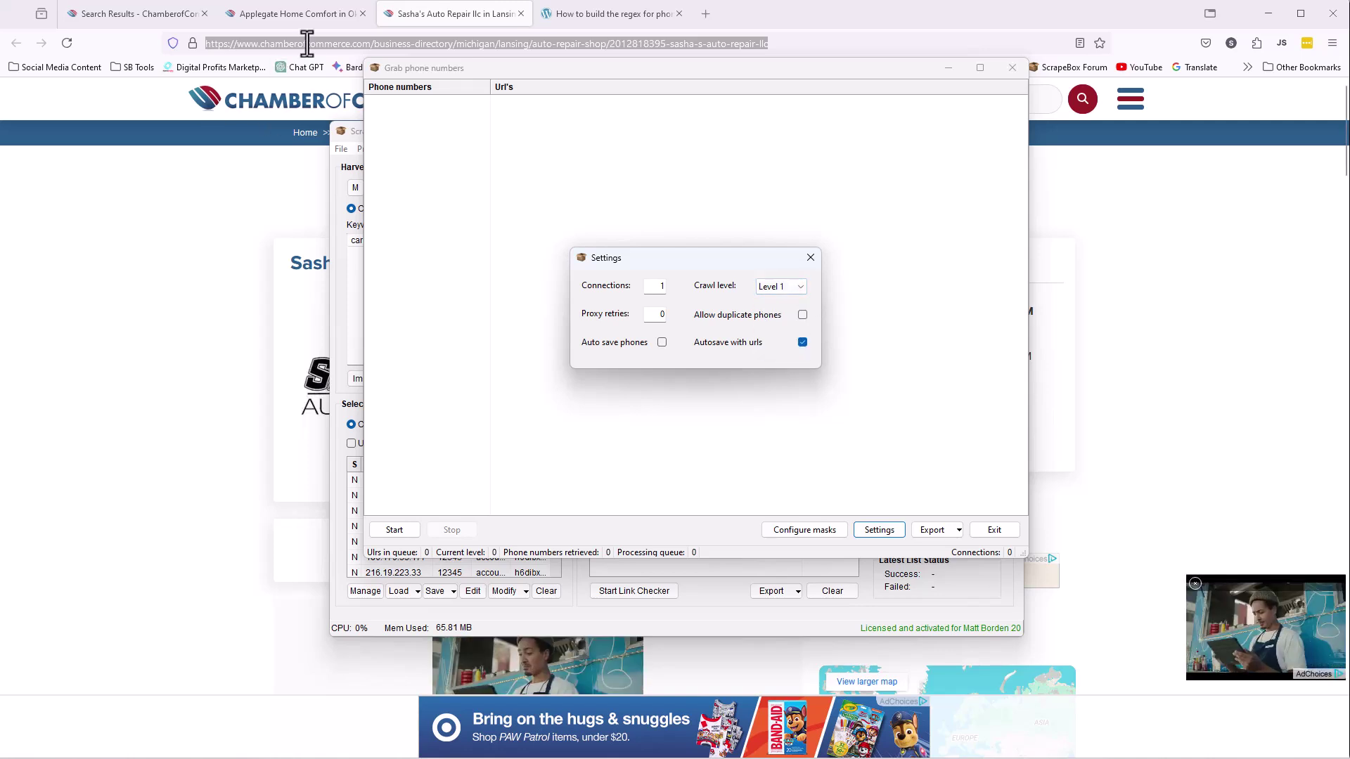
click(802, 288)
click(136, 263)
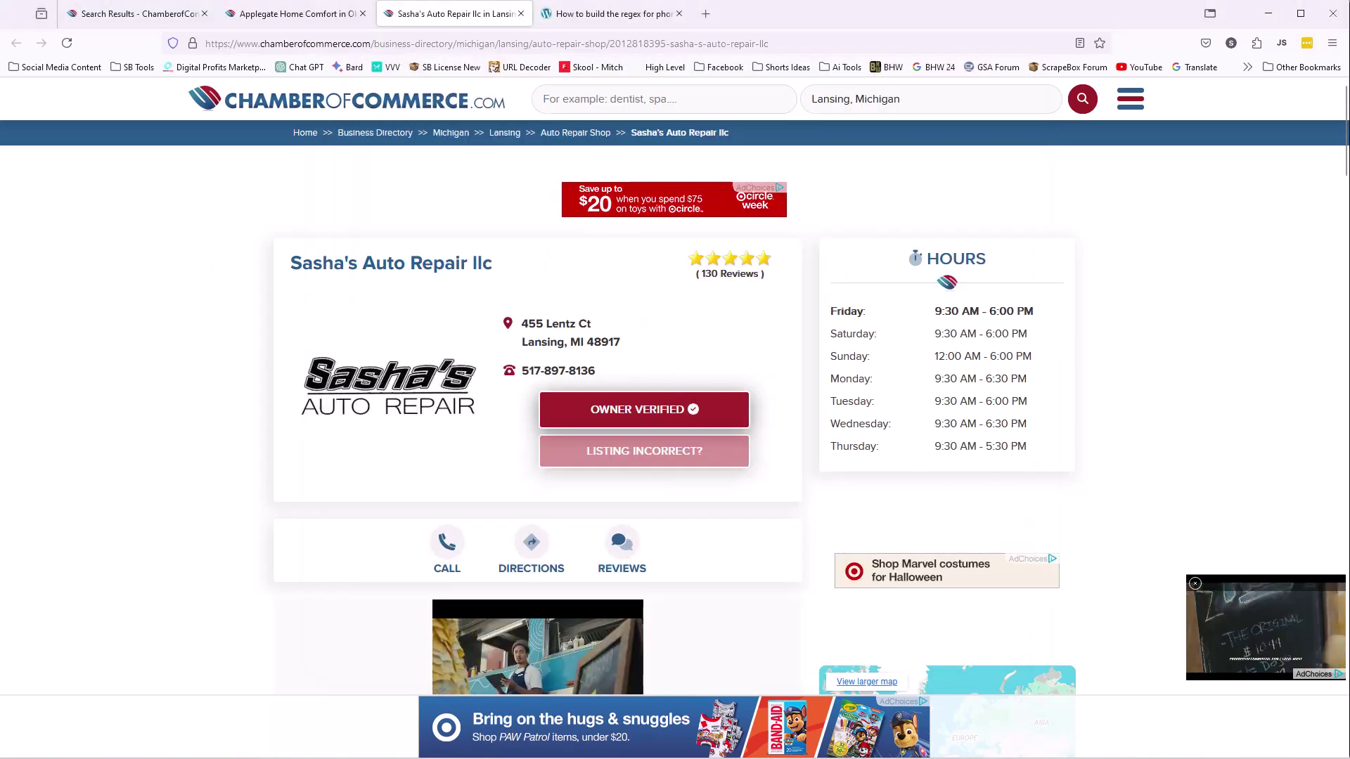
key(alt+Tab)
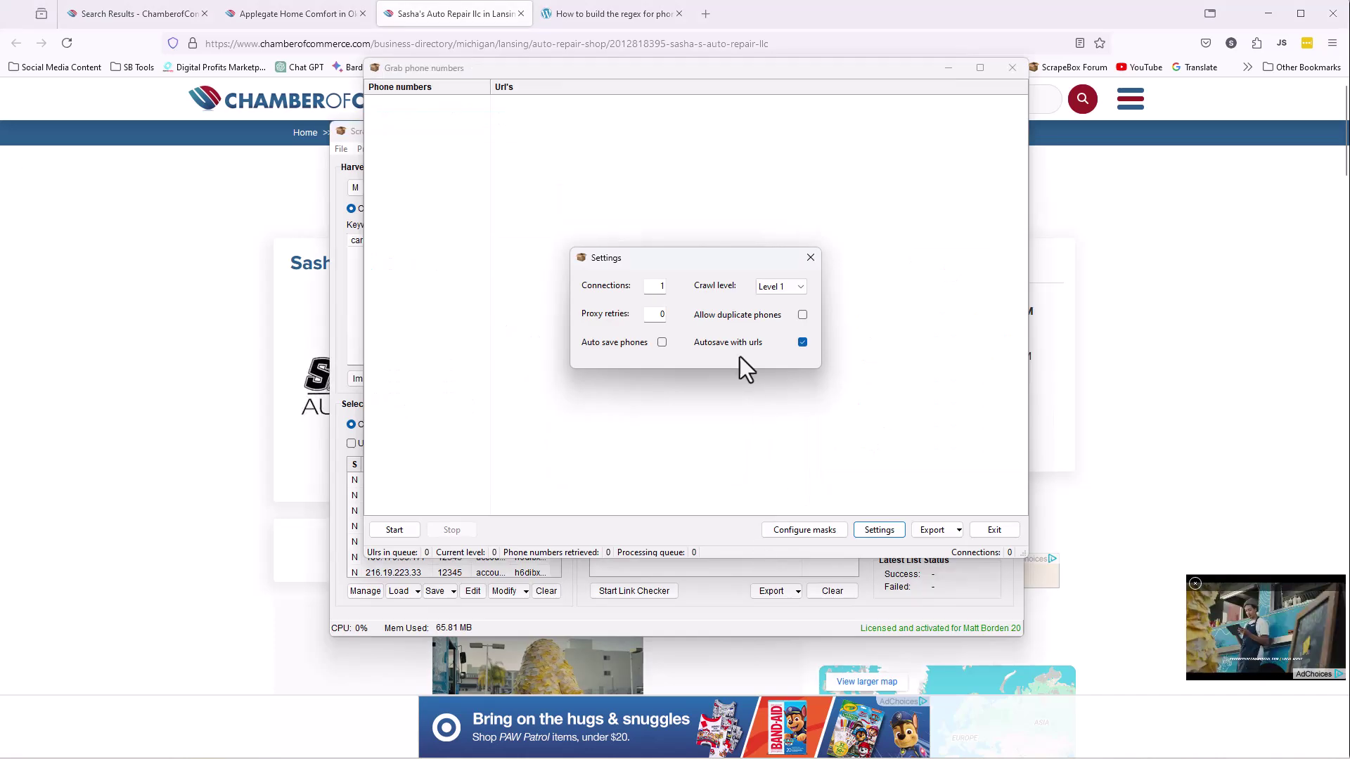
click(661, 342)
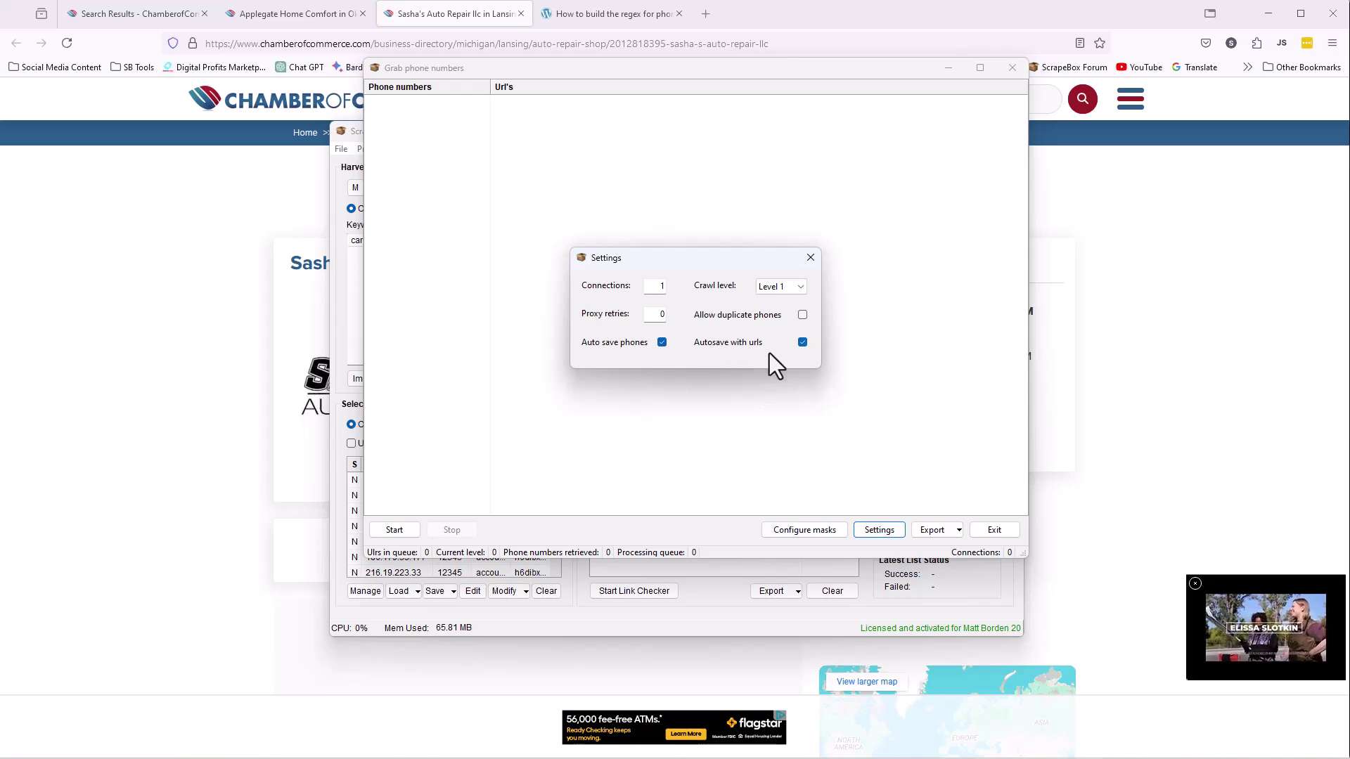
Close the grabber settings, check the Export options, and start grabbing phone numbers from both URLs.
key(Escape)
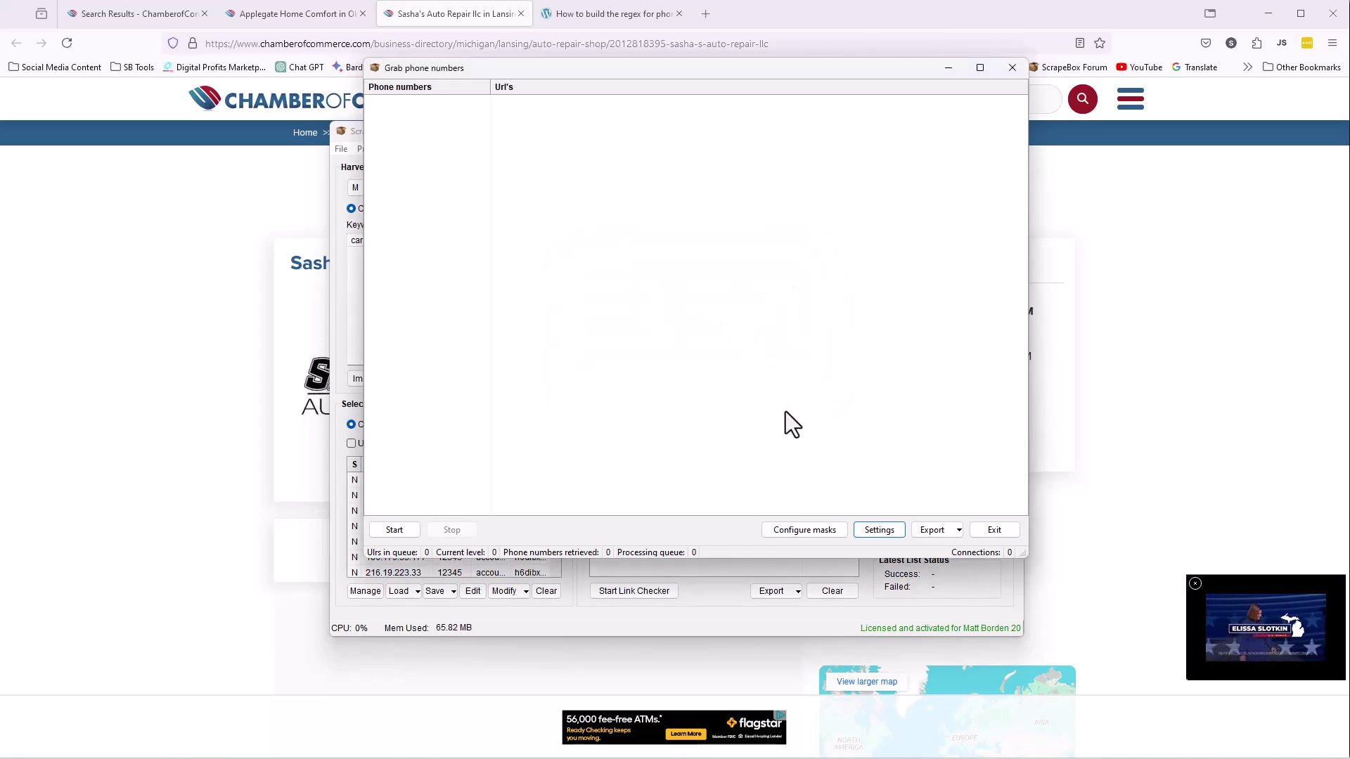
click(935, 538)
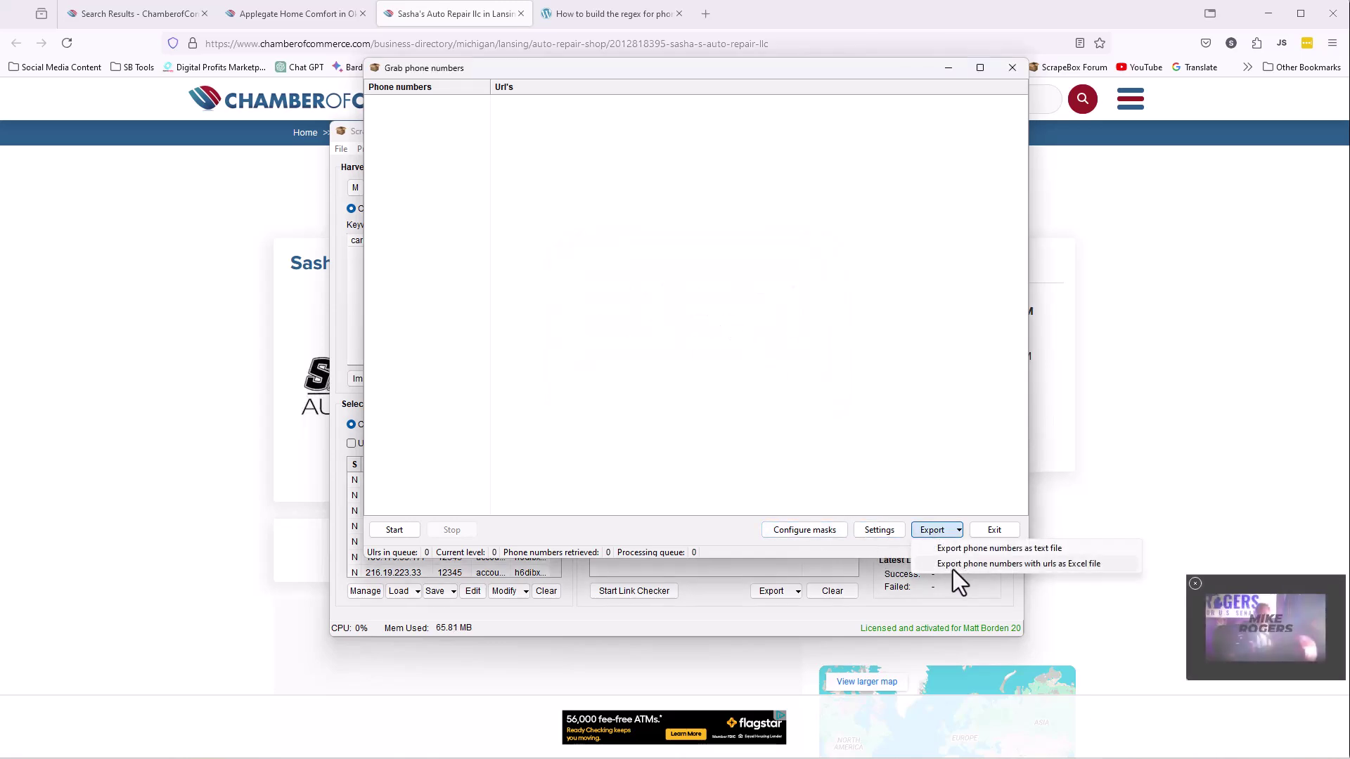
click(899, 555)
click(393, 530)
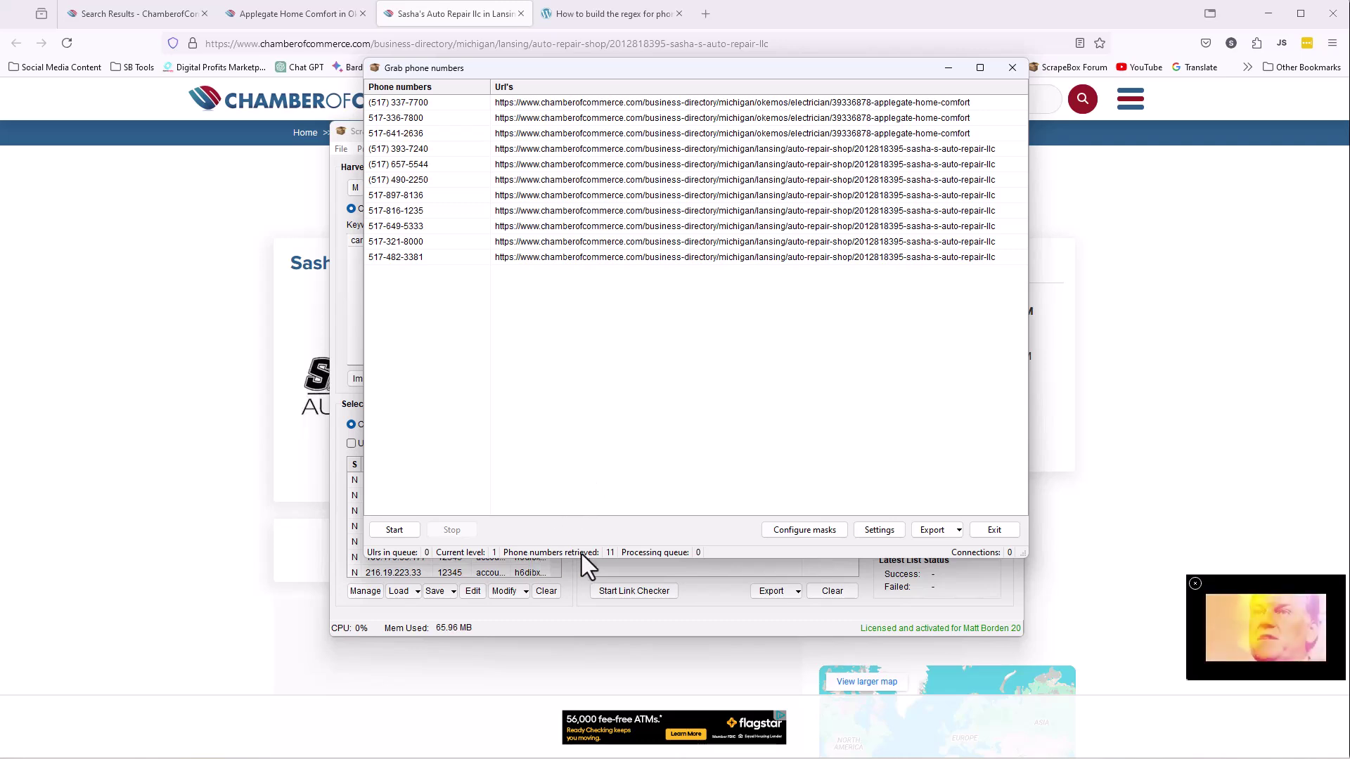
click(232, 420)
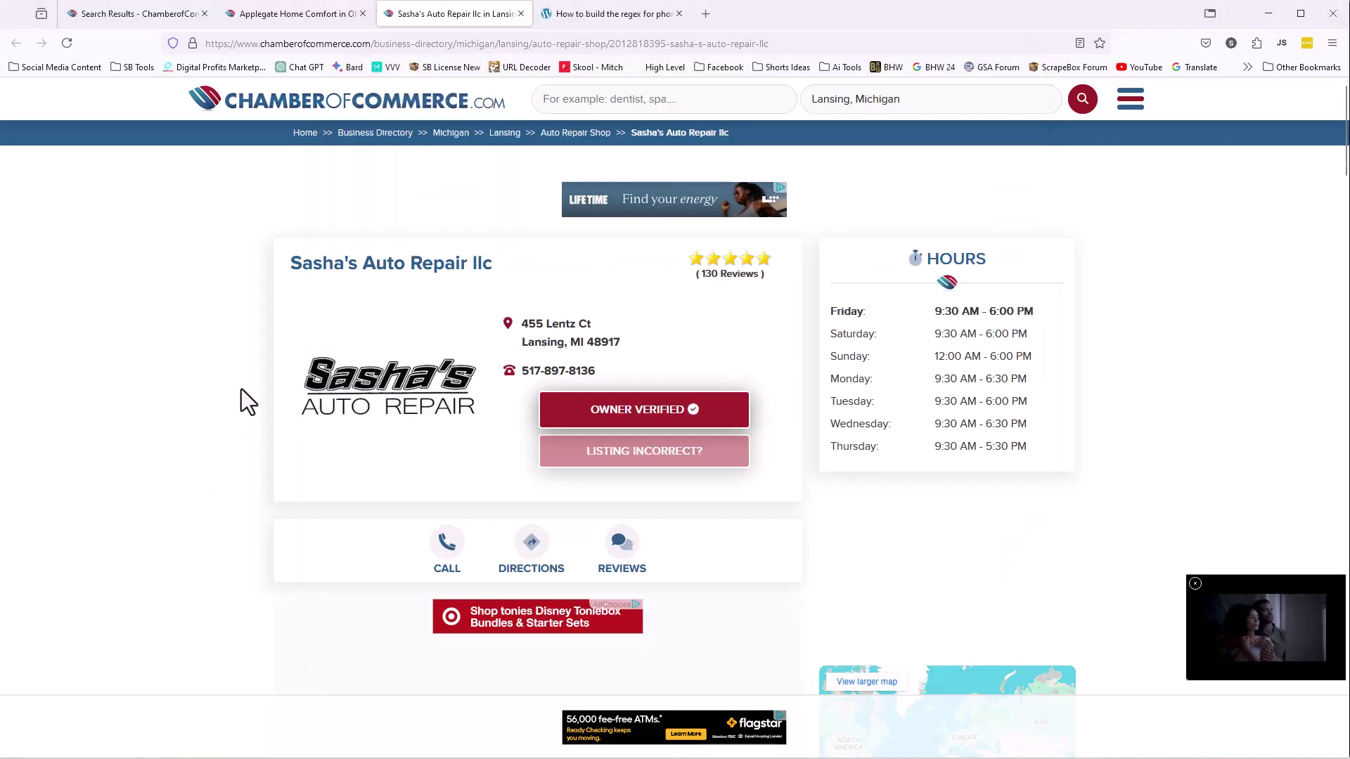
scroll(316, 422, down, 20)
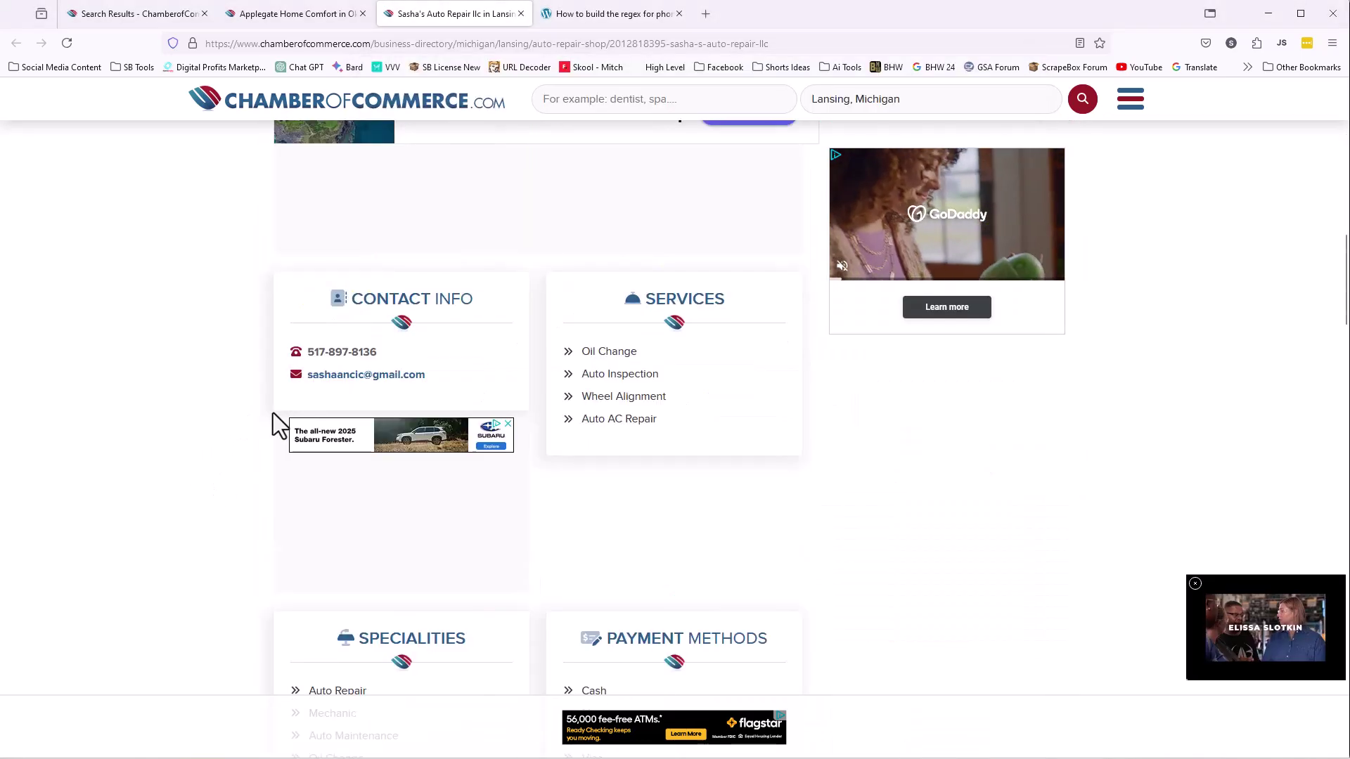
scroll(218, 422, up, 8)
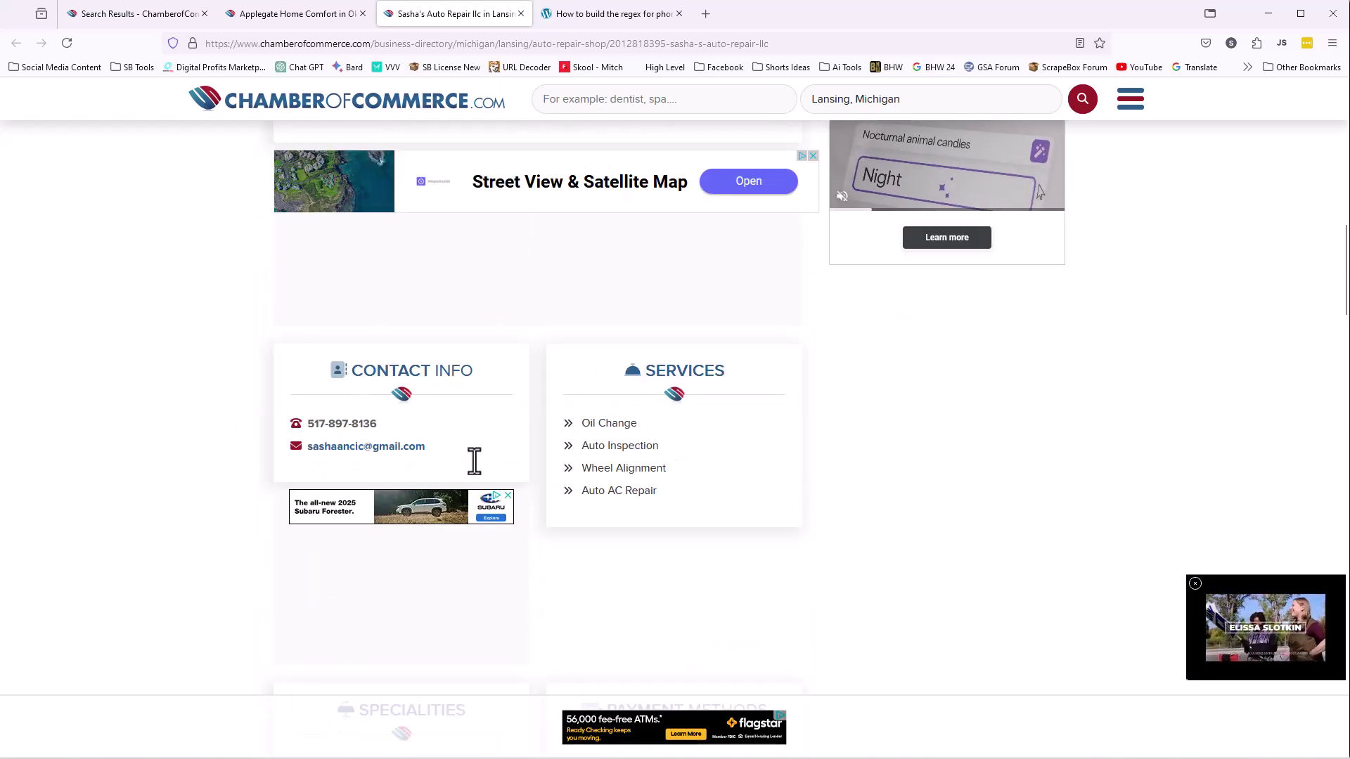
scroll(393, 461, down, 8)
scroll(383, 452, down, 10)
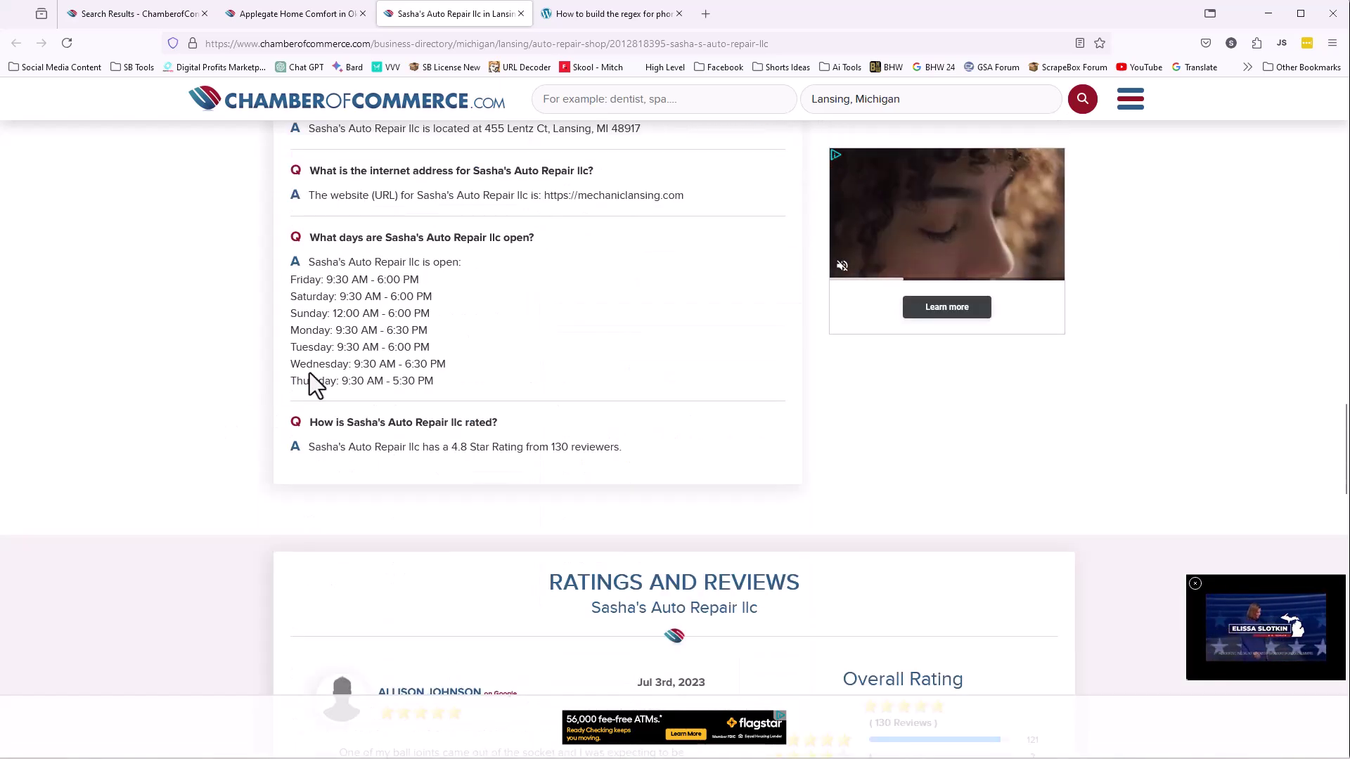
scroll(301, 362, down, 10)
scroll(273, 369, down, 20)
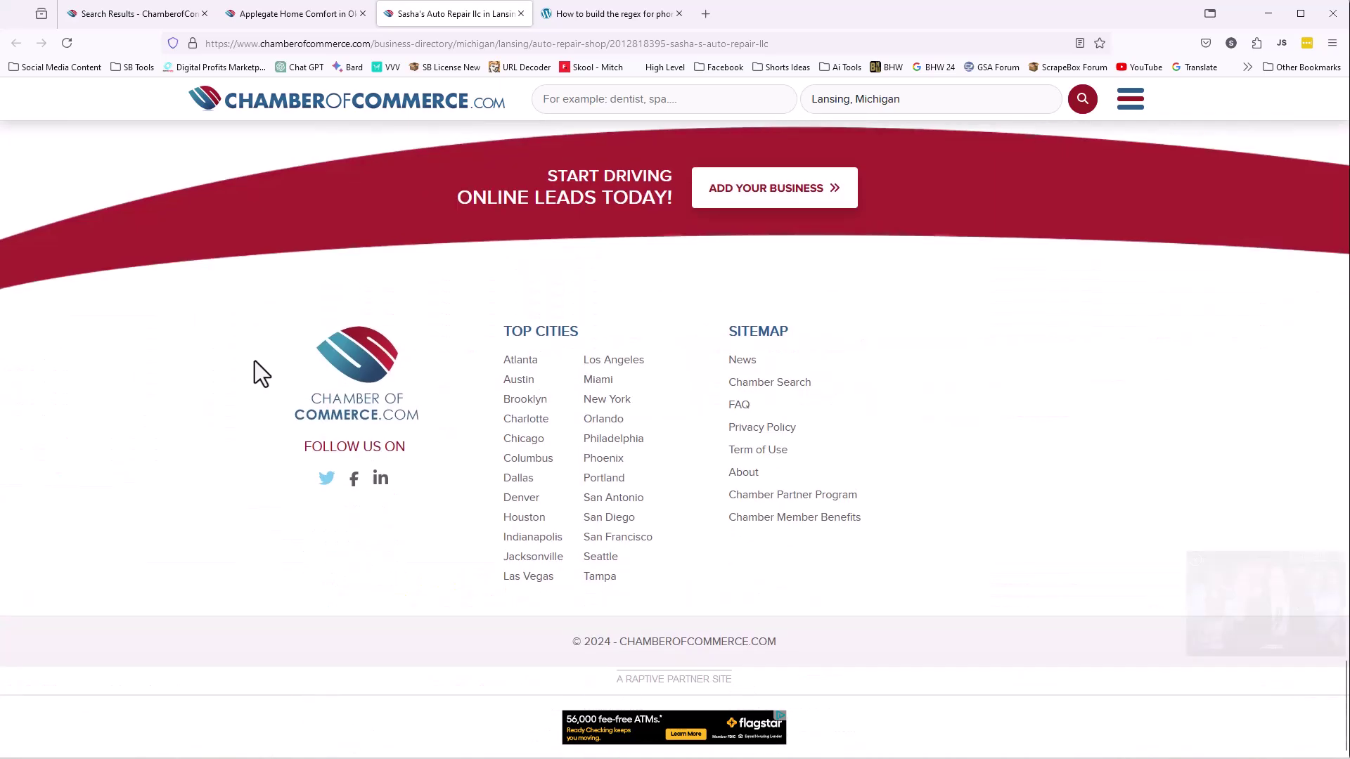
scroll(259, 373, up, 14)
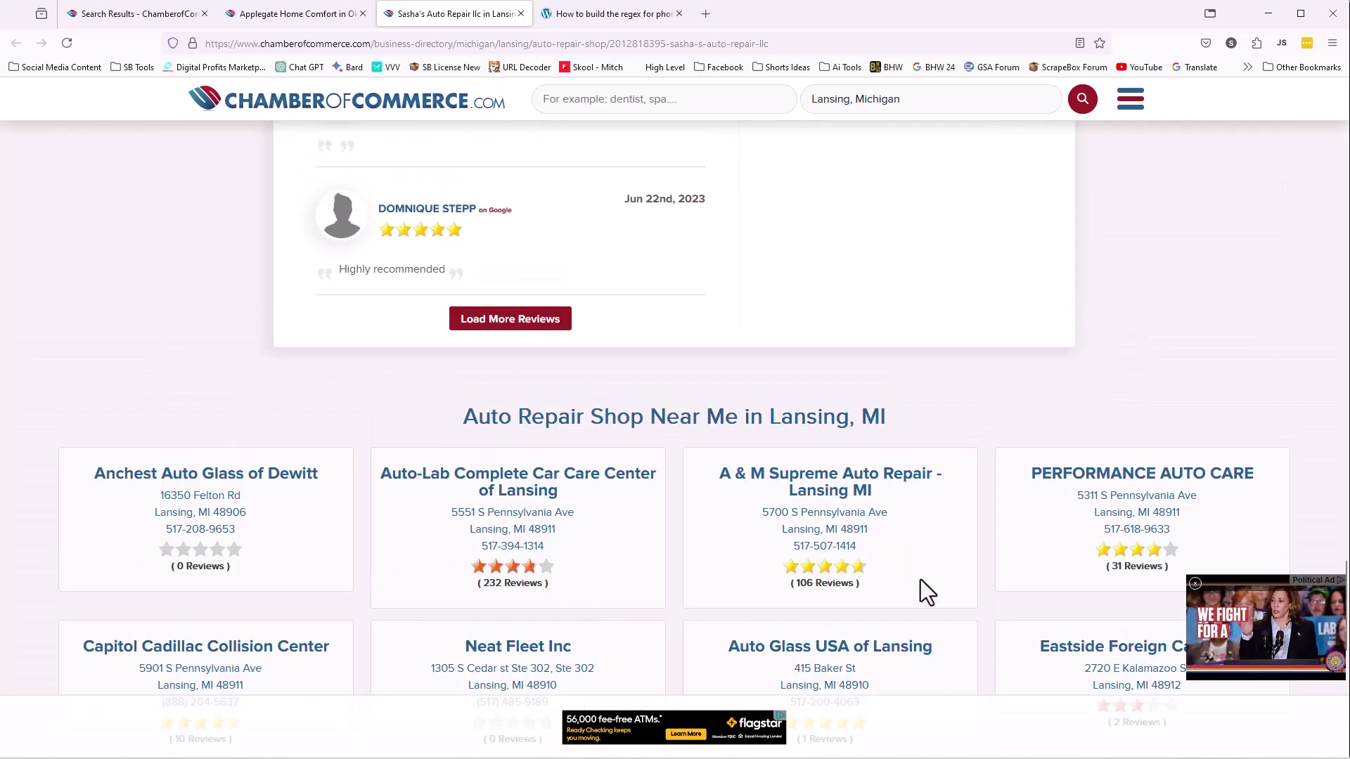
scroll(784, 506, down, 2)
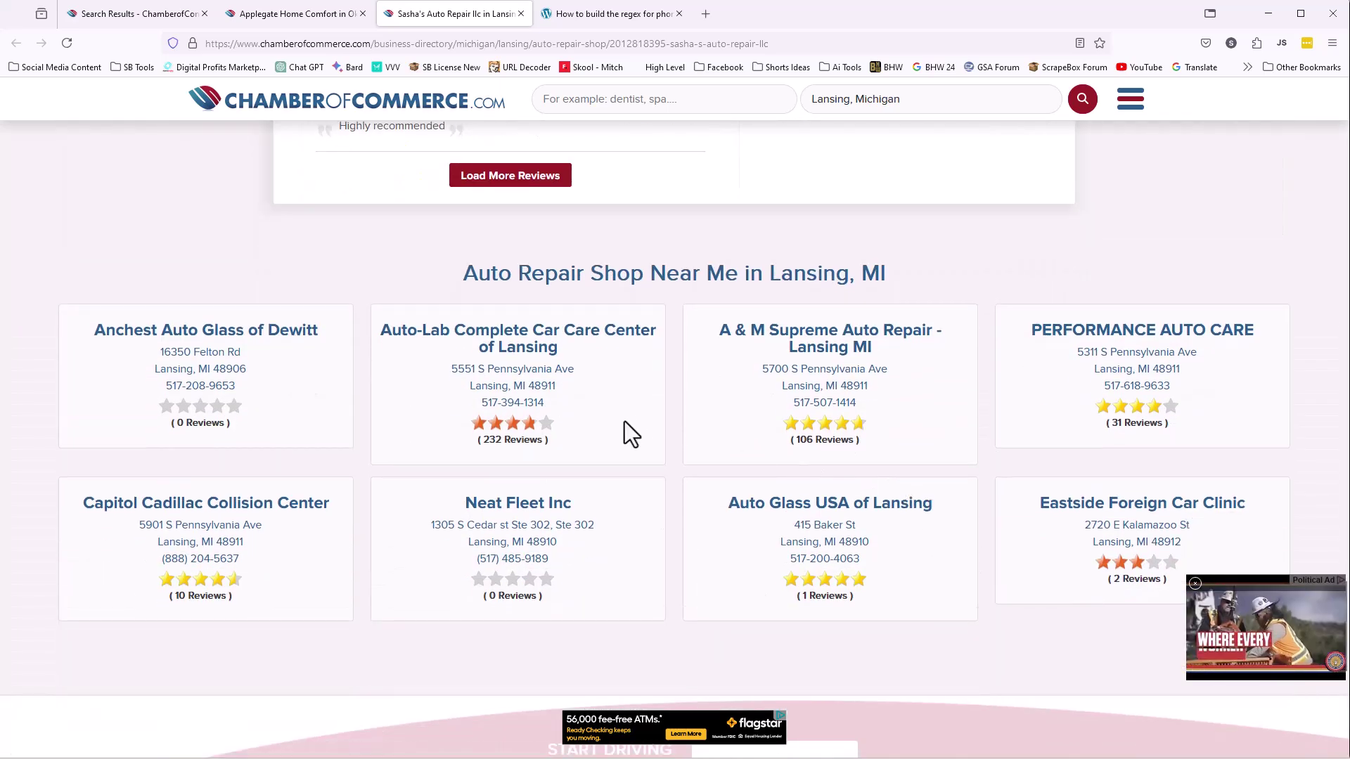
scroll(568, 366, up, 15)
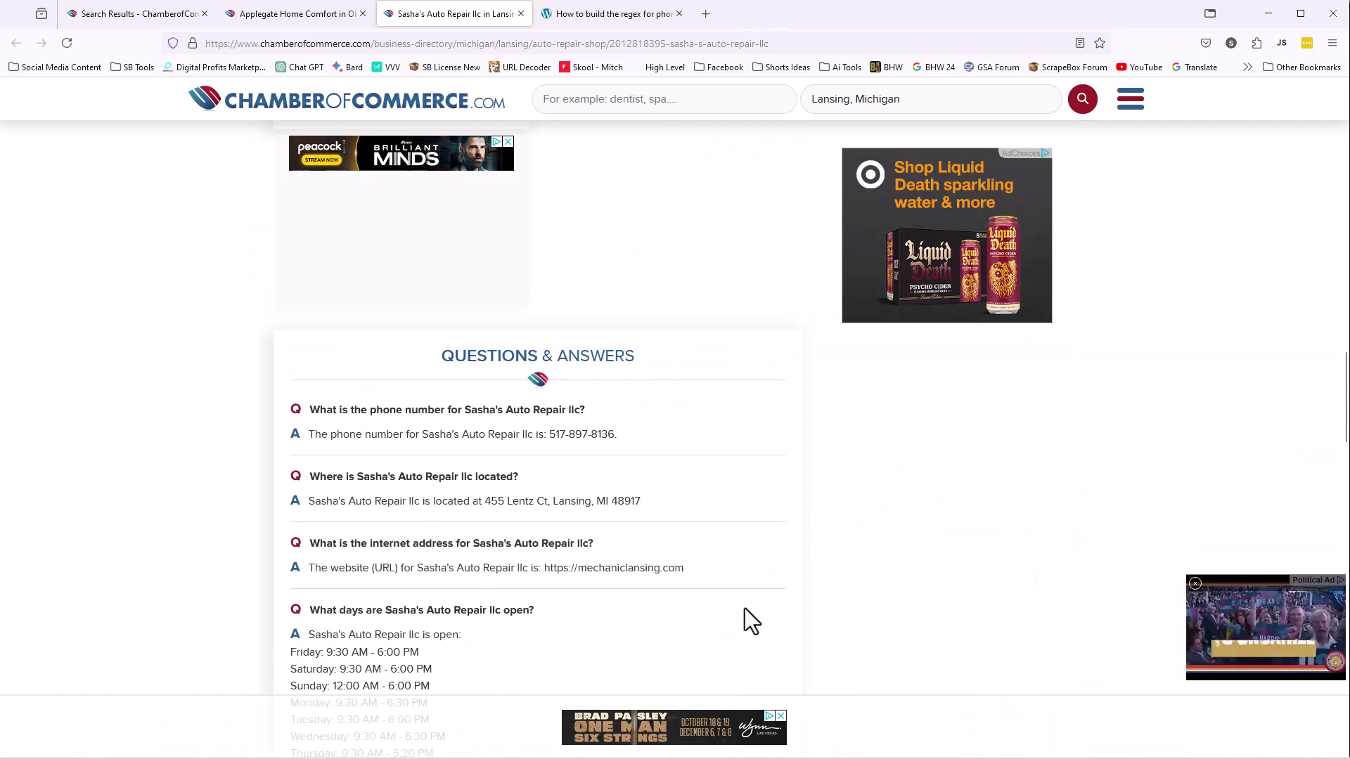
key(alt+Tab)
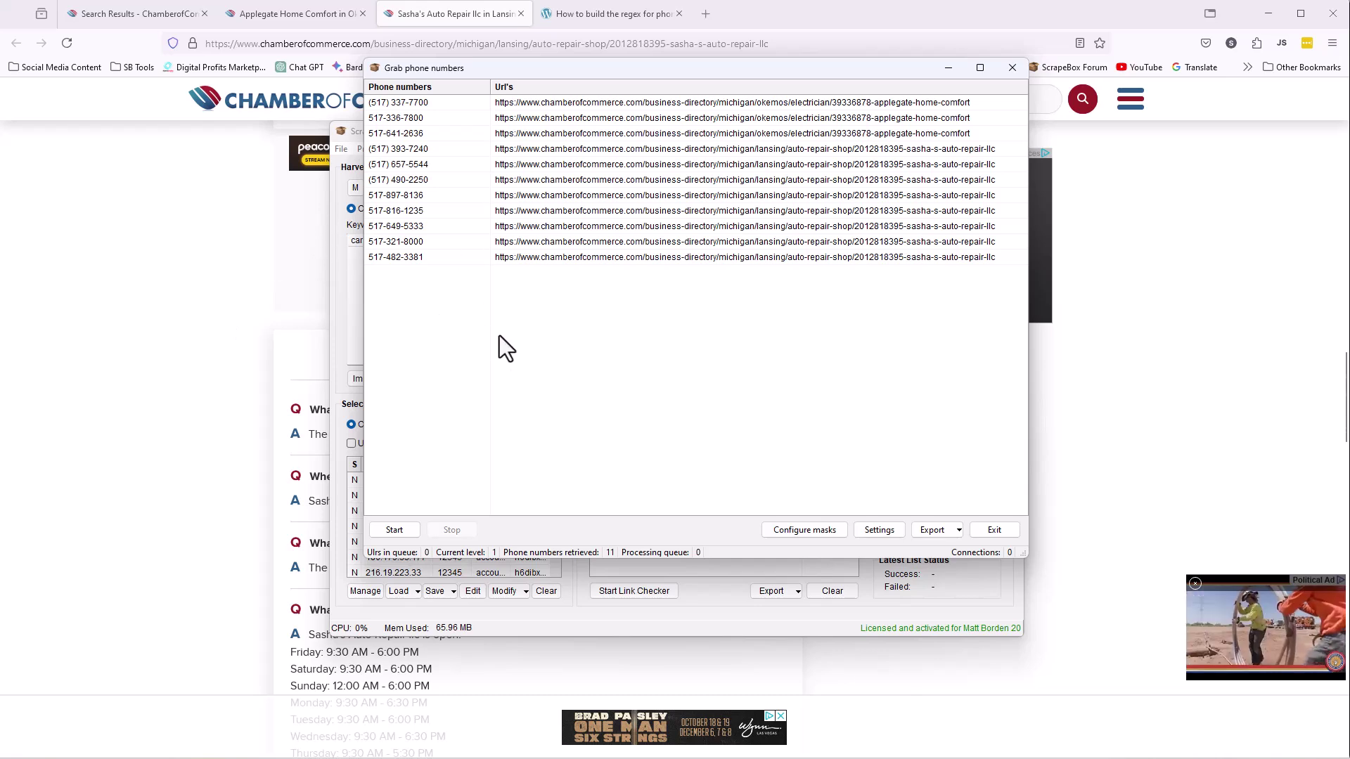
Switch Firefox to the 'How to build the regex for phone' article and scroll through it.
click(150, 340)
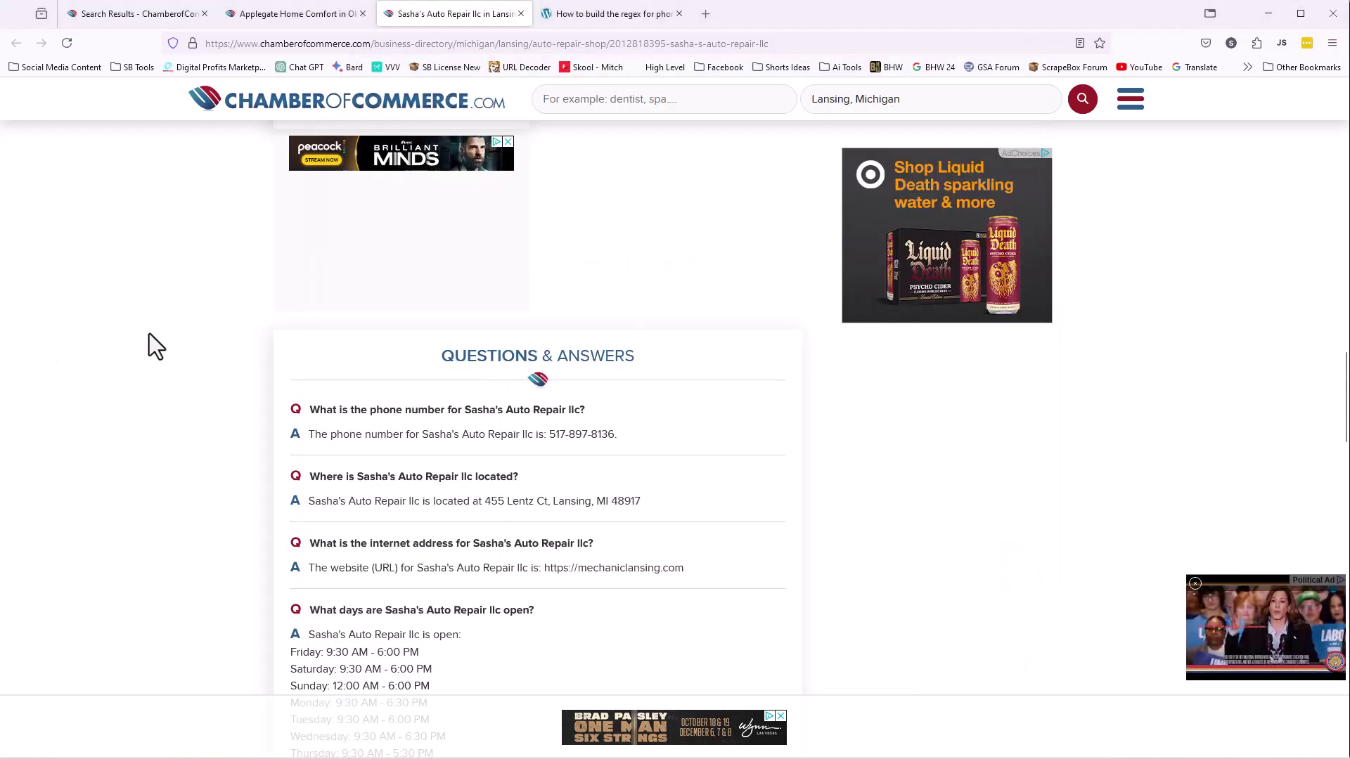
click(632, 14)
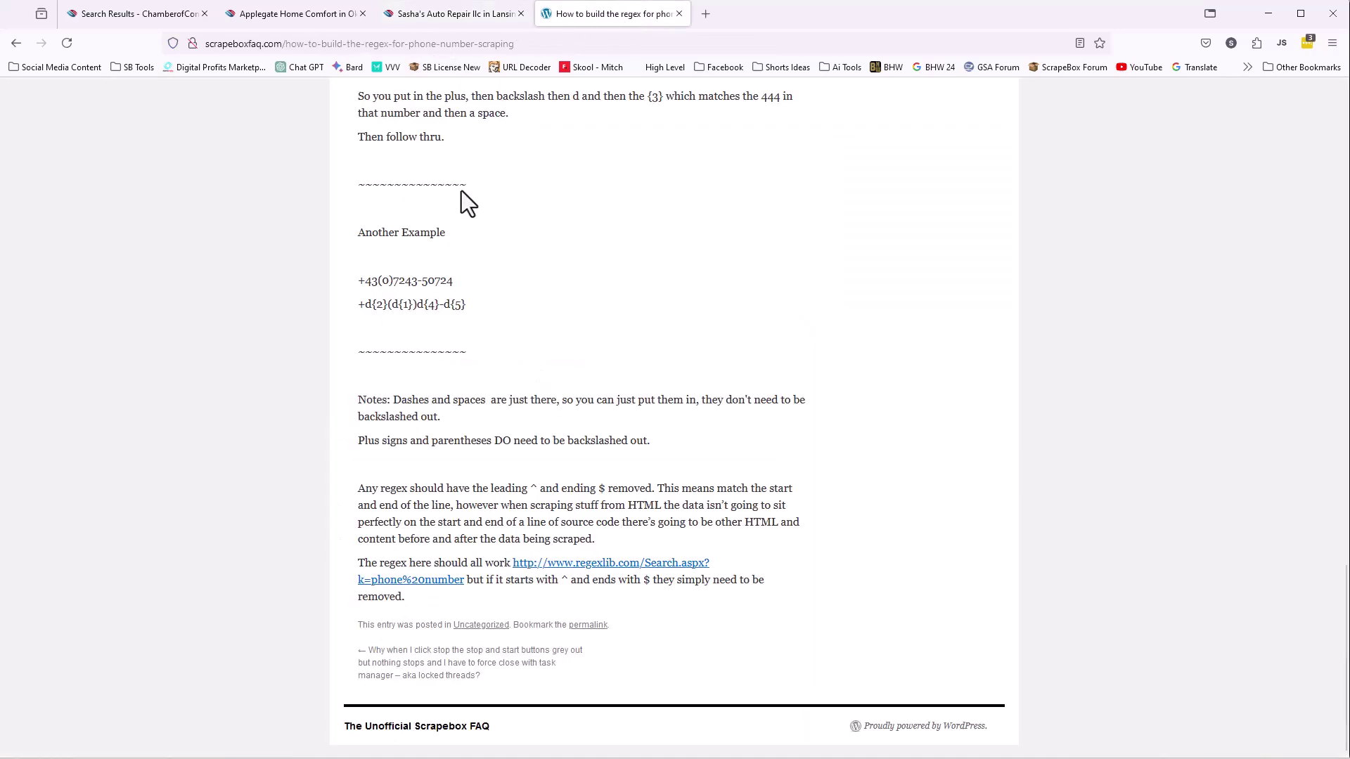
scroll(485, 330, up, 20)
scroll(422, 307, up, 3)
scroll(443, 313, down, 7)
click(402, 44)
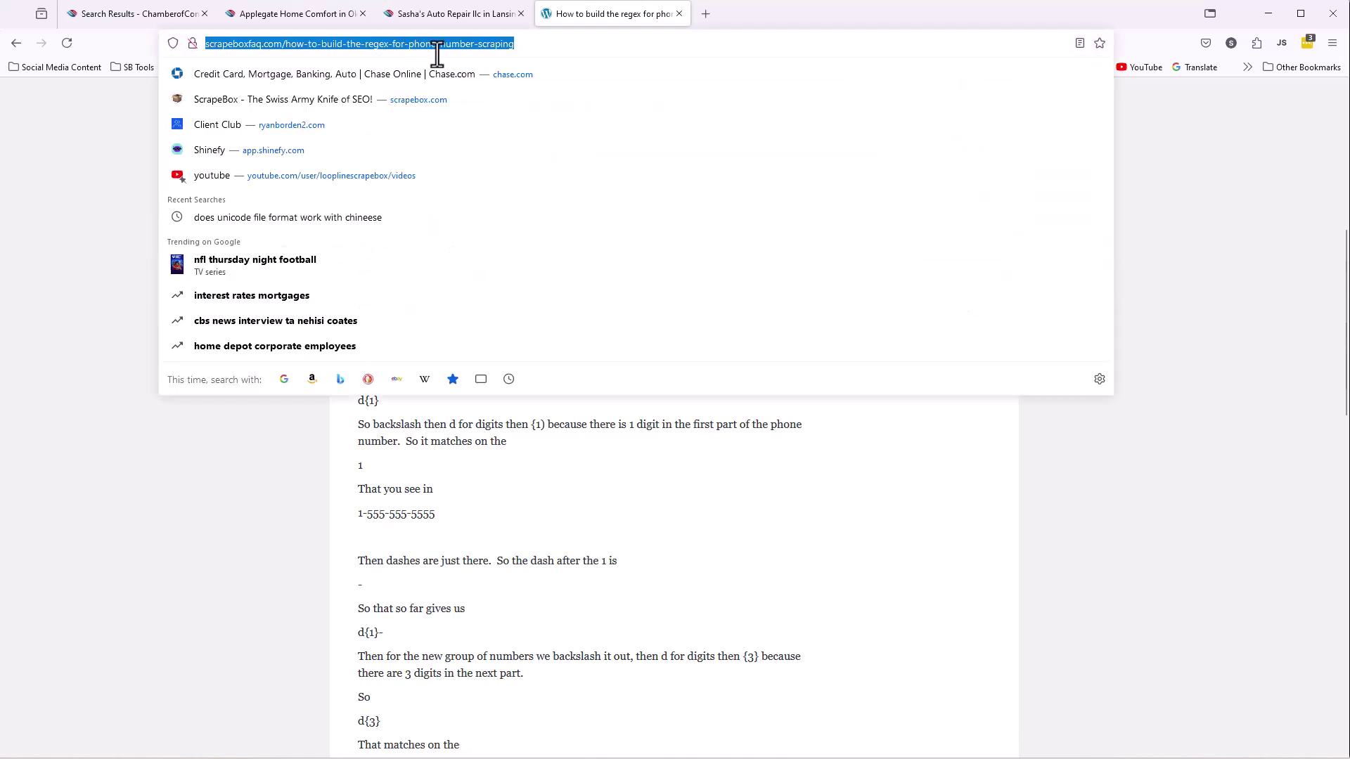
click(334, 175)
scroll(383, 278, down, 8)
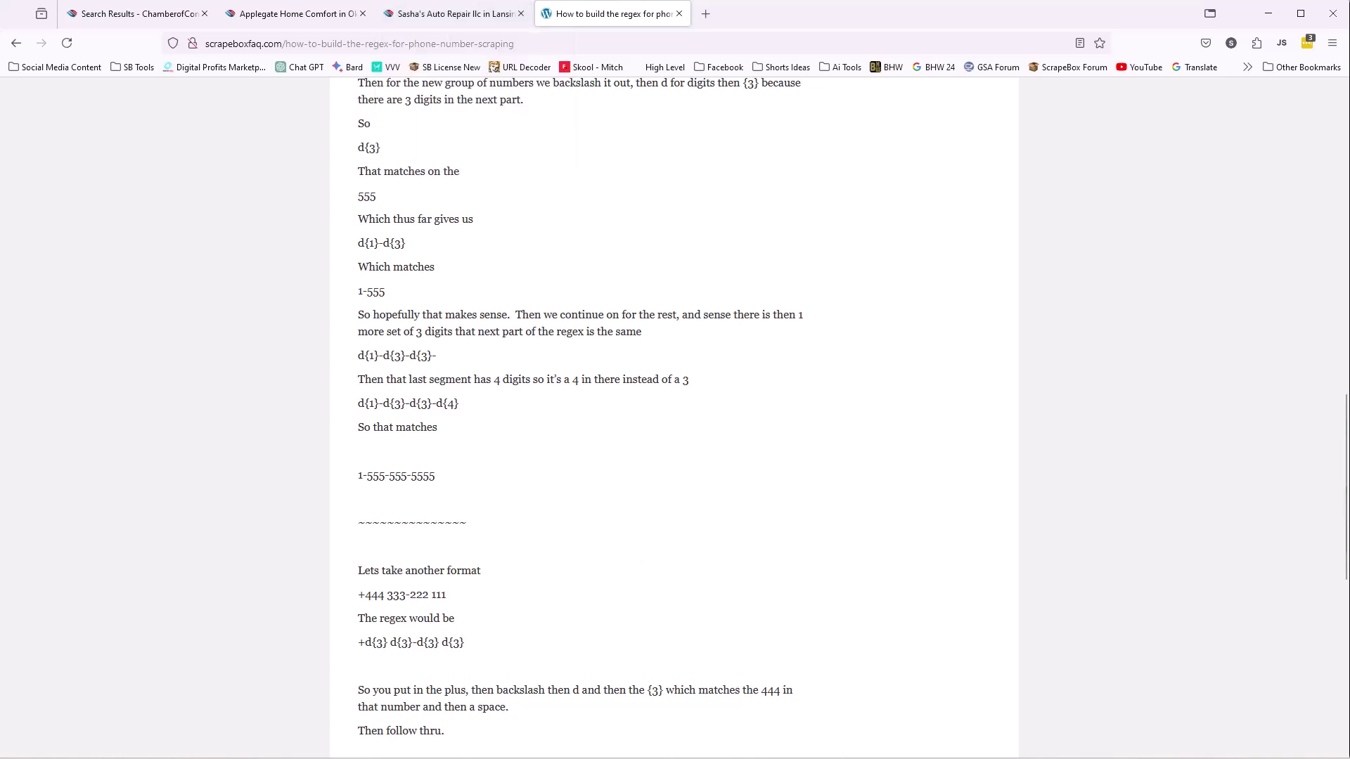
Look over ChatGPT's model list without changing it, then return to the regex article.
key(alt+Tab)
click(365, 77)
click(363, 80)
click(363, 83)
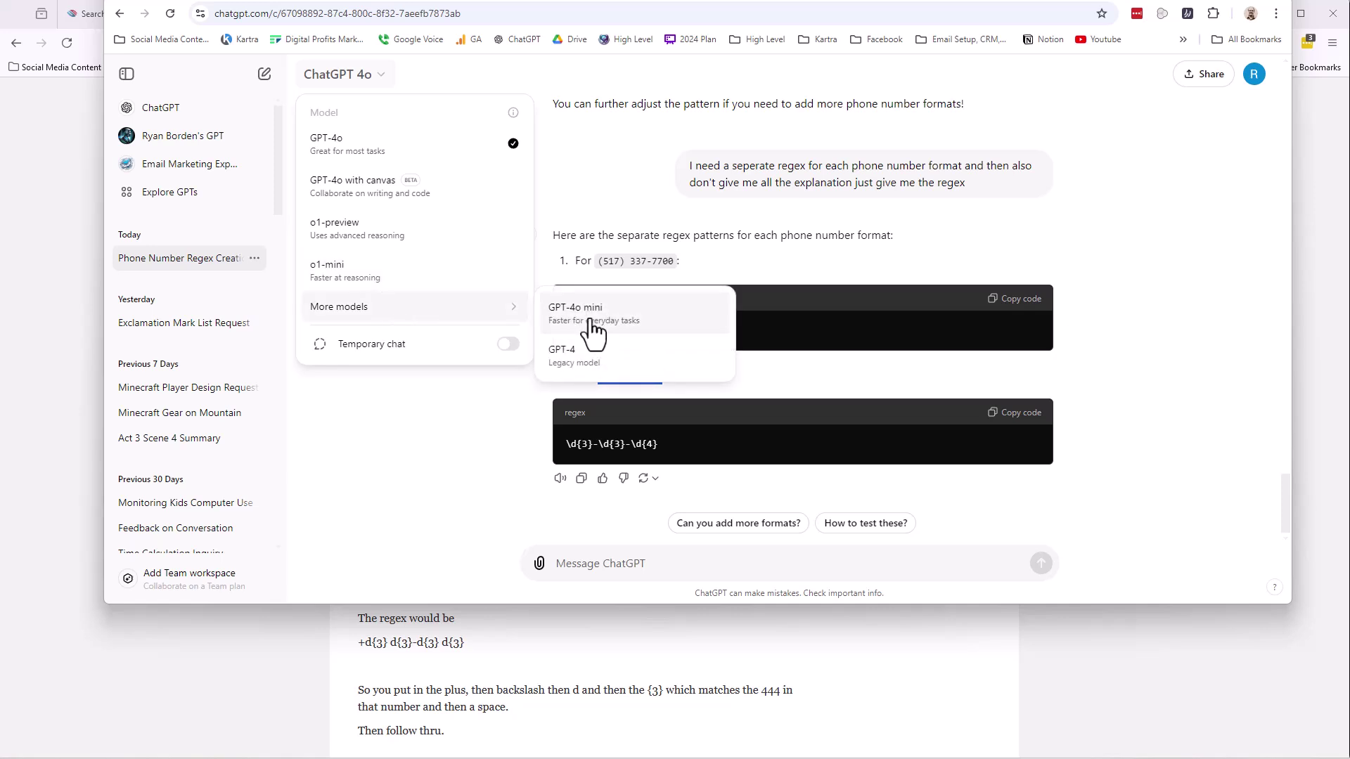
click(583, 232)
key(alt+Tab)
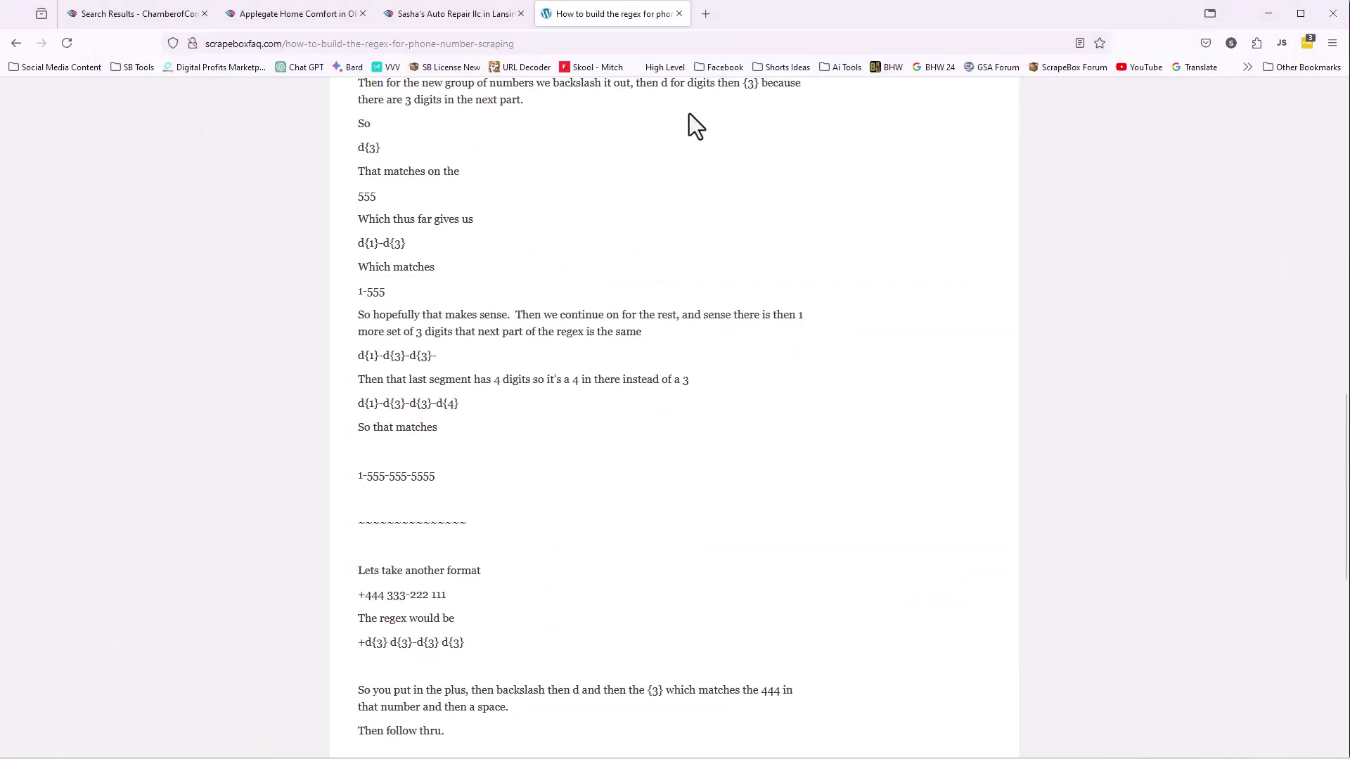
scroll(363, 232, down, 5)
scroll(344, 227, down, 3)
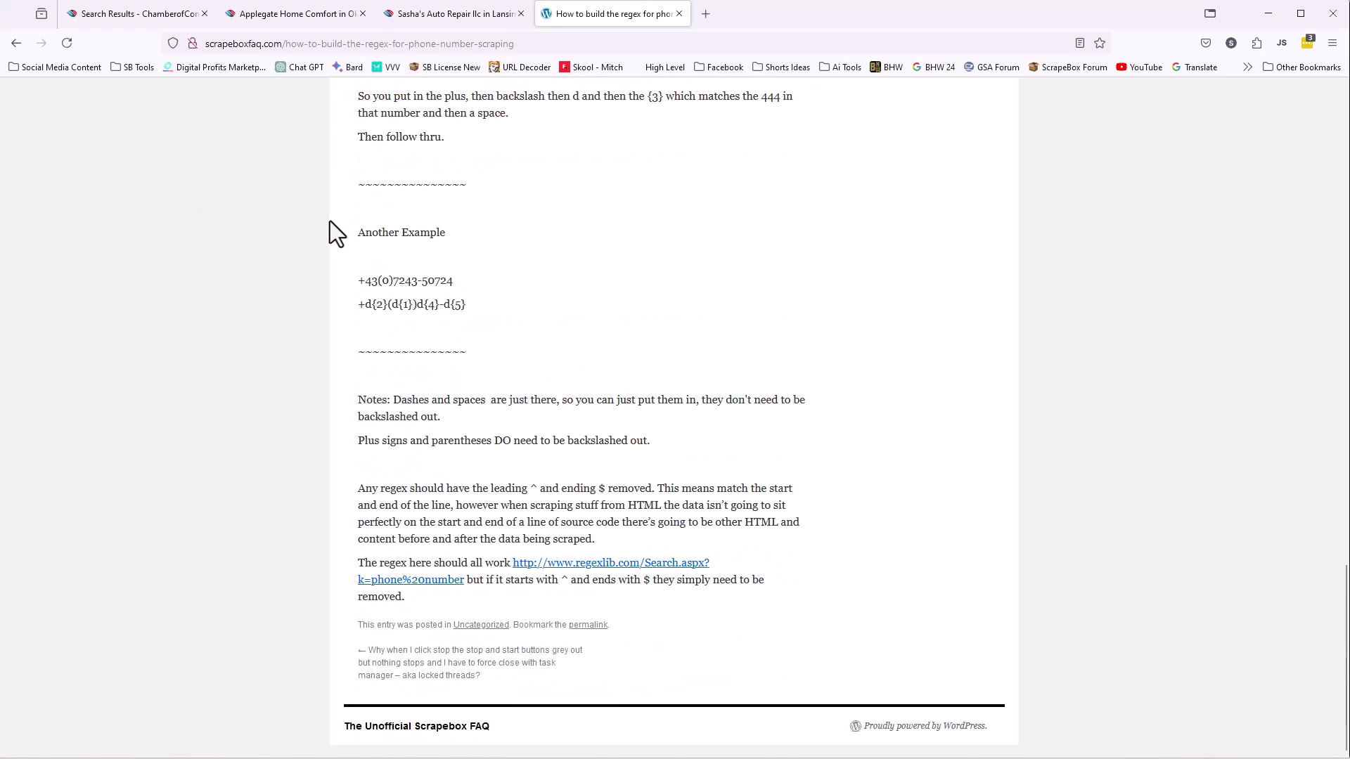
scroll(324, 215, up, 15)
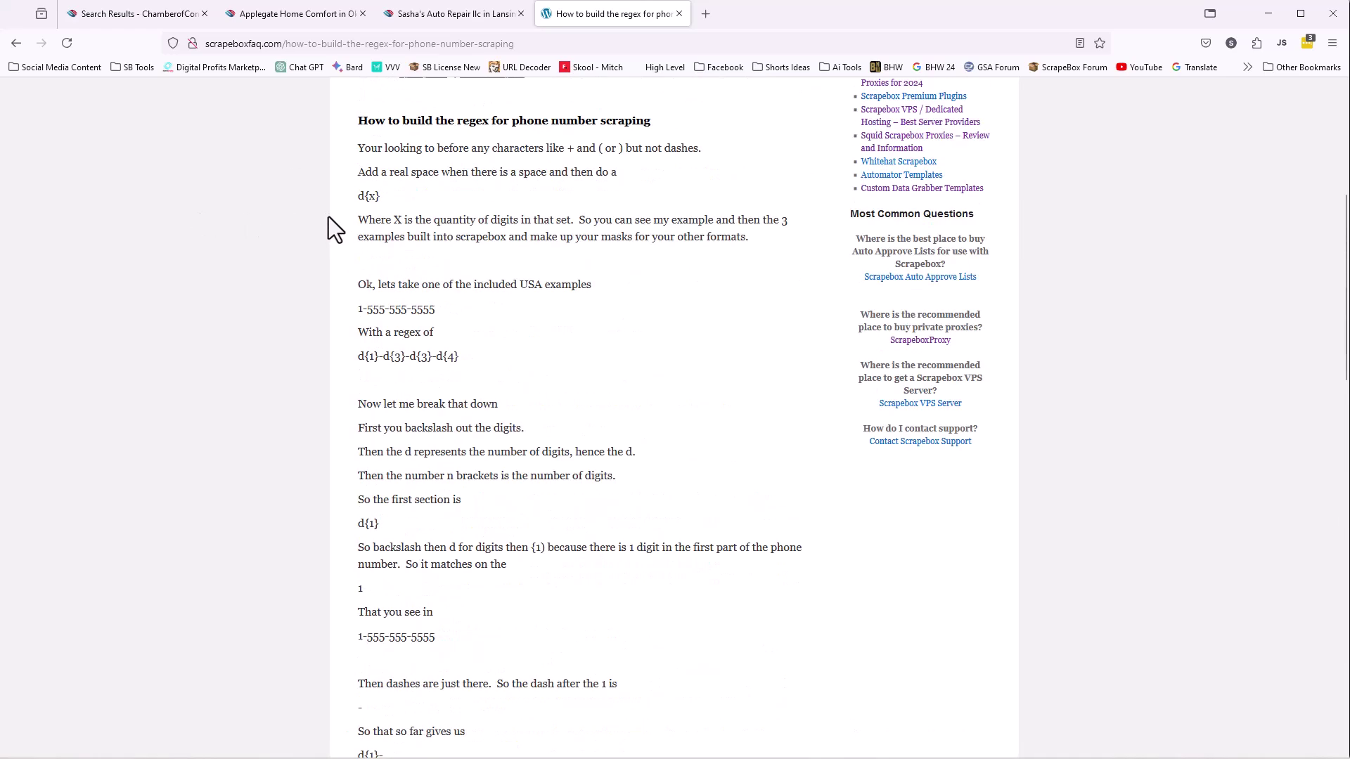